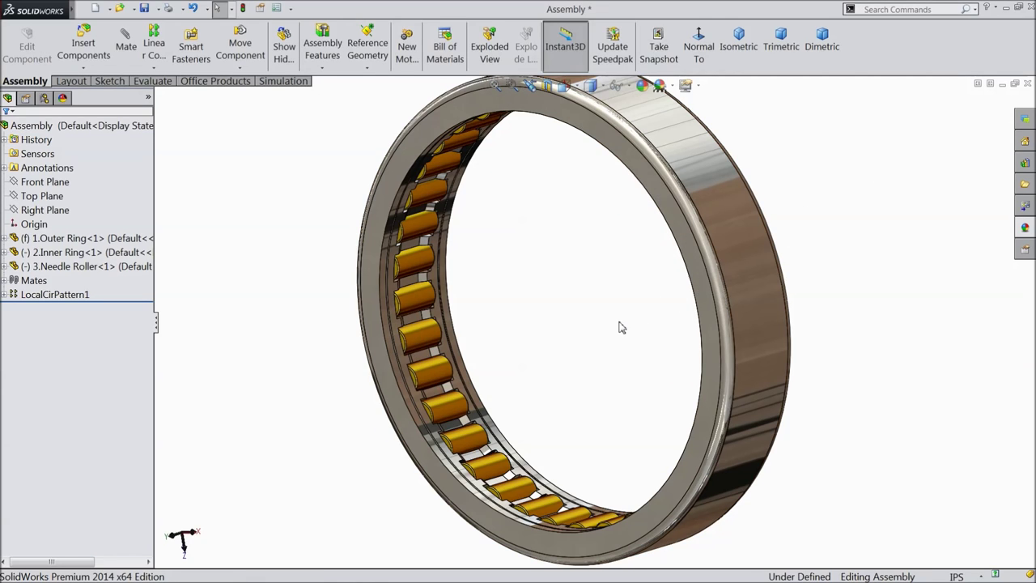
Examine the needle roller bearing assembly from different sides and turn its inner ring to see how it moves.
middle_click_drag(594, 332, 595, 324)
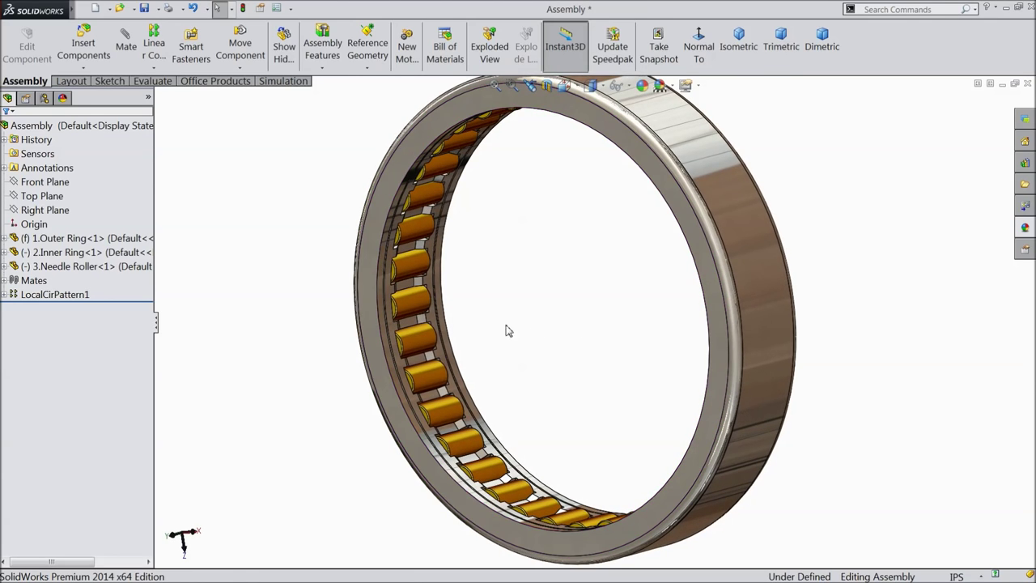
left_click_drag(415, 364, 564, 384)
middle_click_drag(564, 384, 671, 270)
left_click_drag(669, 259, 720, 301)
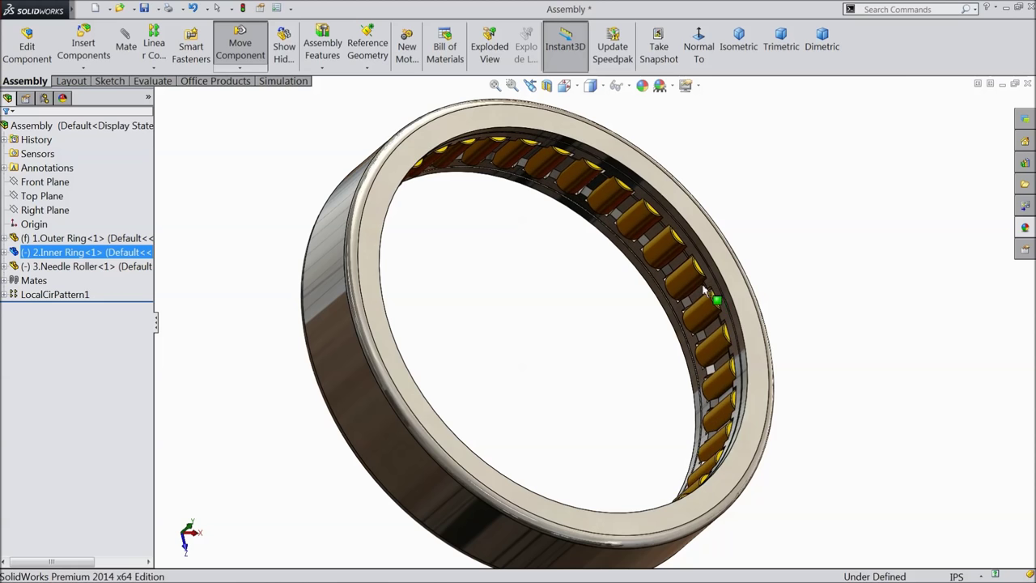
left_click(583, 329)
middle_click_drag(551, 315, 522, 321)
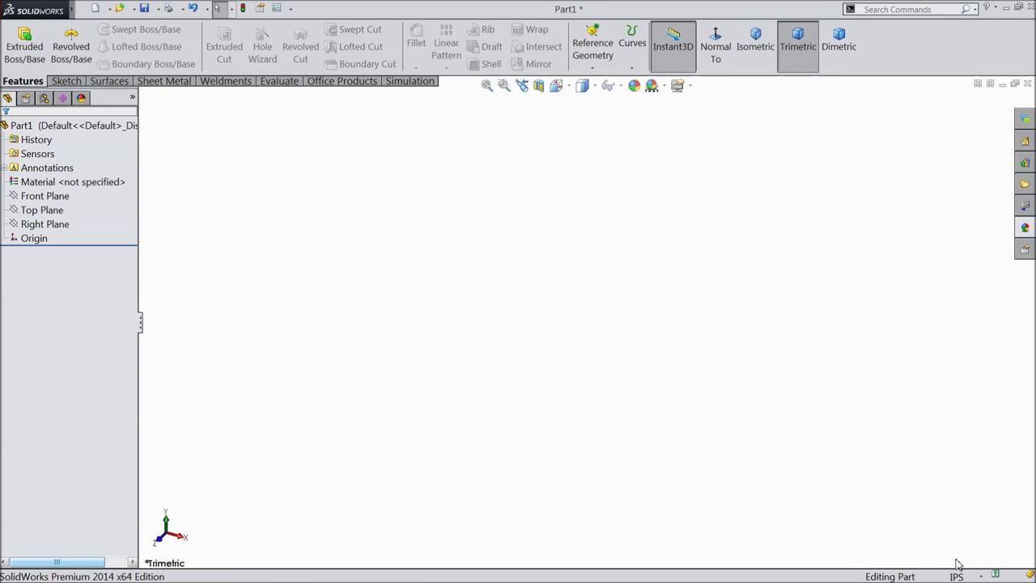
Start a sketch on the Front Plane and draw a vertical and a horizontal centerline meeting at the origin.
left_click(52, 199)
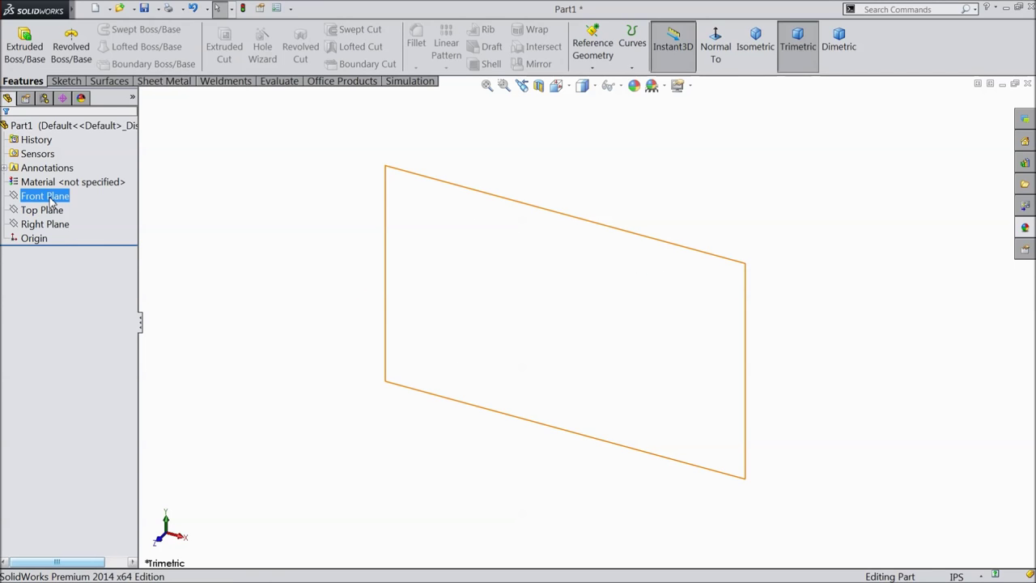
left_click(51, 201)
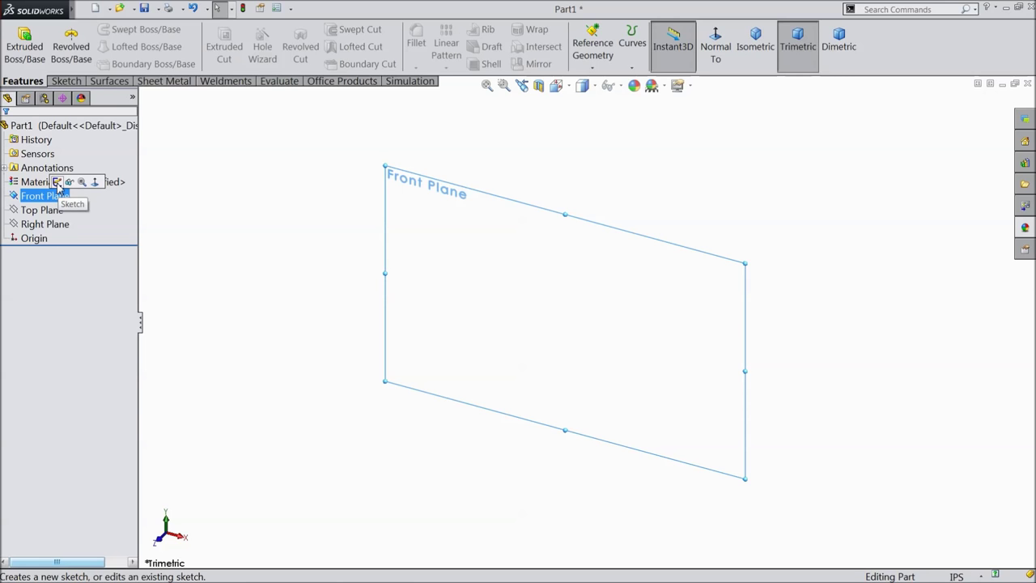
left_click(58, 185)
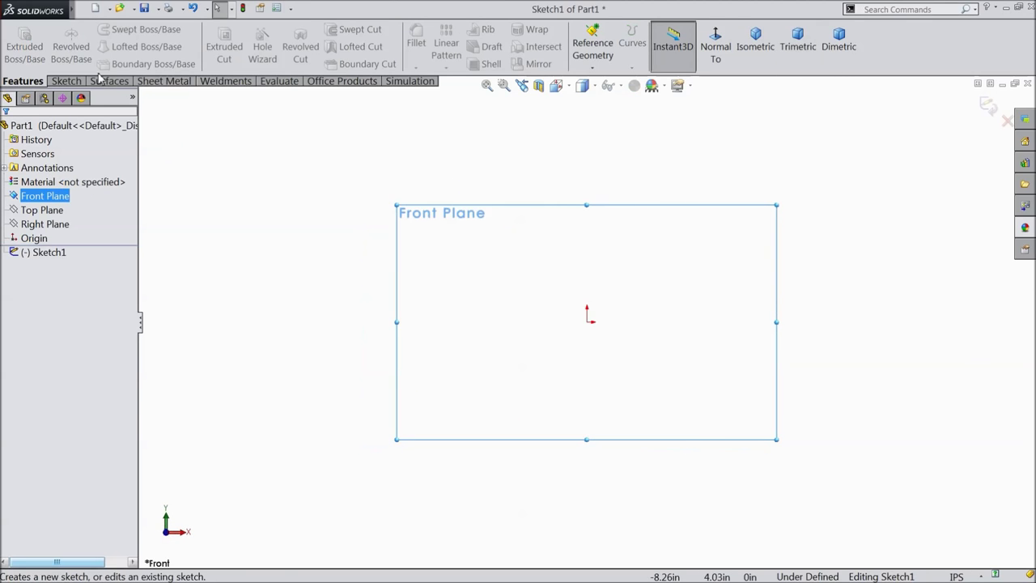
left_click(105, 30)
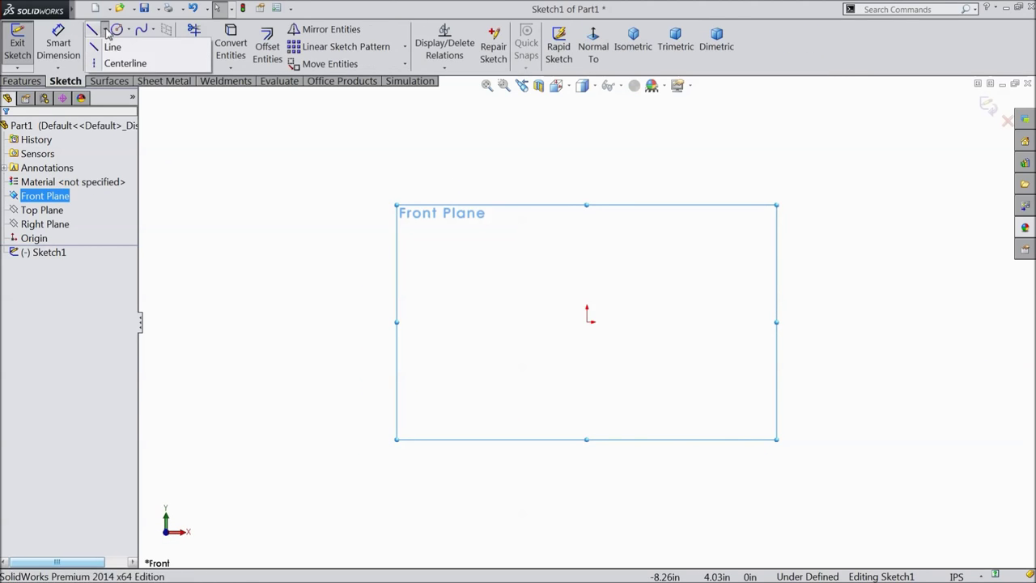
left_click(117, 65)
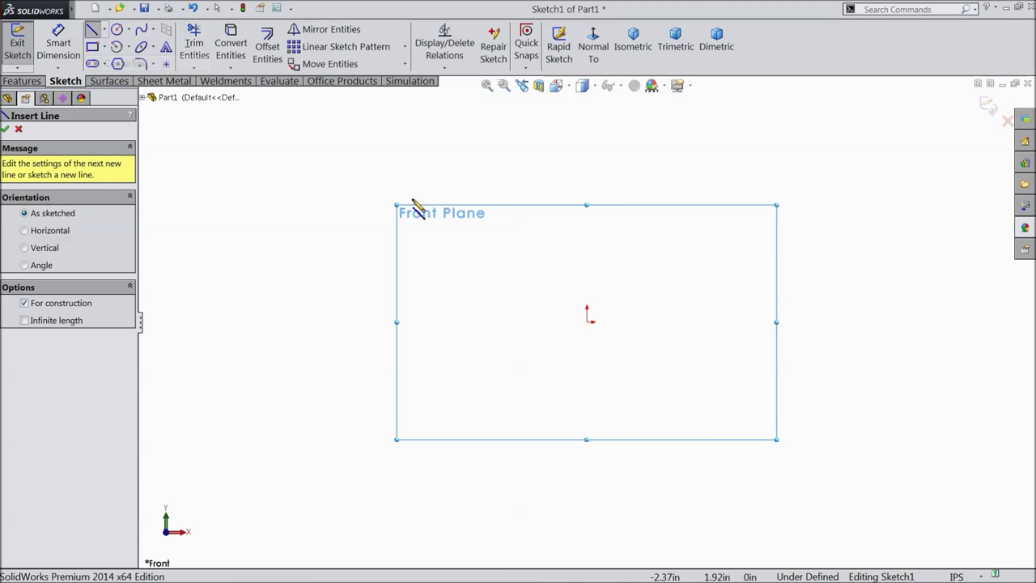
left_click(587, 218)
left_click(587, 322)
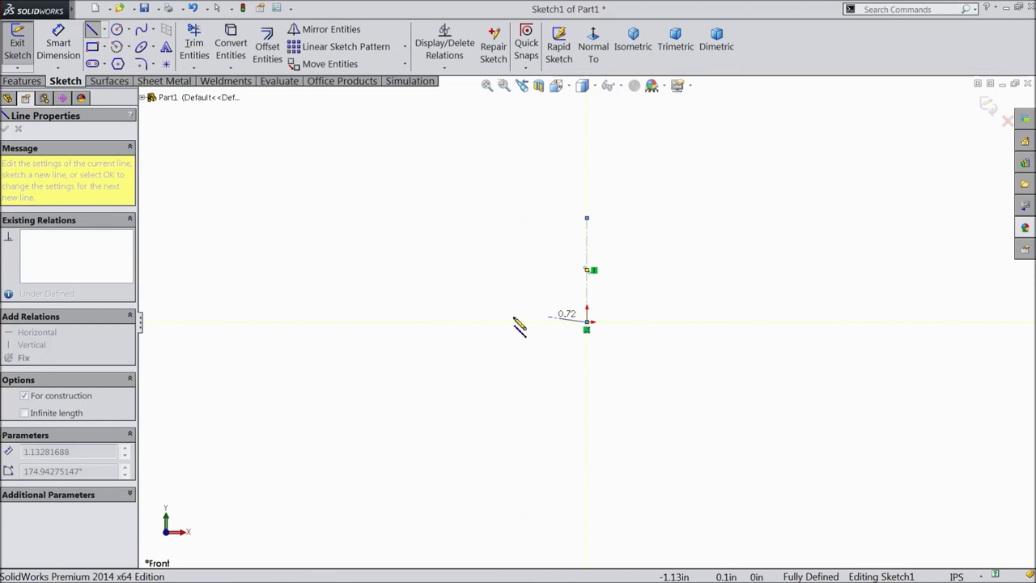
left_click(340, 322)
right_click(352, 241)
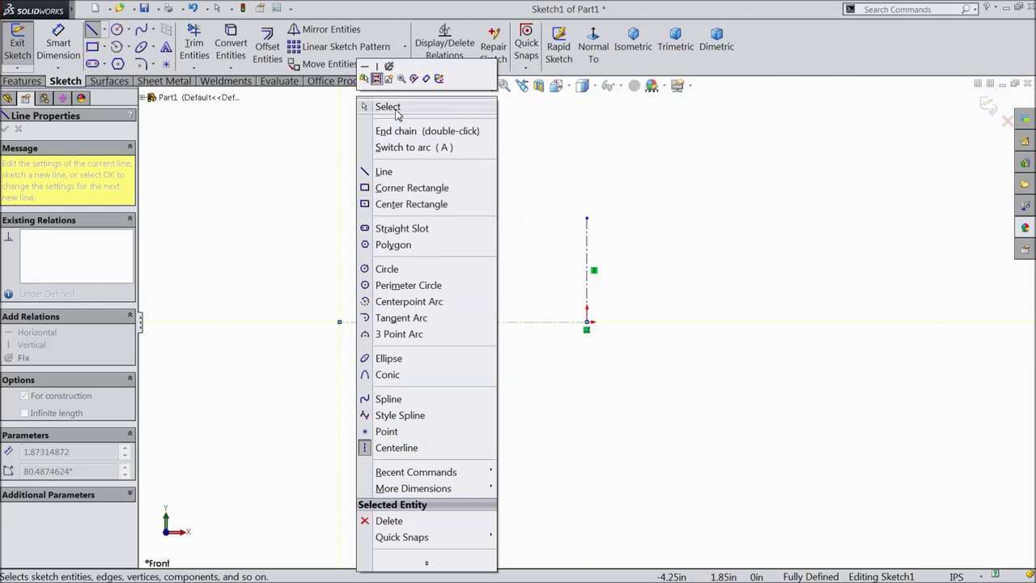
left_click(370, 104)
Sketch a closed C-shaped profile opening toward the vertical centerline, about 0.87 in wide and 2.02 in high, with its base on the horizontal centerline.
left_click(92, 31)
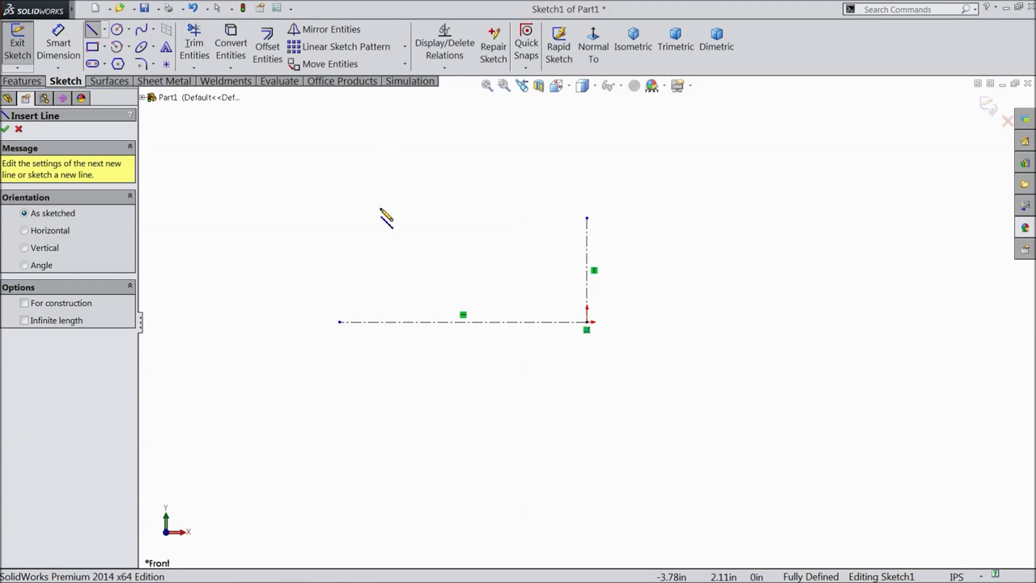
scroll(410, 221, "down", 3)
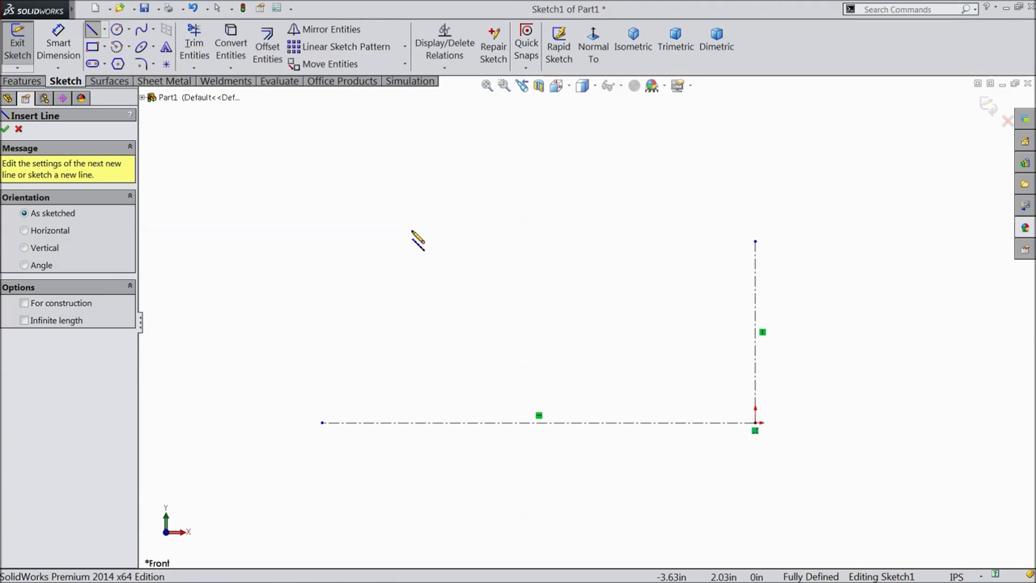
left_click(406, 233)
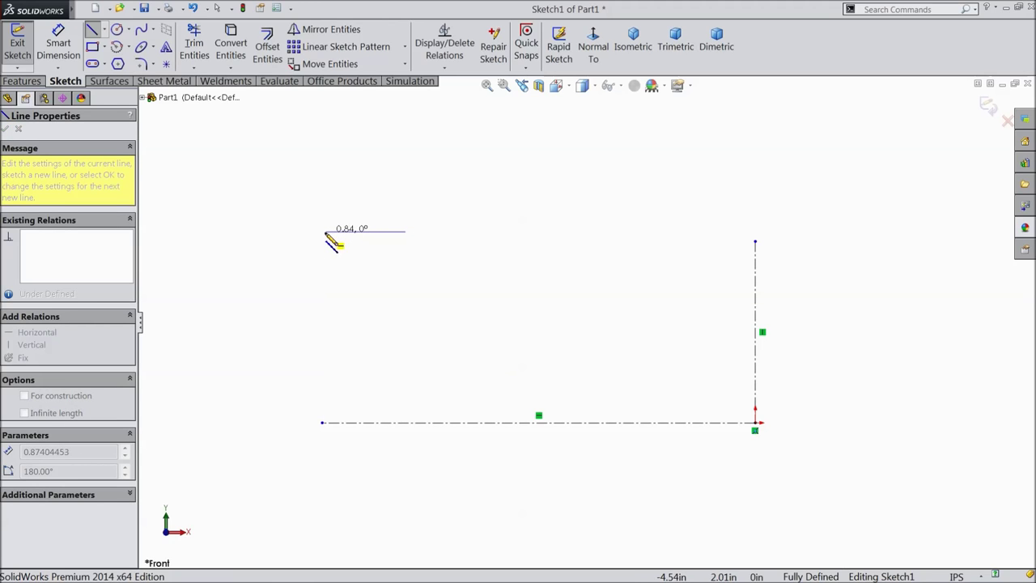
left_click(323, 232)
left_click(322, 423)
left_click(406, 423)
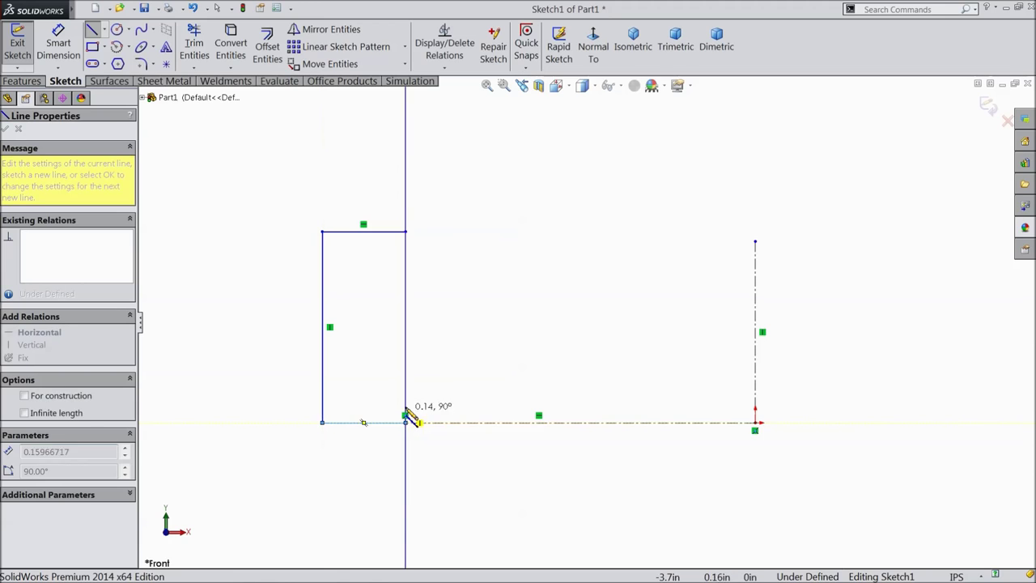
left_click(406, 388)
left_click(357, 389)
left_click(357, 261)
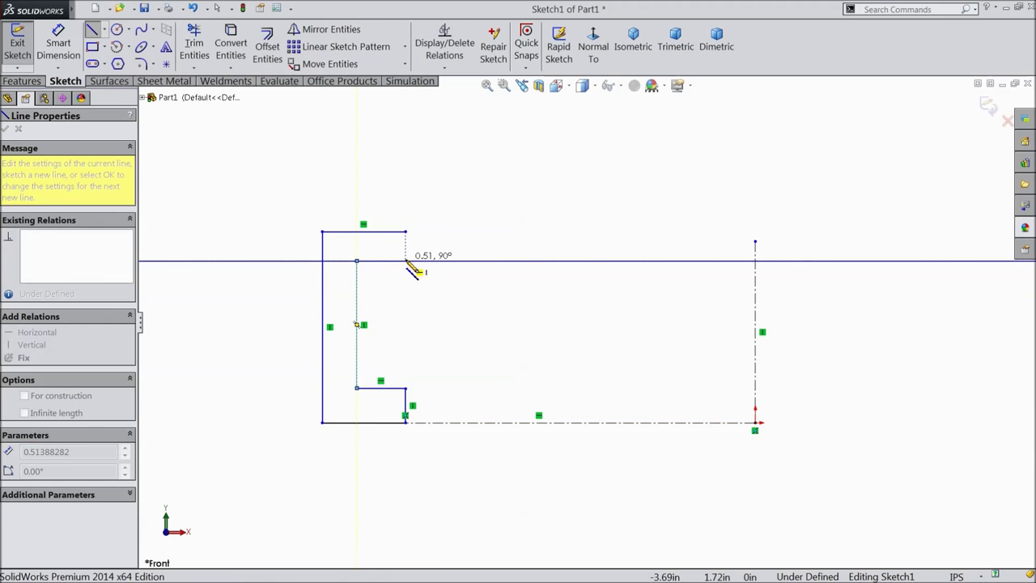
left_click(406, 261)
left_click(405, 232)
right_click(451, 158)
left_click(480, 168)
Make the two short vertical end lines of the C-shaped profile collinear and equal in length.
scroll(432, 333, "down", 2)
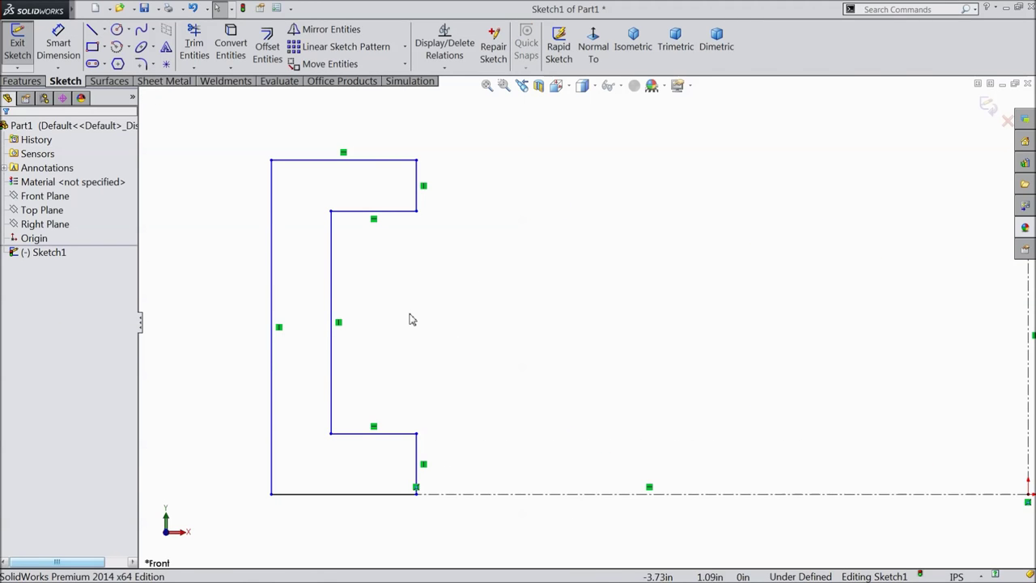
left_click(418, 193)
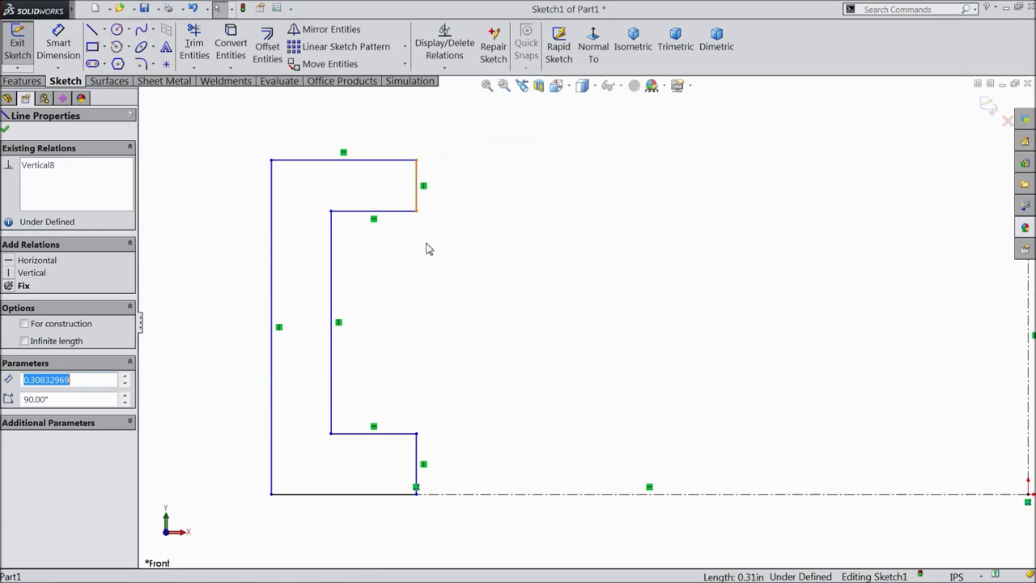
left_click(417, 459, "ctrl")
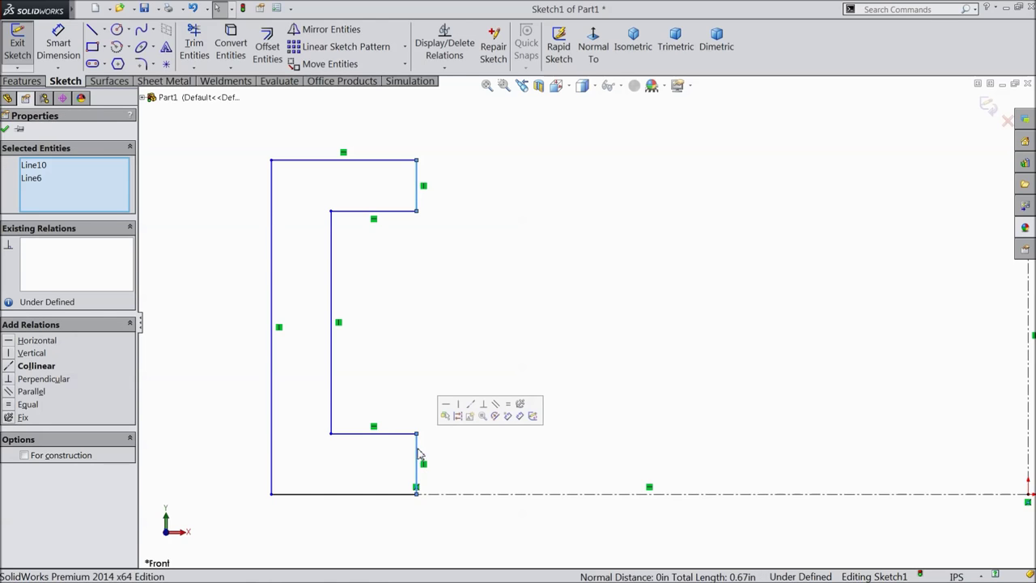
left_click(497, 405)
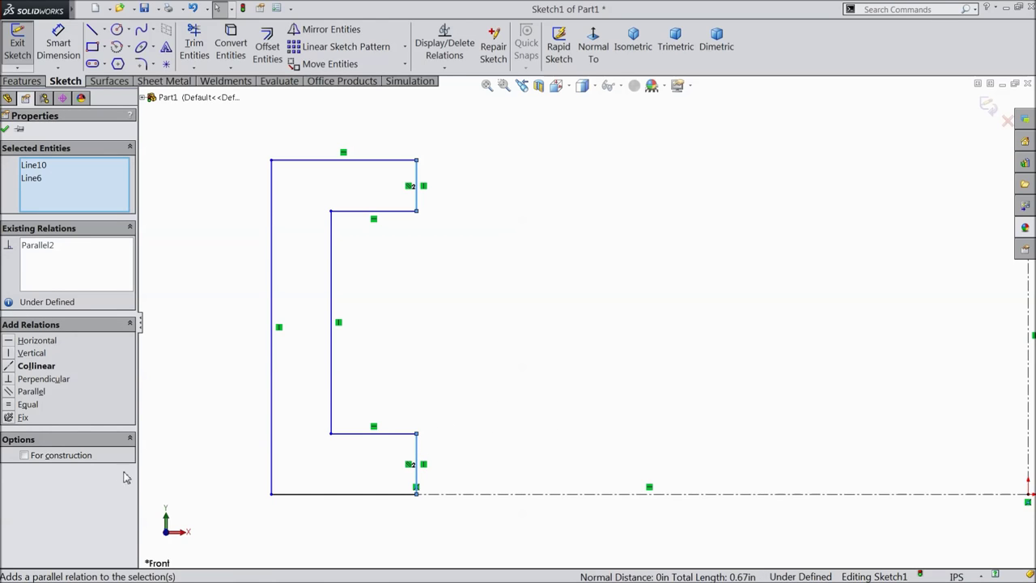
right_click(49, 252)
left_click(77, 266)
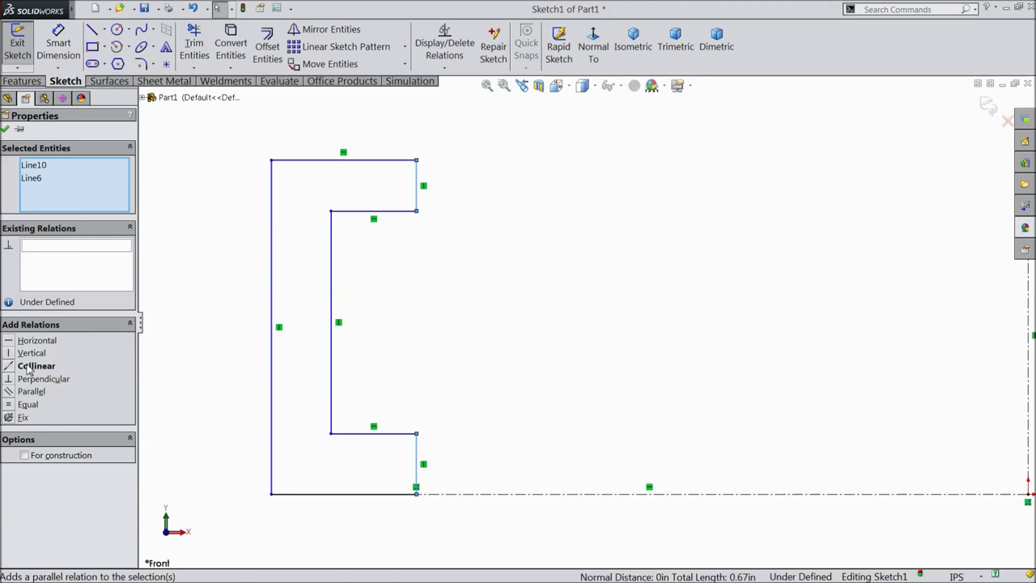
left_click(32, 366)
left_click(29, 405)
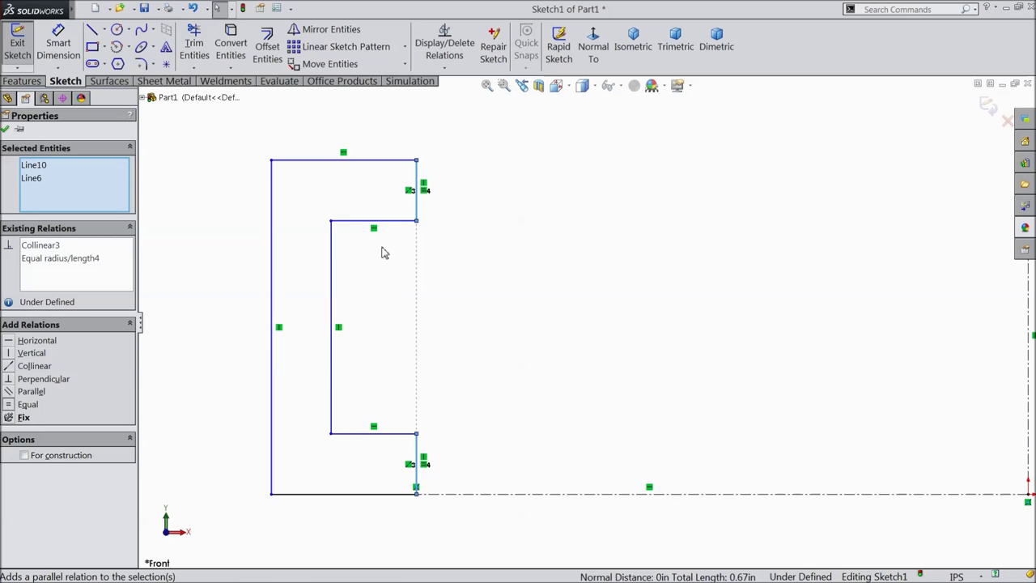
Dimension the long outer vertical line of the profile to 1 in.
left_click(58, 45)
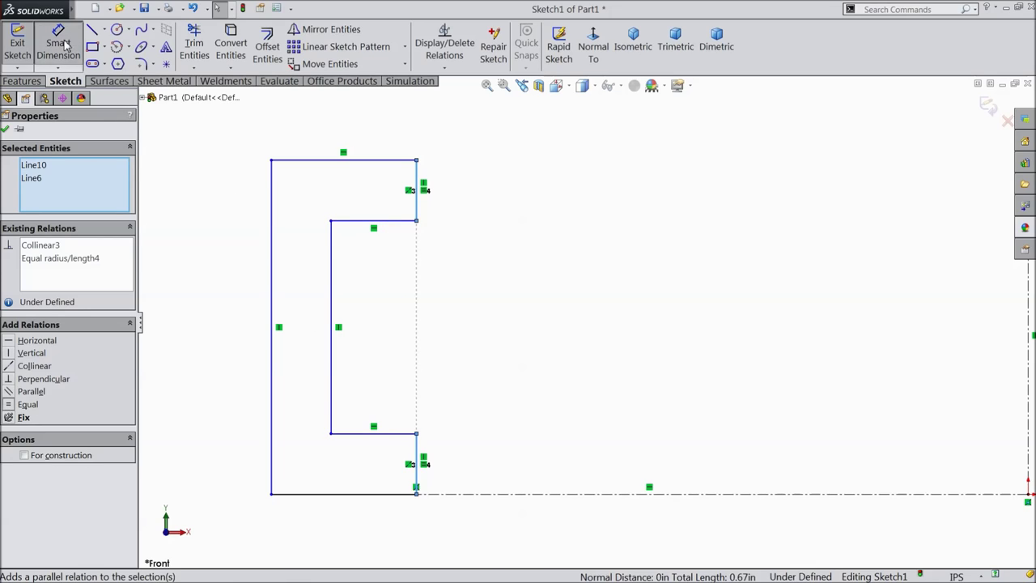
left_click(271, 298)
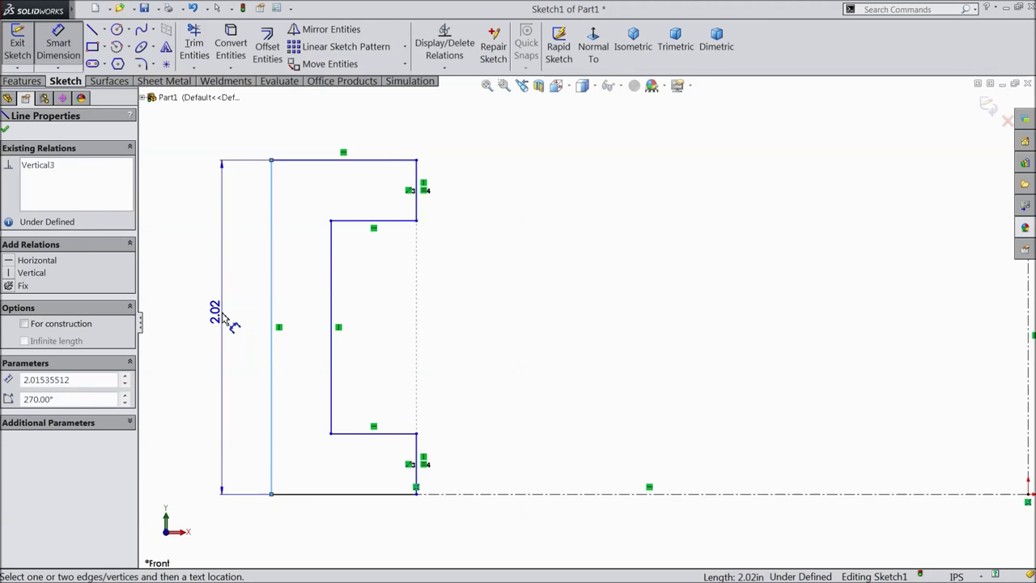
left_click(217, 316)
type("1")
left_click(164, 299)
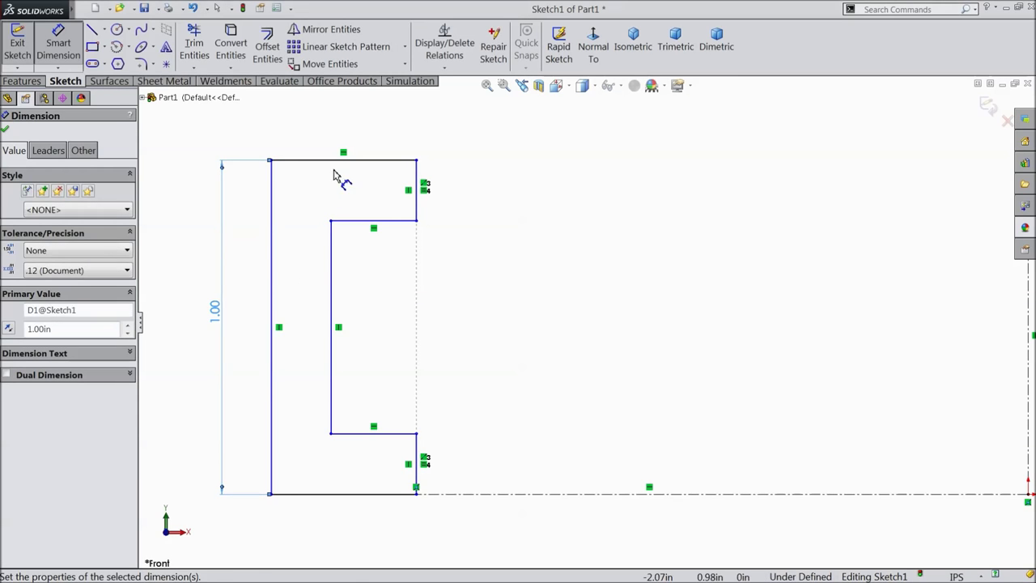
Dimension the profile's upper horizontal edge to 0.35 in.
left_click(346, 160)
left_click(345, 134)
type("=")
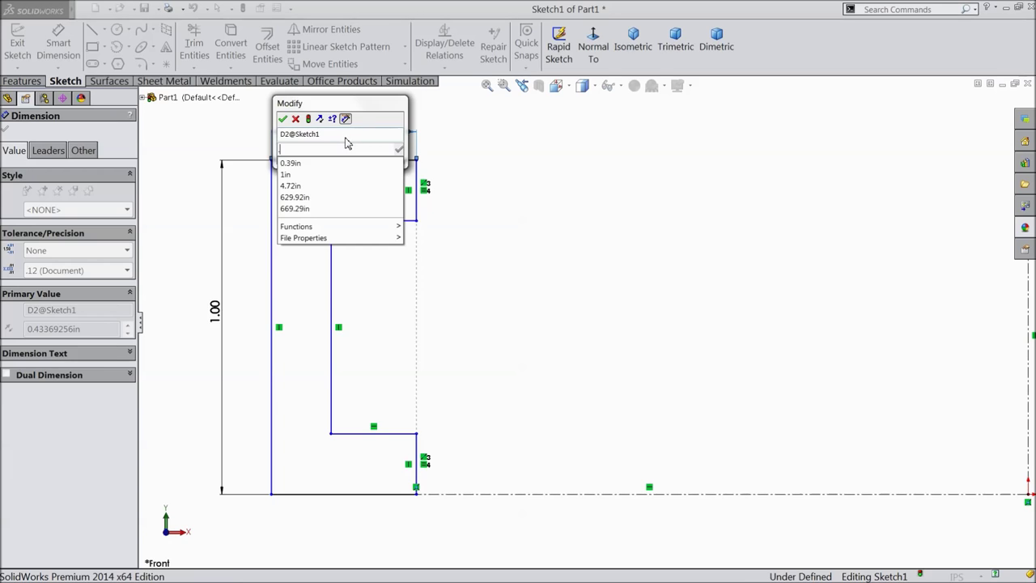
type("35")
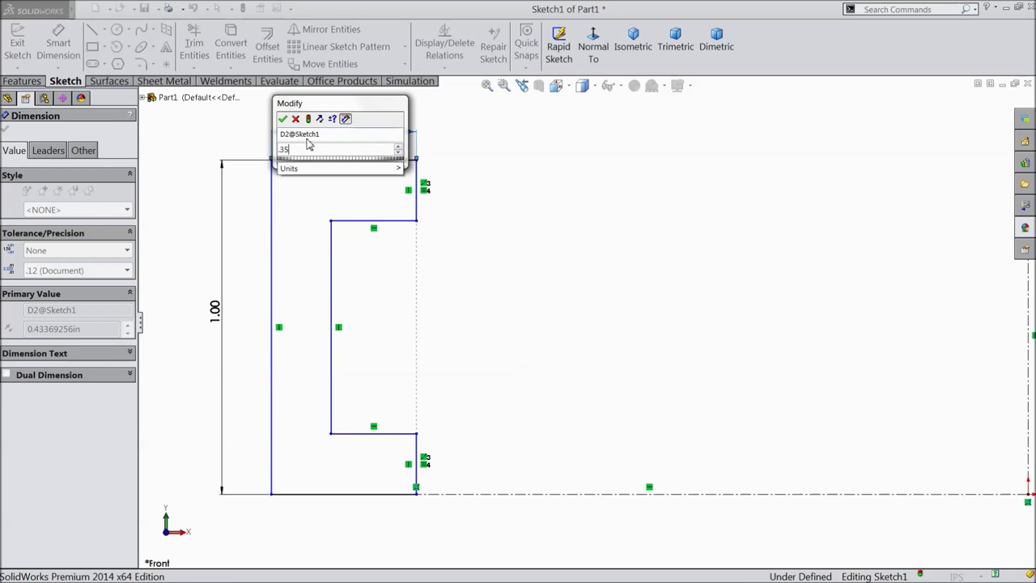
left_click(282, 120)
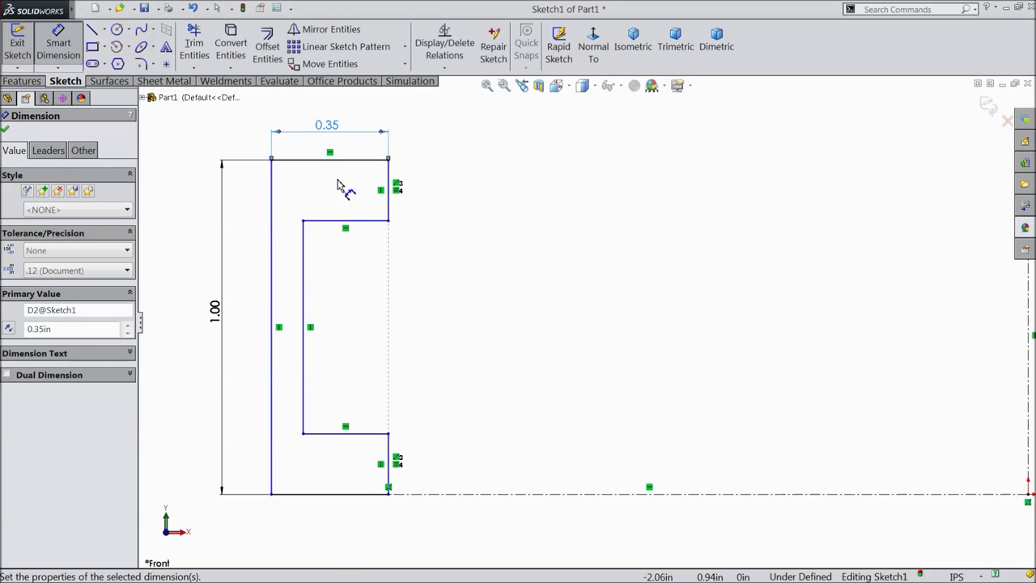
Dimension the short vertical end line of the upper flange to 0.1 in.
left_click(389, 194)
left_click(442, 195)
type("0.1")
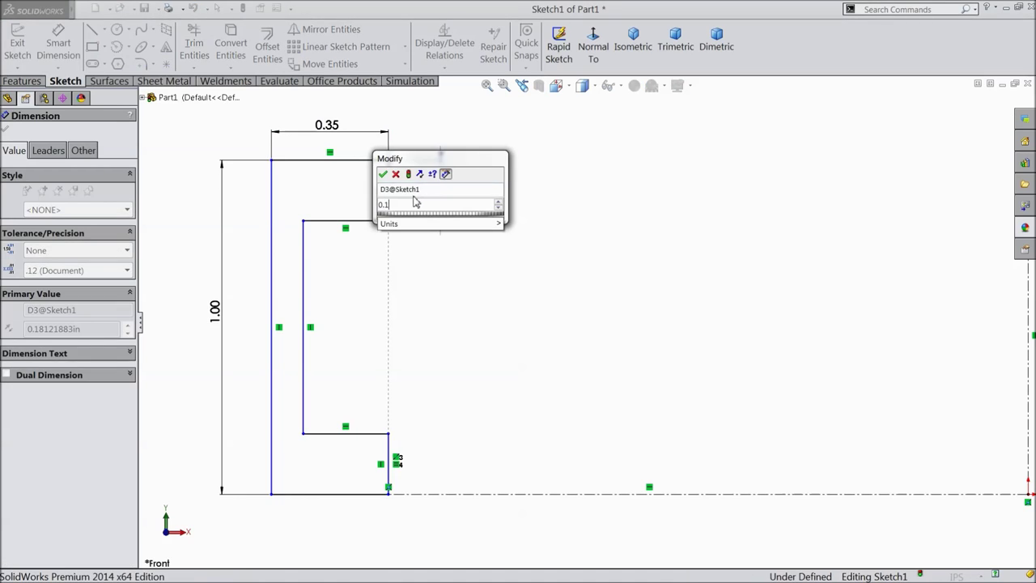
left_click(383, 175)
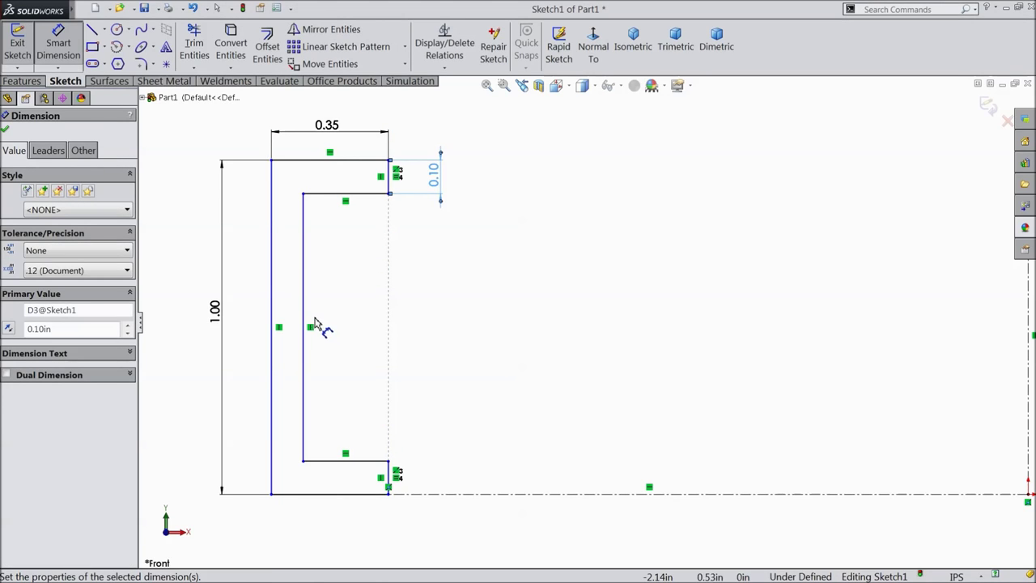
Dimension the wall thickness between the profile's inner and outer long vertical lines to 0.1 in.
left_click(307, 299)
left_click(271, 273)
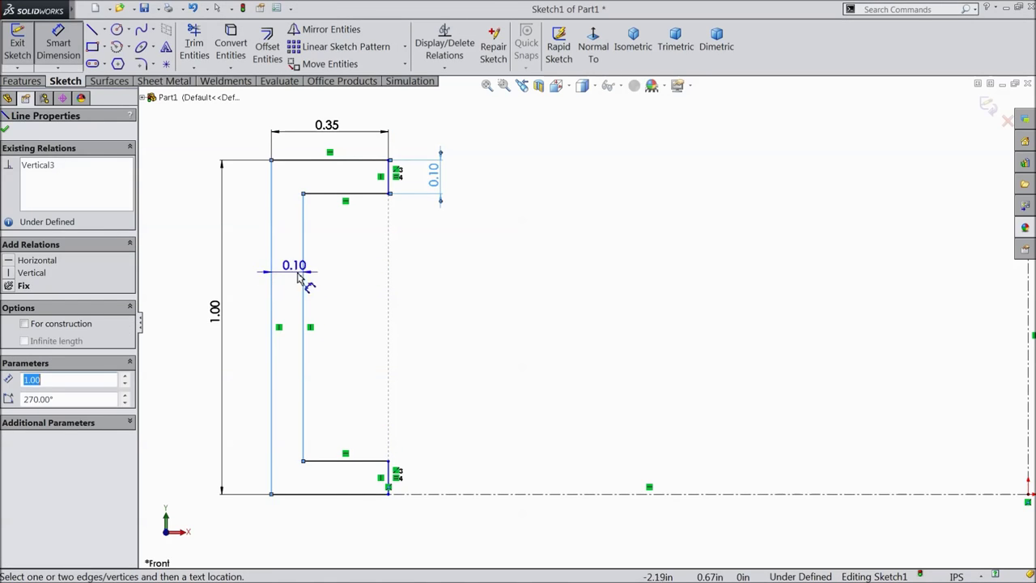
left_click(328, 279)
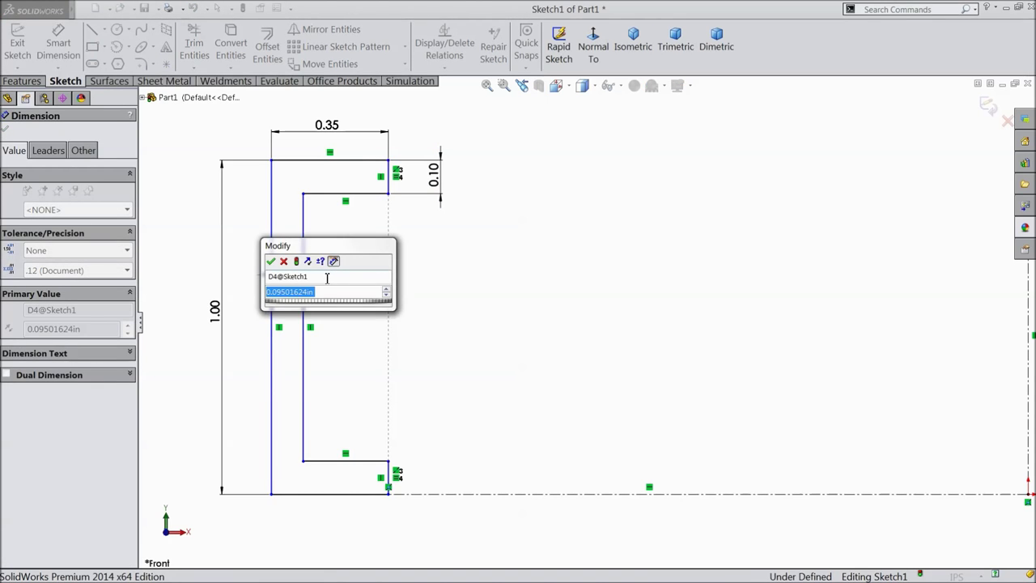
type("0.1")
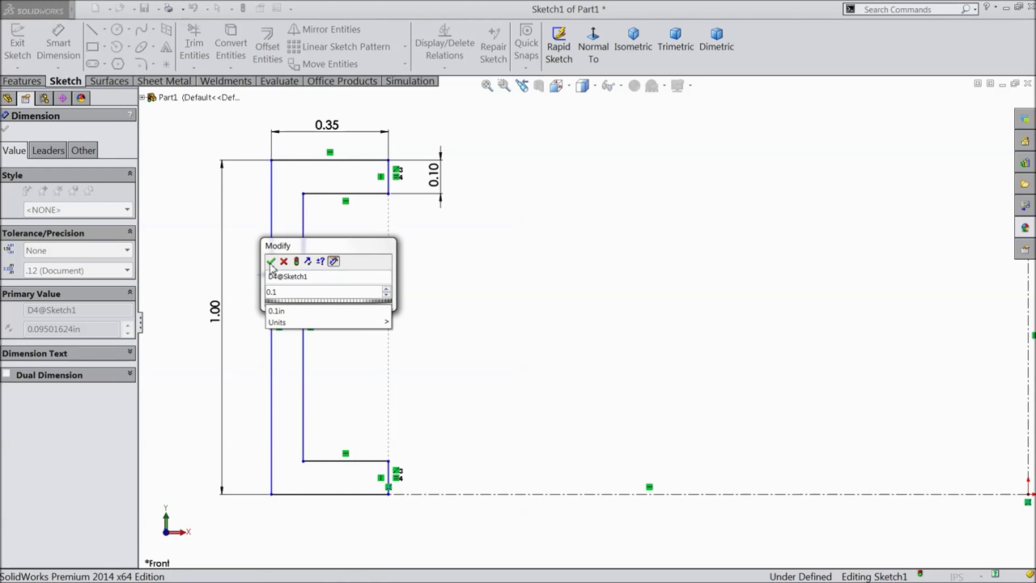
left_click(271, 261)
Dimension the distance from the profile's outer vertical line to the vertical centerline as 2.5 in.
key("z")
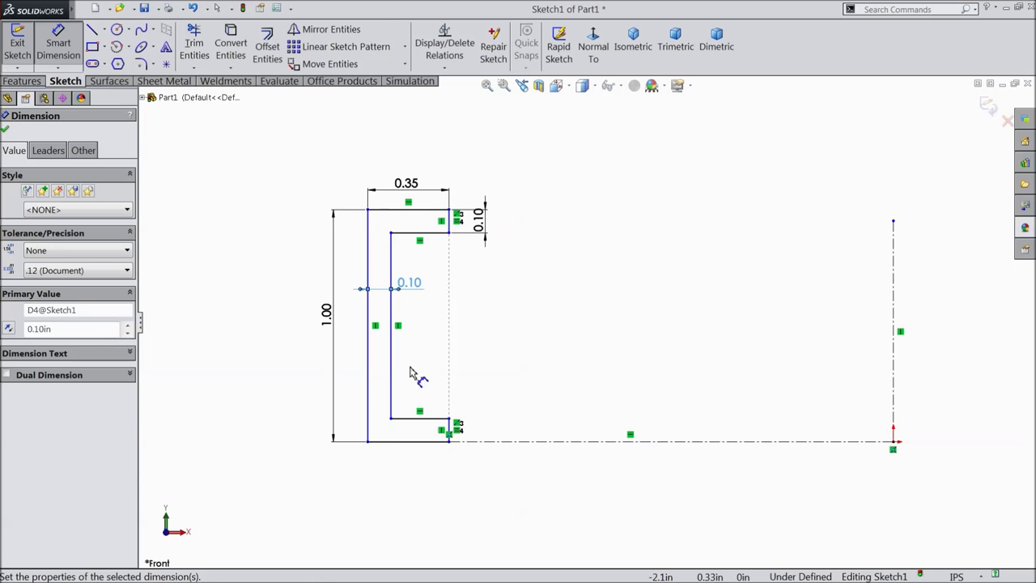
left_click(369, 371)
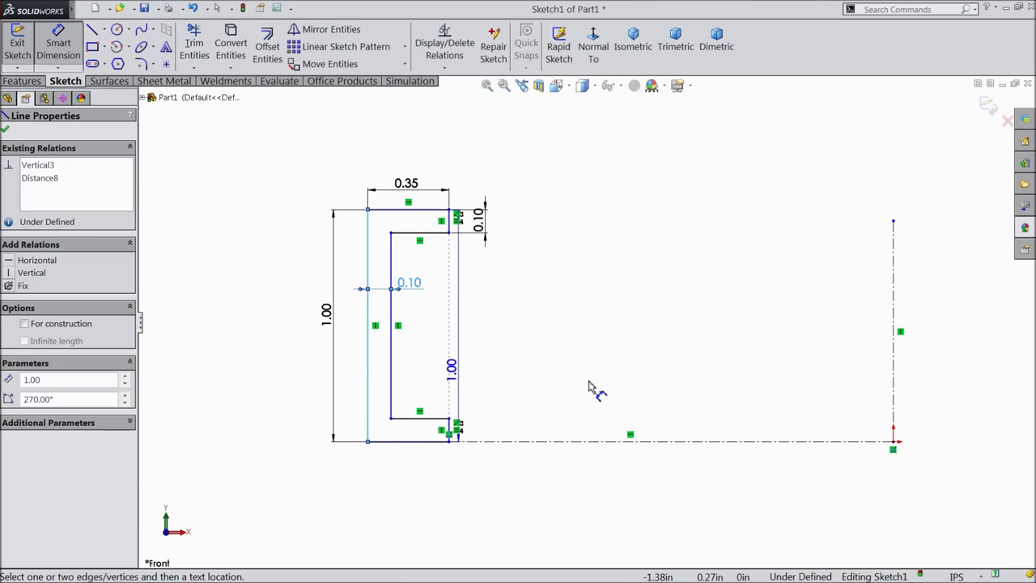
left_click(894, 393)
left_click(624, 502)
type("2.5")
left_click(561, 485)
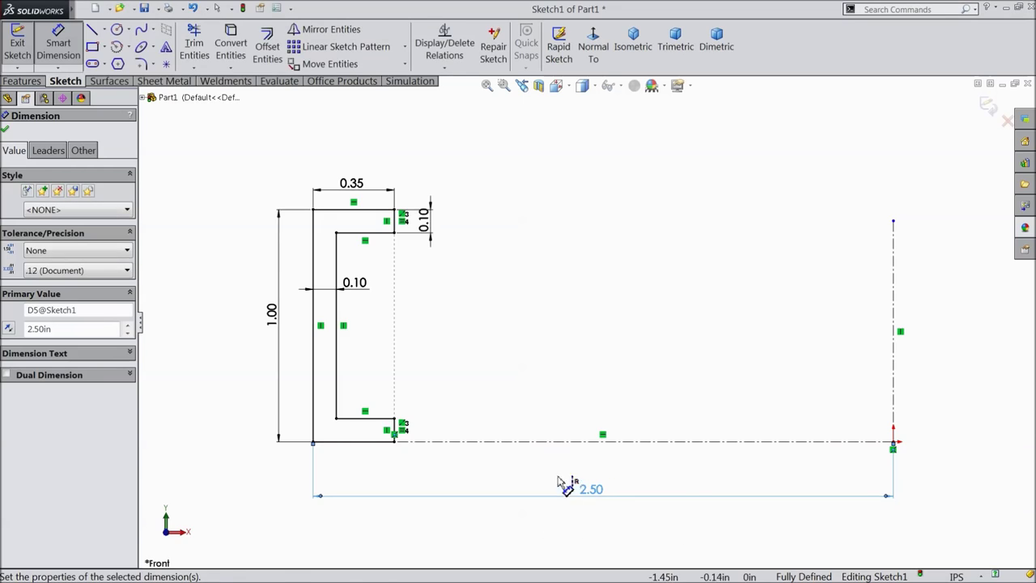
Finish dimensioning and revolve the C-shaped profile 360 degrees about the vertical centerline.
left_click(6, 129)
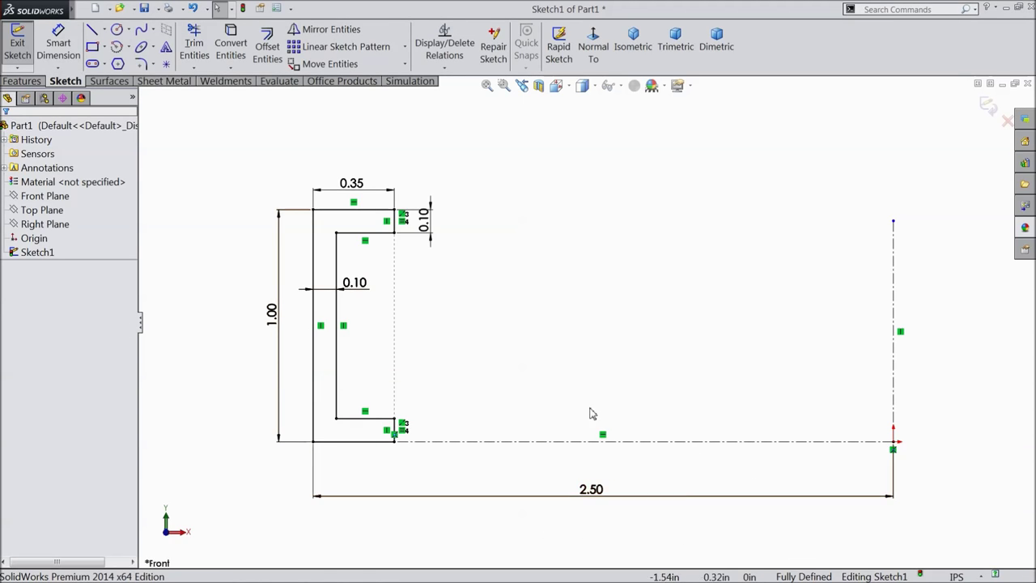
left_click(34, 82)
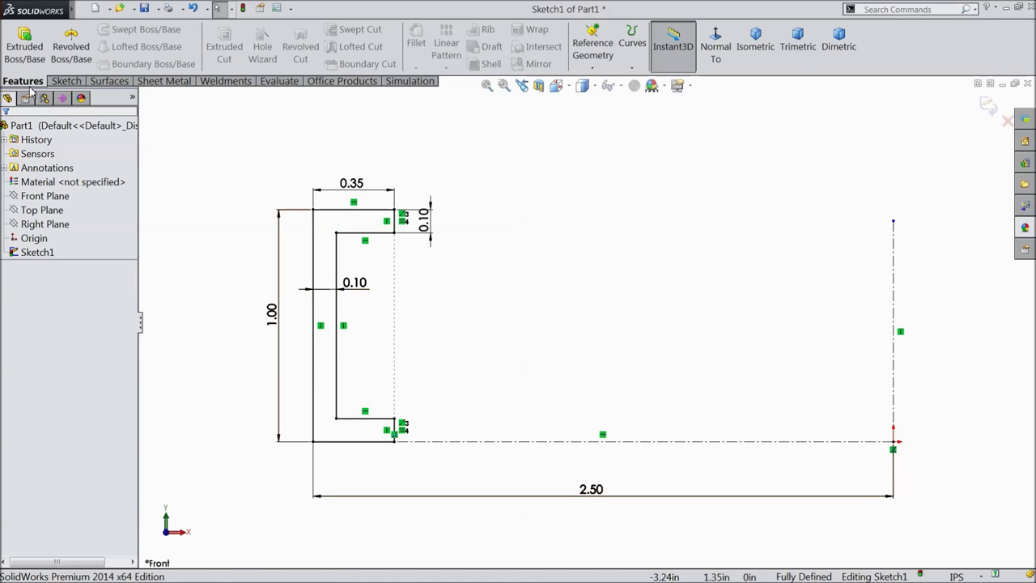
left_click(69, 53)
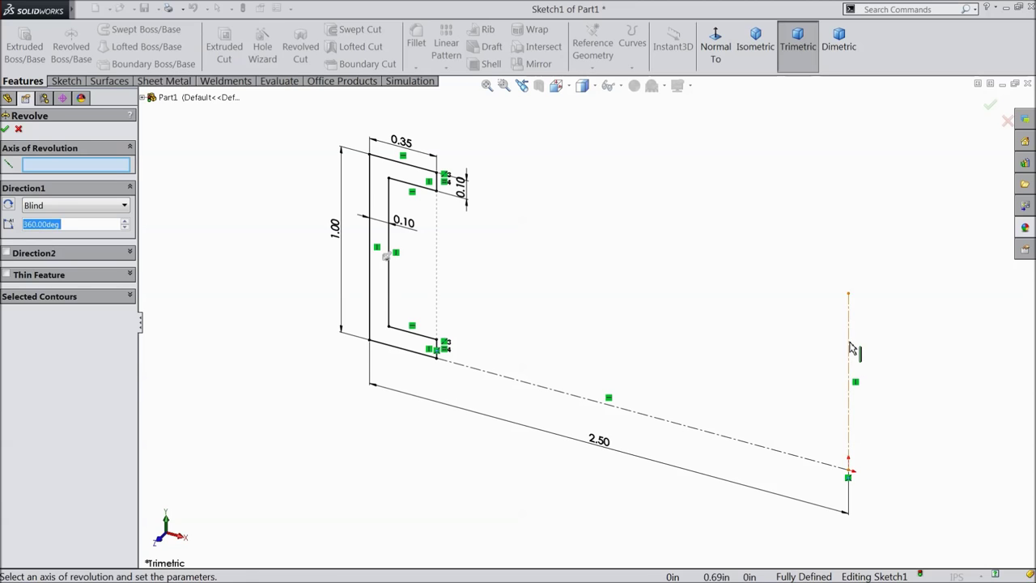
left_click(851, 348)
scroll(745, 335, "up", 4)
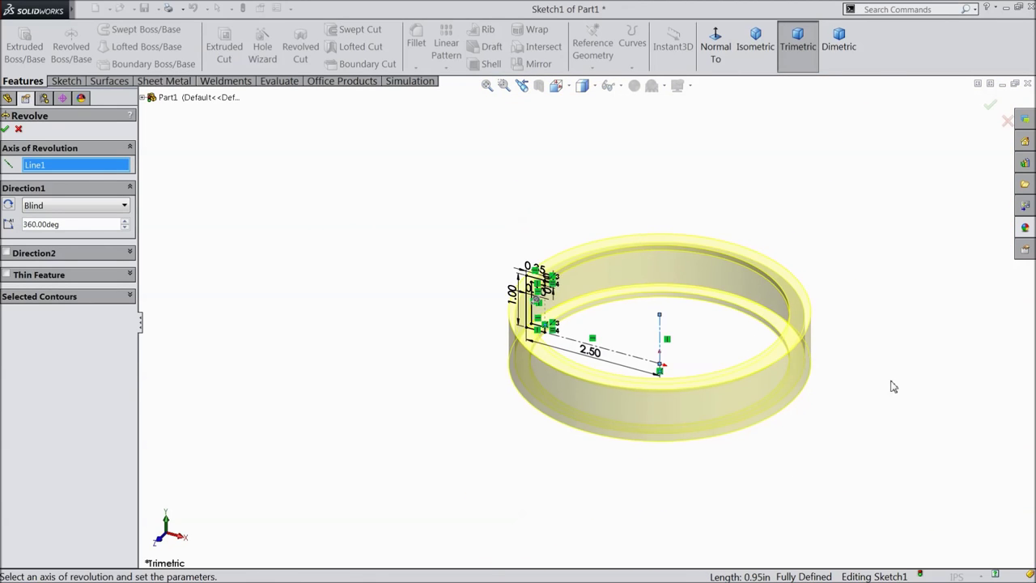
scroll(850, 381, "down", 2)
scroll(614, 312, "down", 2)
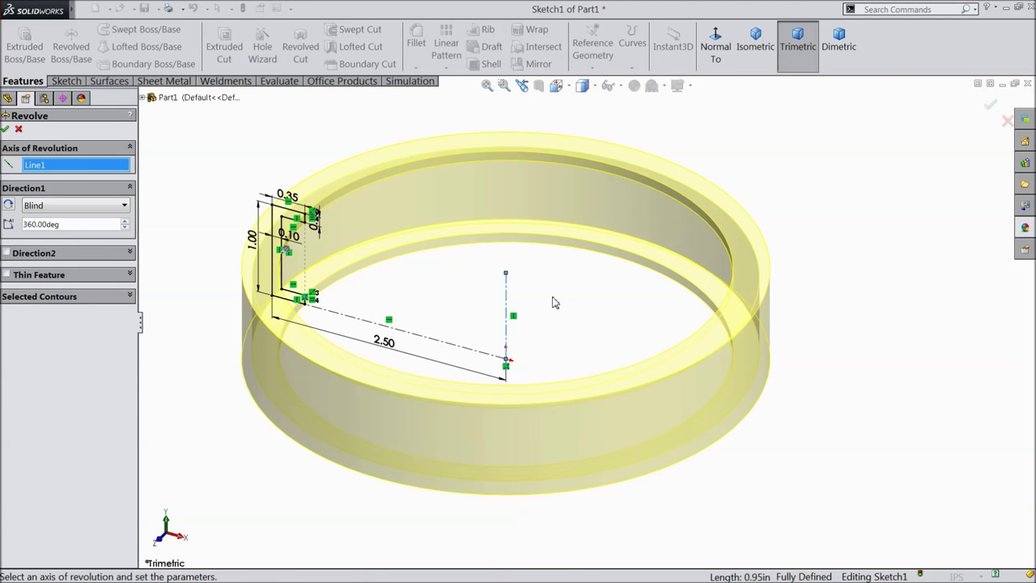
left_click(6, 129)
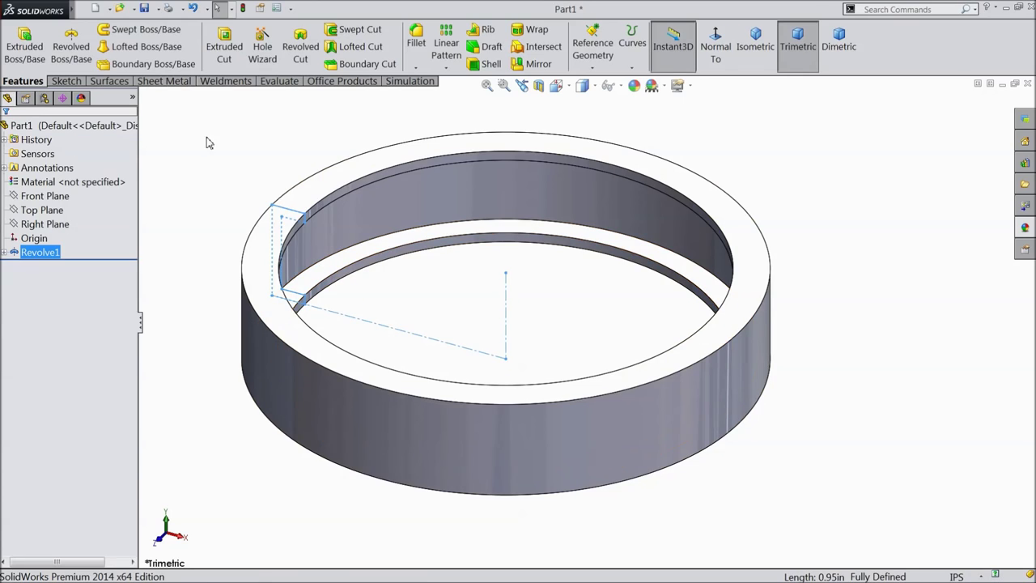
Fillet the ring's upper and lower outer circular edges with a constant radius of 0.1 in.
left_click(416, 44)
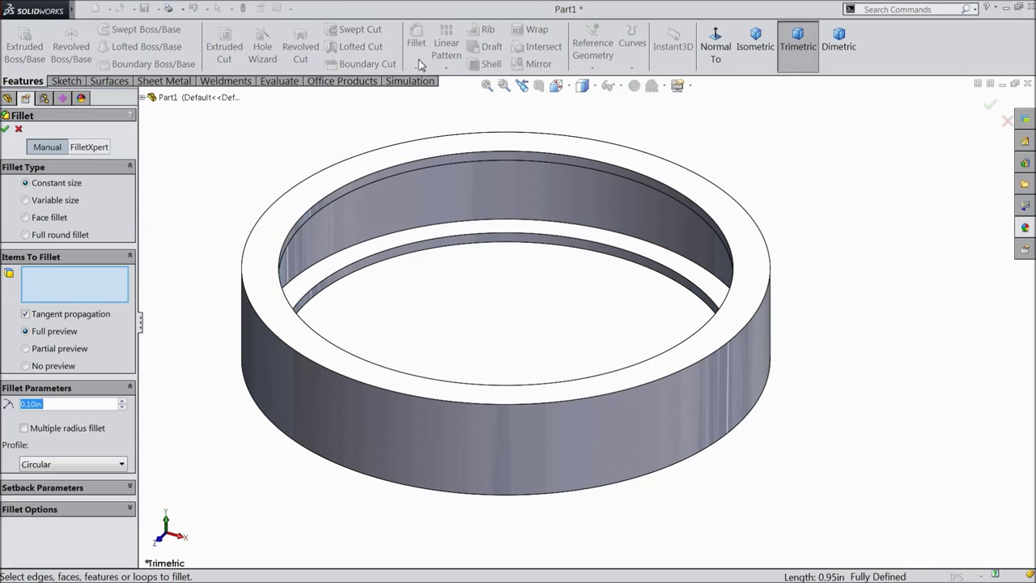
type("3")
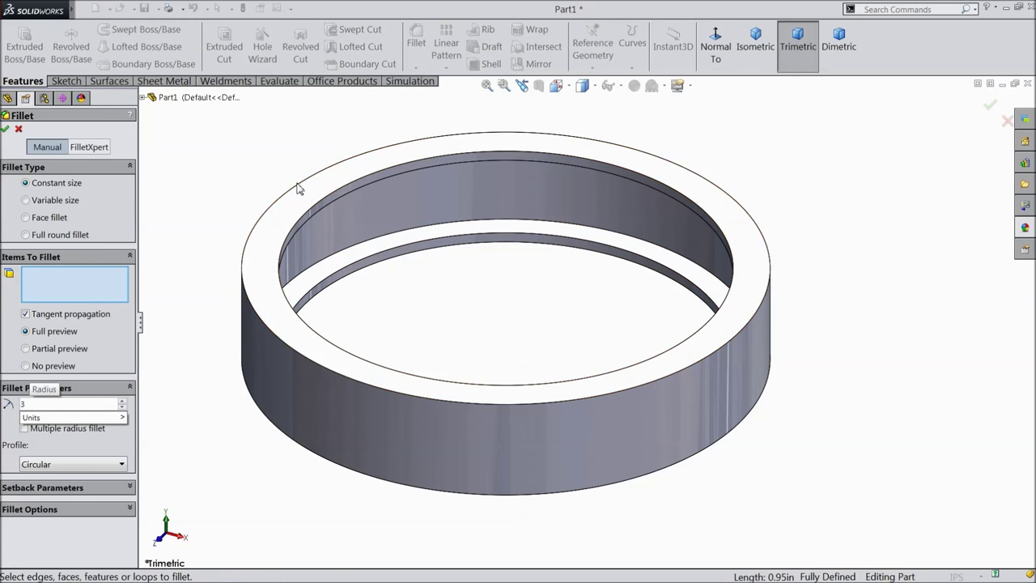
left_click(297, 190)
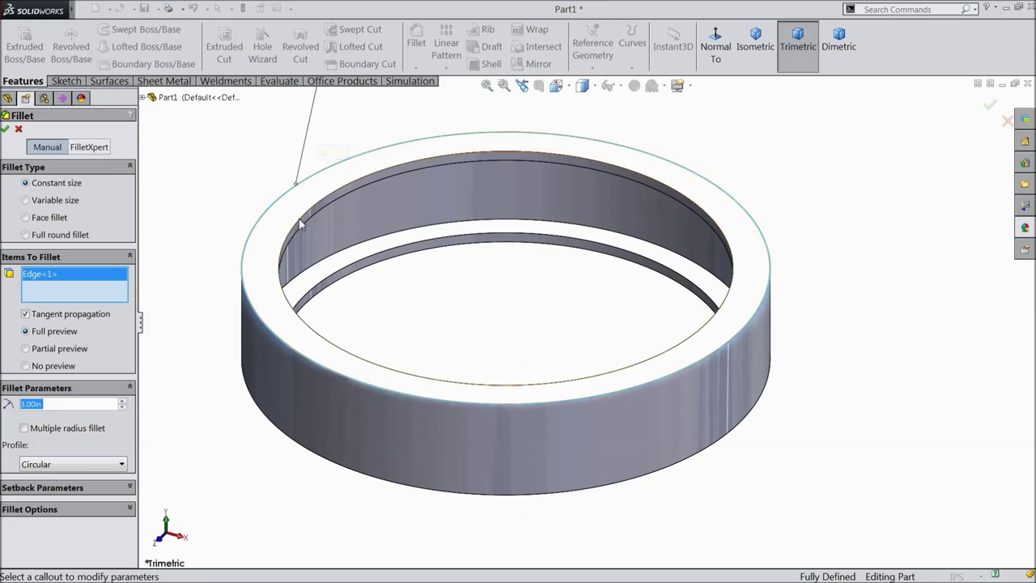
left_click(459, 494)
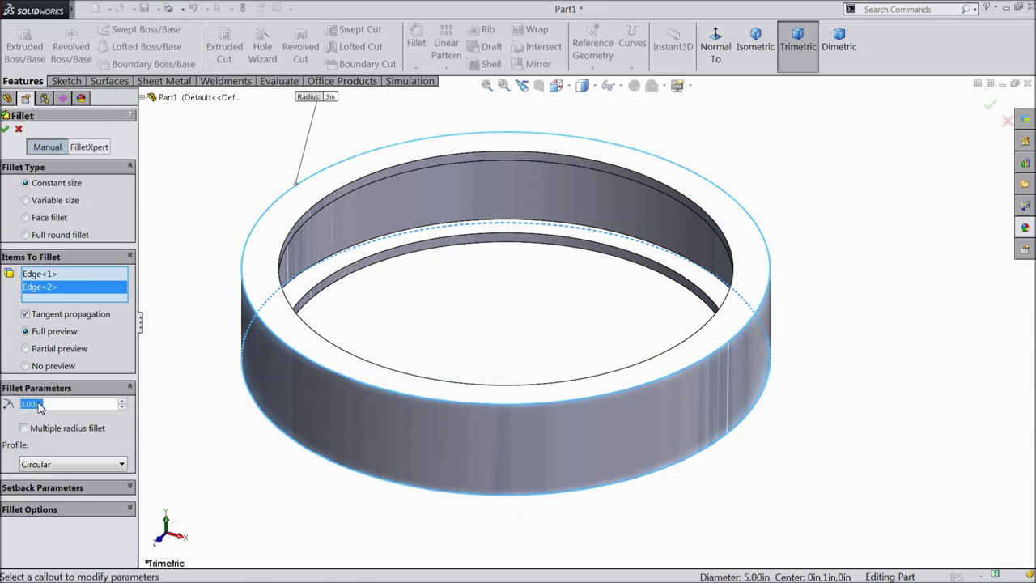
type("0.1")
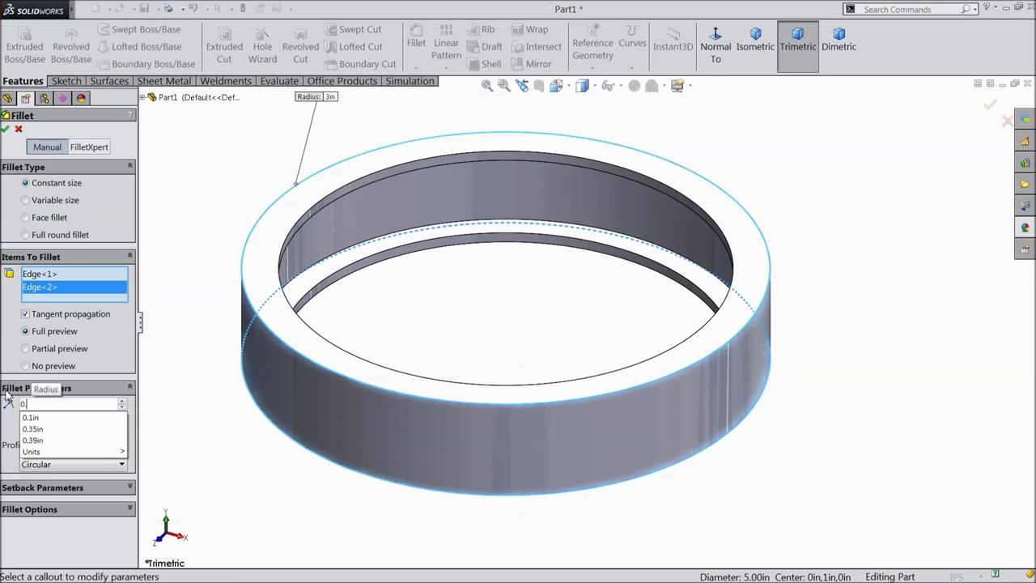
key("Return")
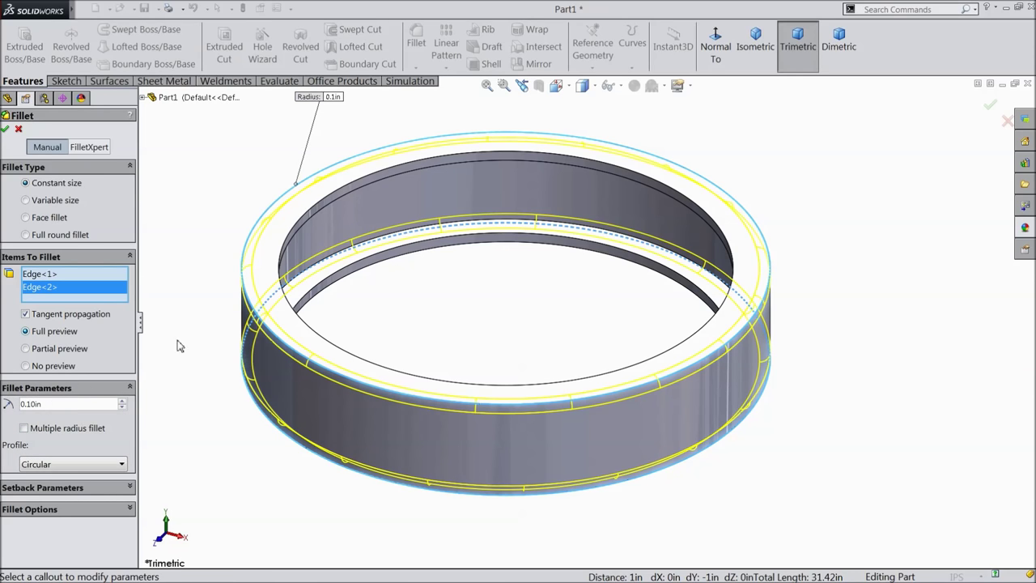
left_click(5, 130)
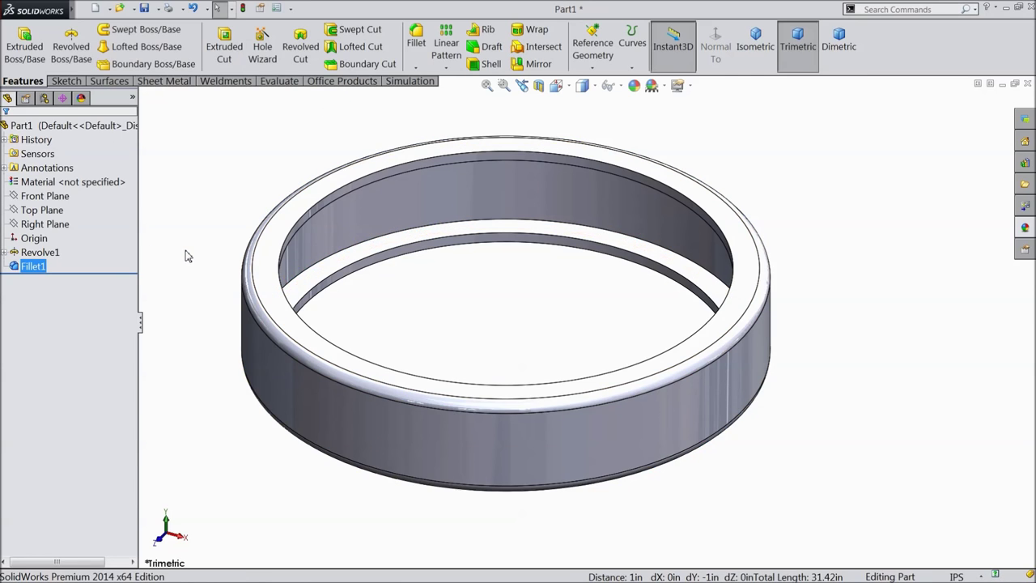
Apply the polished steel metal appearance to the whole ring.
scroll(188, 254, "up", 2)
middle_click_drag(188, 255, 215, 251)
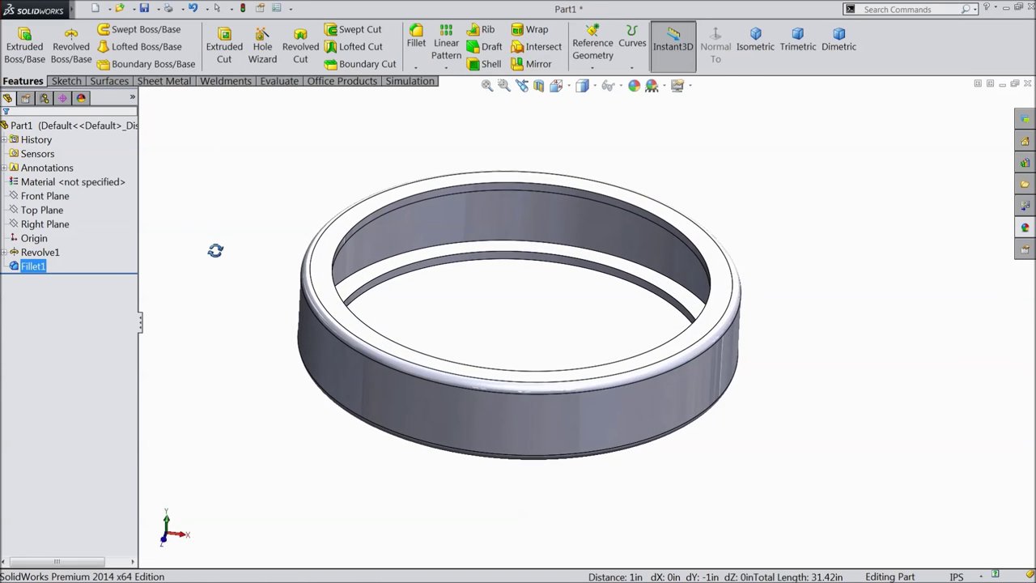
left_click(1027, 230)
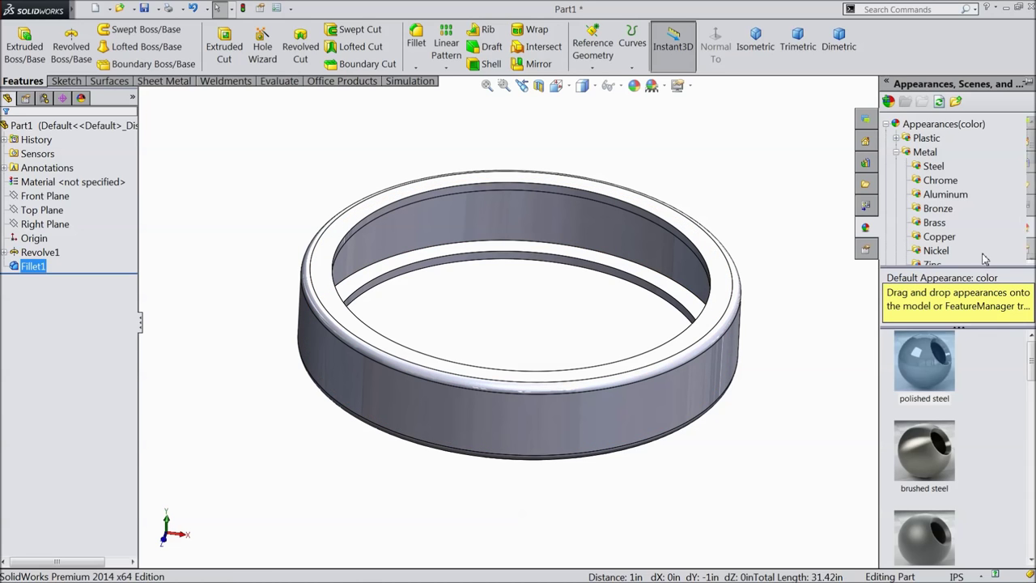
double_click(927, 368)
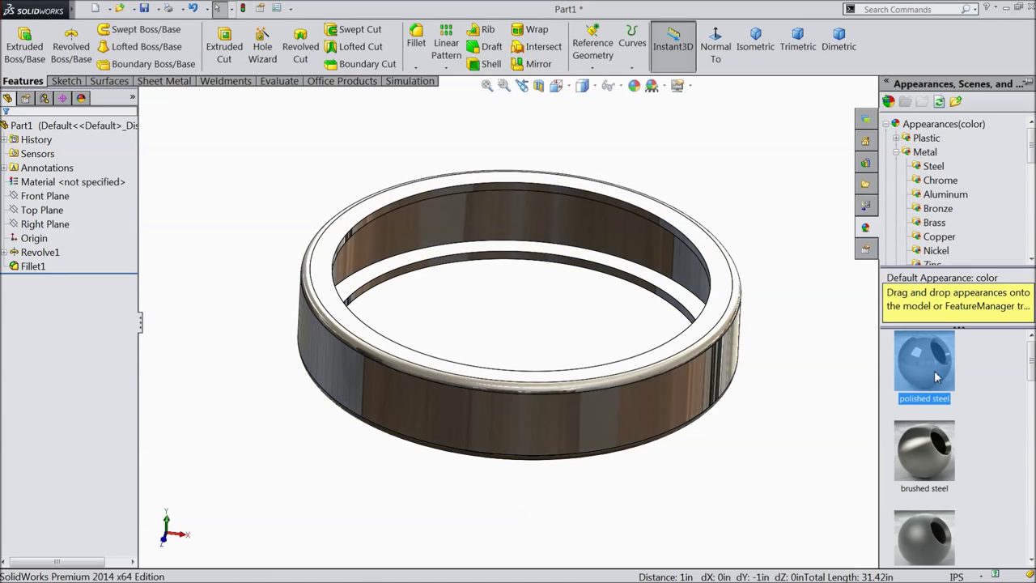
middle_click_drag(827, 370, 781, 383)
scroll(652, 321, "down", 2)
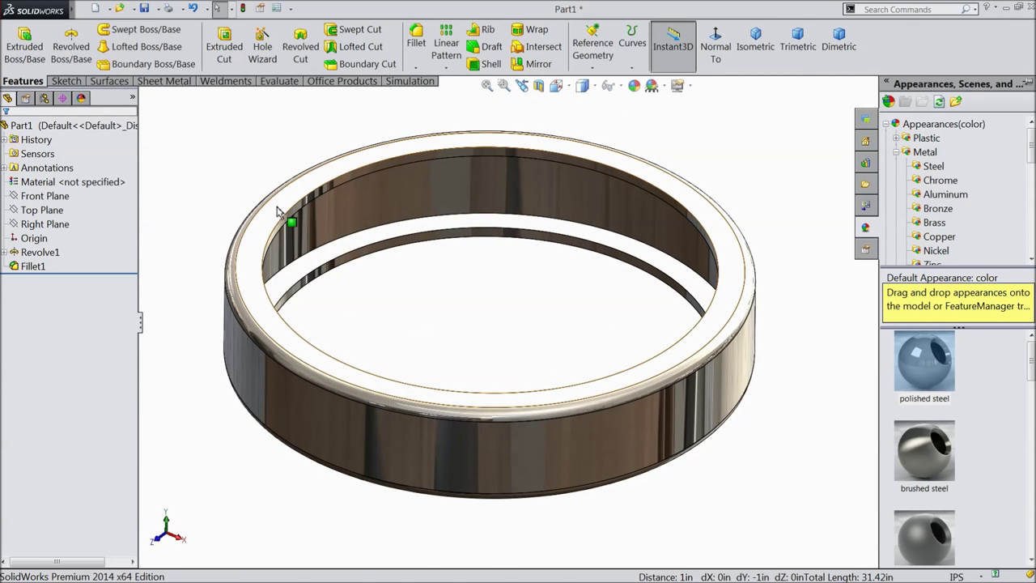
Start saving the ring part in a new Desktop folder named Needle Roller Bearing and open its file name for editing.
left_click(144, 9)
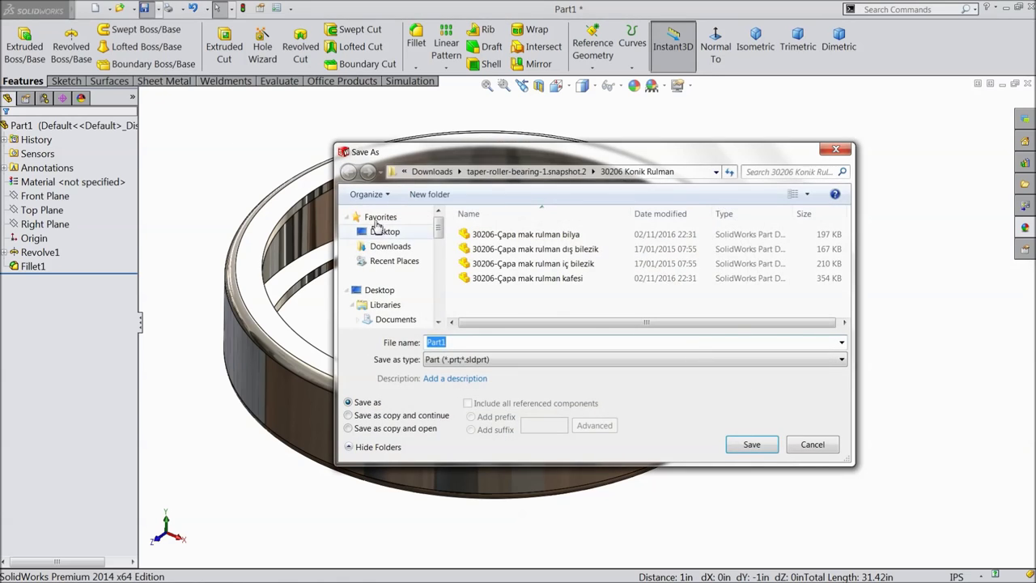
left_click(390, 233)
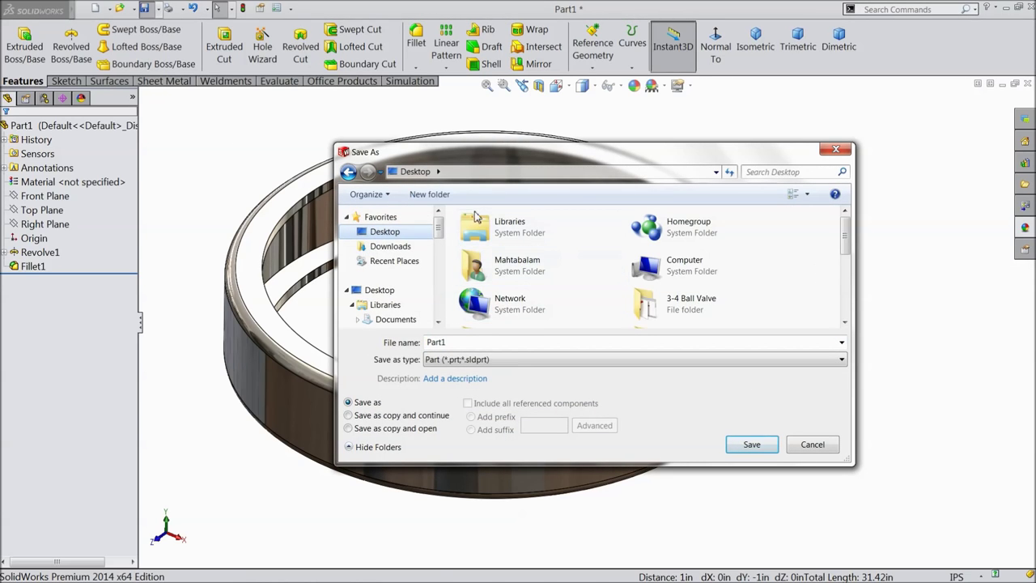
left_click(429, 194)
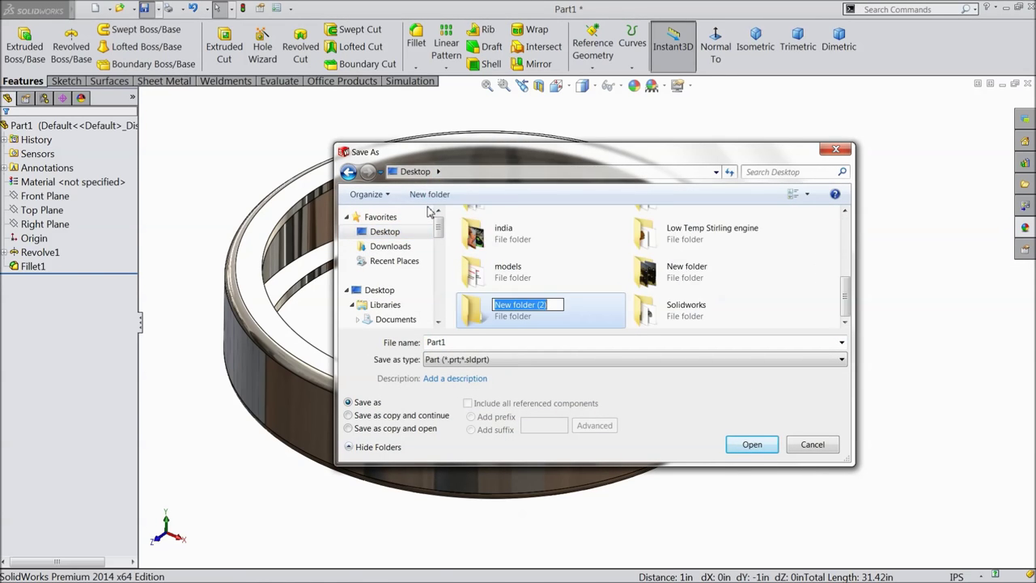
type("N")
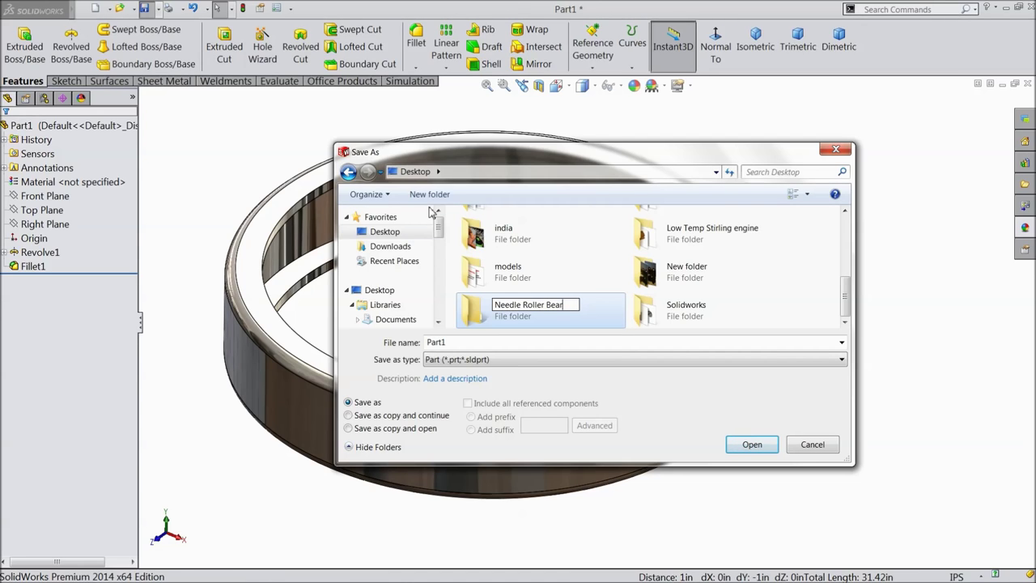
key("Return")
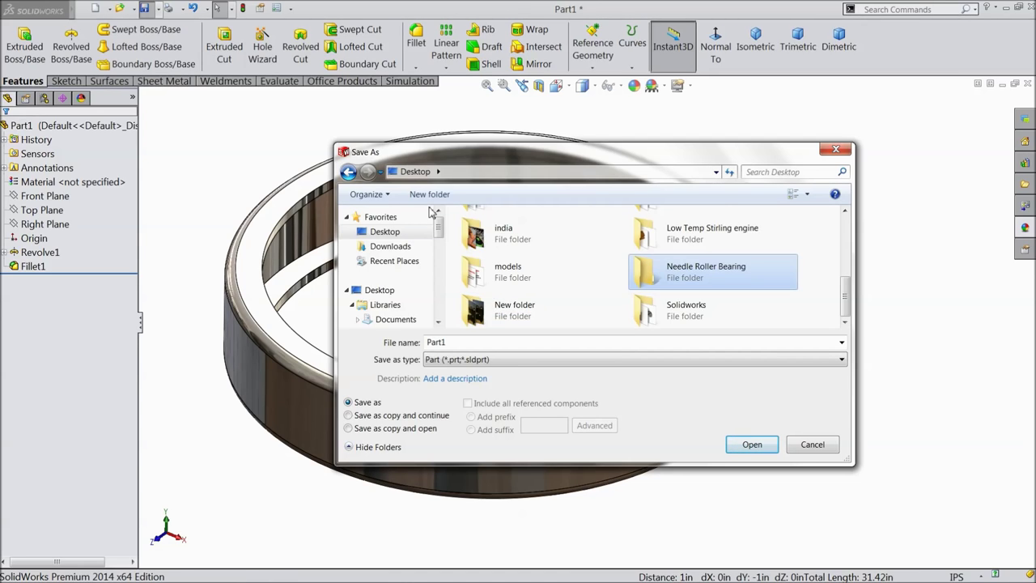
double_click(689, 285)
double_click(455, 343)
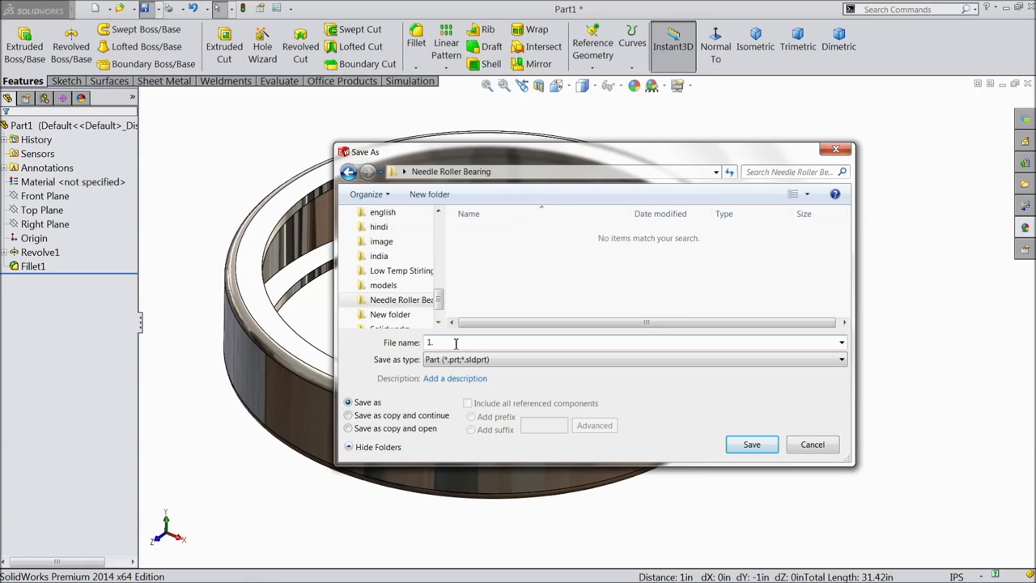
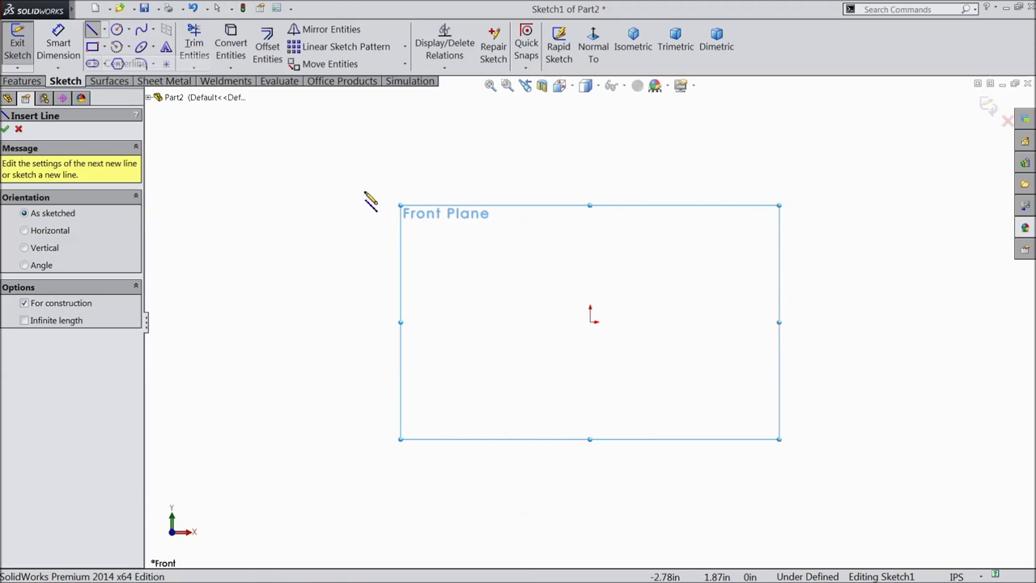
Sketch a vertical centerline from above down to the origin and a horizontal centerline from the origin toward negative X.
left_click(590, 168)
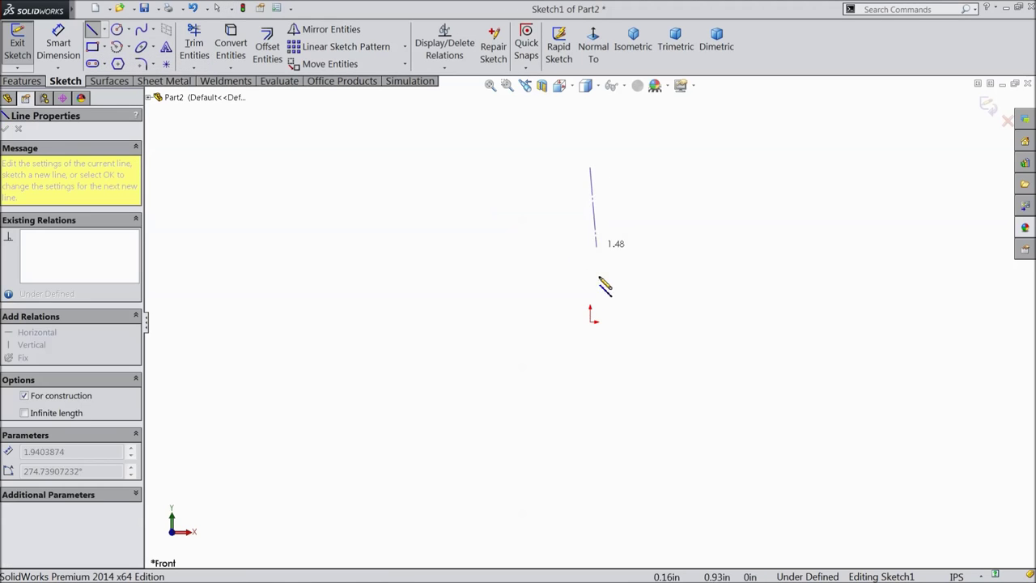
left_click(590, 321)
left_click(221, 322)
right_click(223, 322)
left_click(284, 114)
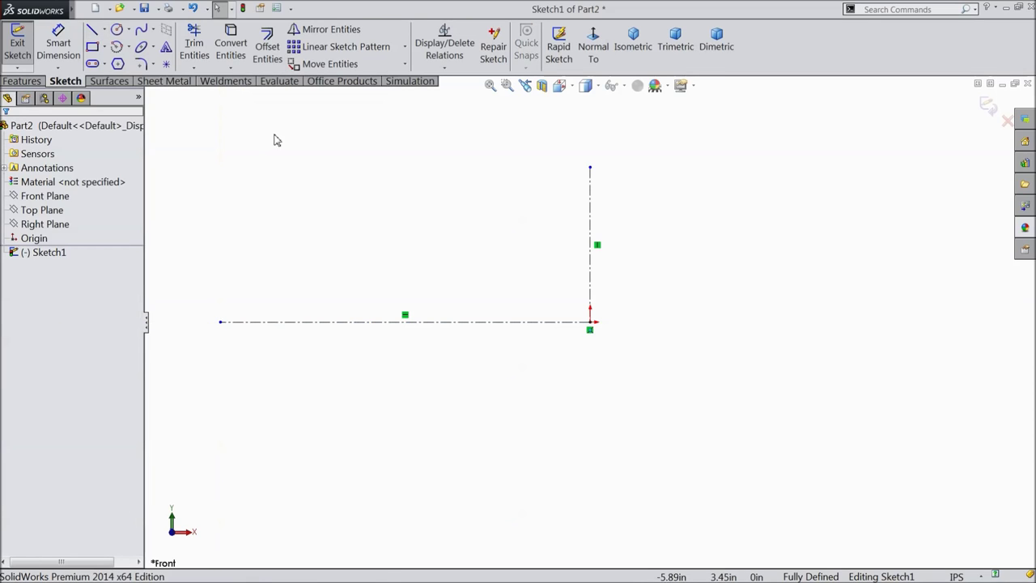
Sketch the profile's outer side above the horizontal centerline: a vertical line, an inward slant, a short vertical, an outward horizontal step and an upper vertical.
left_click(92, 29)
scroll(195, 237, "down", 5)
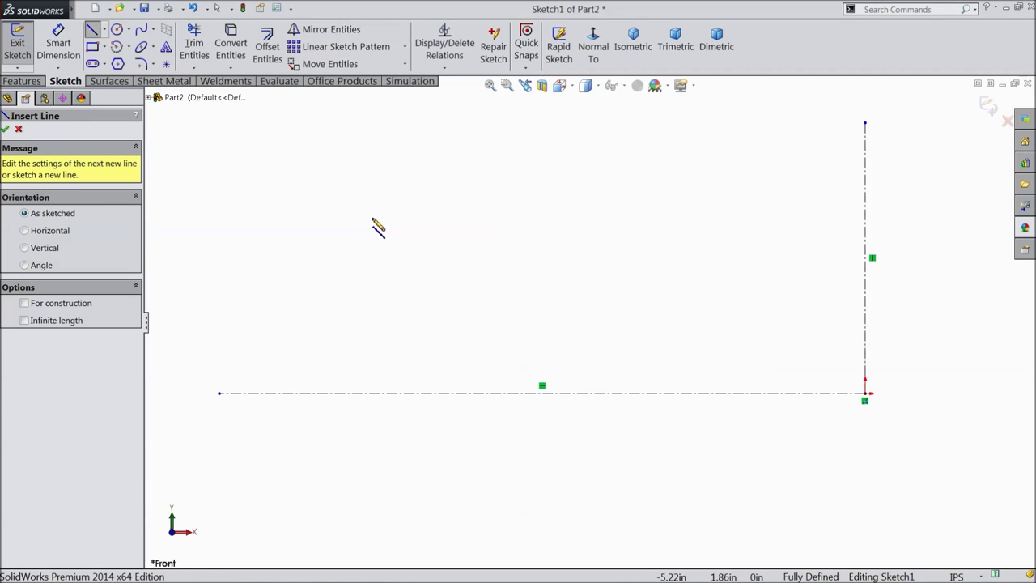
left_click(329, 242)
left_click(328, 188)
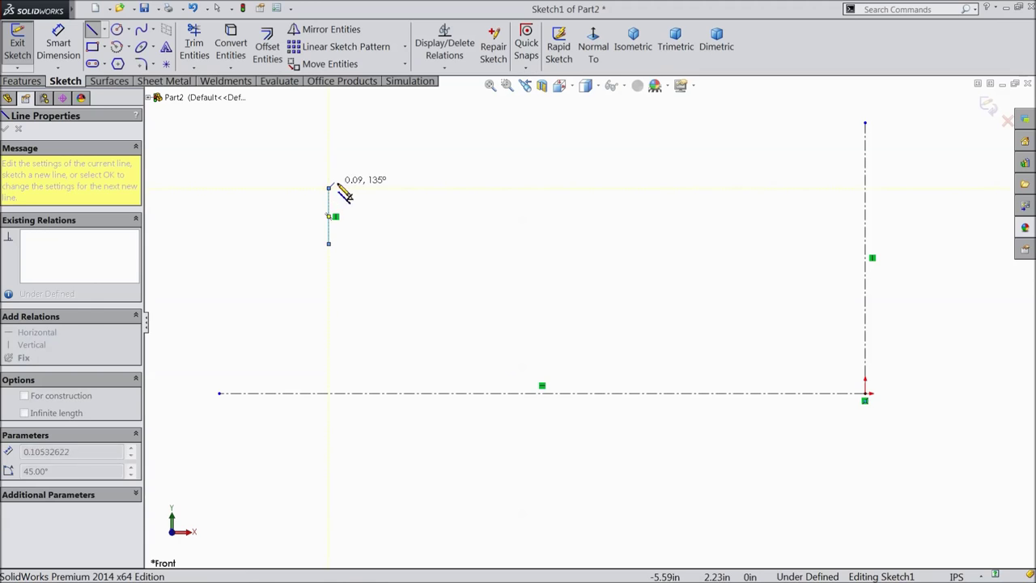
left_click(354, 173)
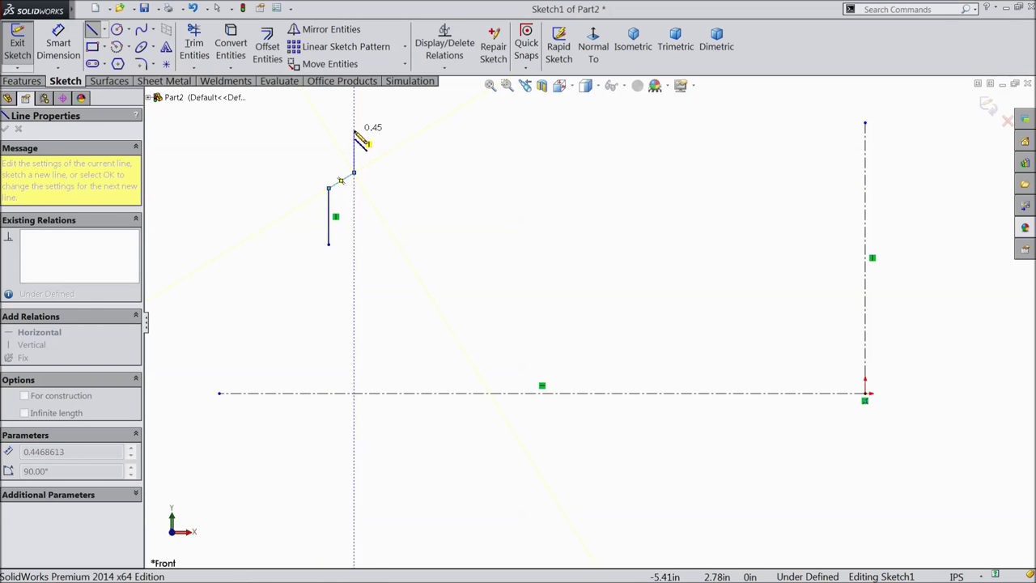
left_click(354, 142)
left_click(329, 142)
left_click(328, 107)
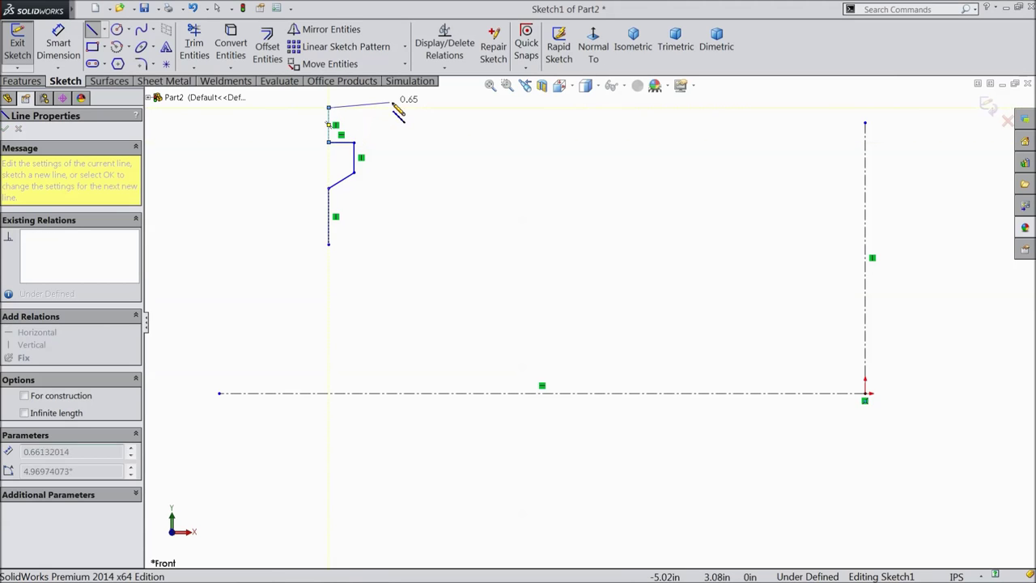
Continue the profile with a horizontal top edge, a vertical inner side, a slant back outward and a vertical line about 0.51 in long.
left_click(417, 107)
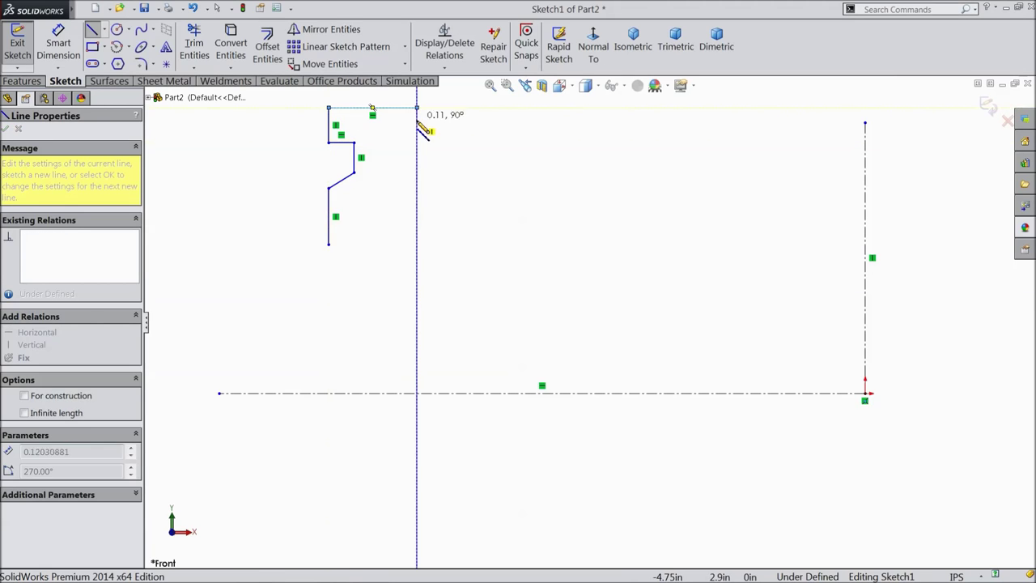
left_click(417, 173)
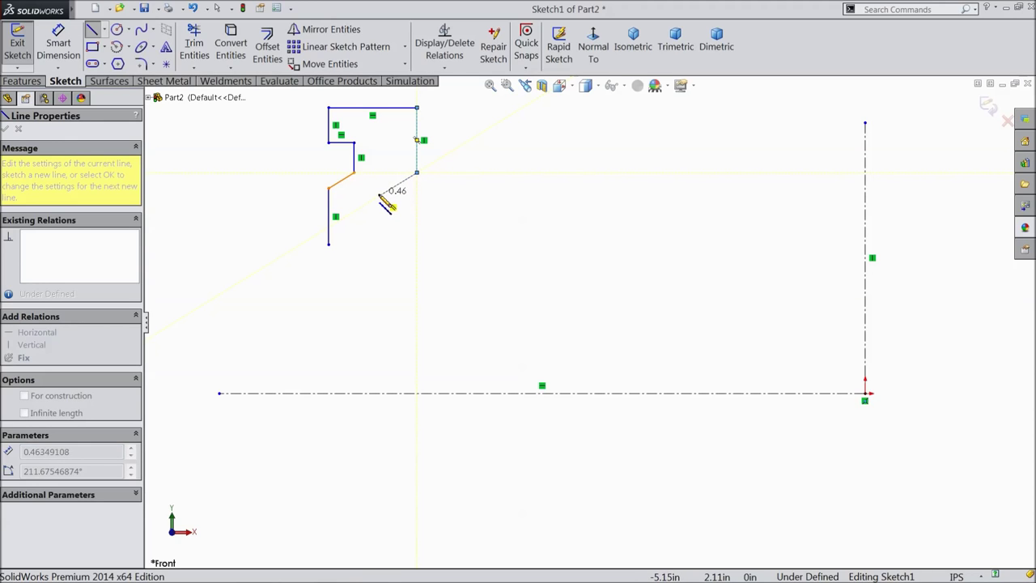
left_click(393, 196)
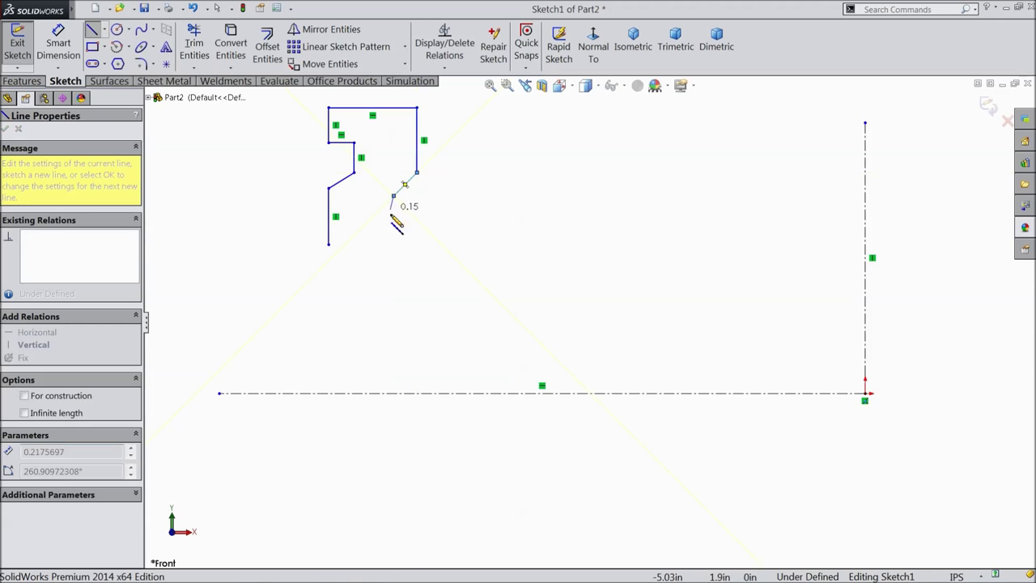
left_click(395, 243)
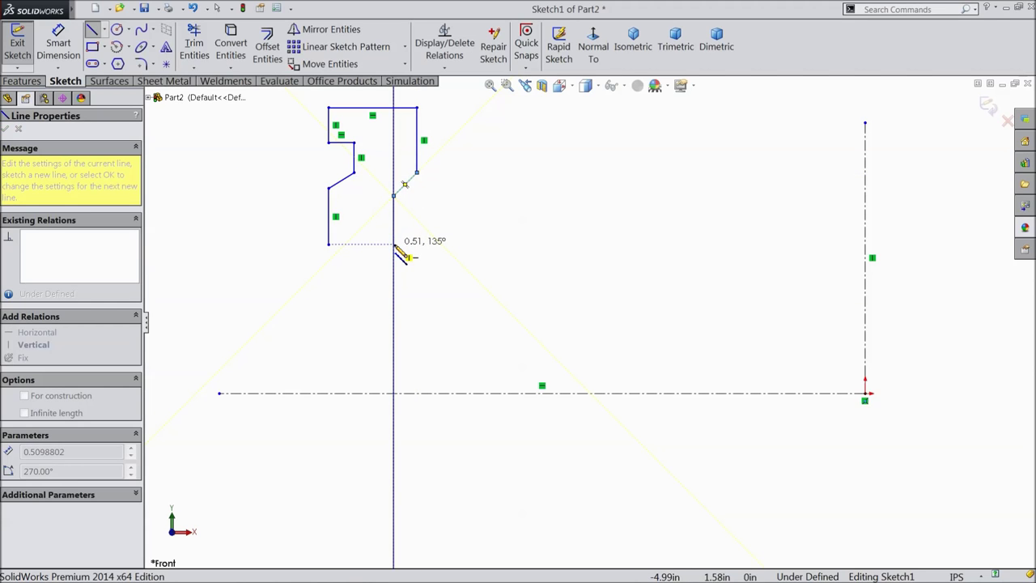
right_click(417, 222)
left_click(451, 99)
scroll(437, 202, "up", 1)
scroll(413, 193, "down", 3)
scroll(447, 192, "down", 2)
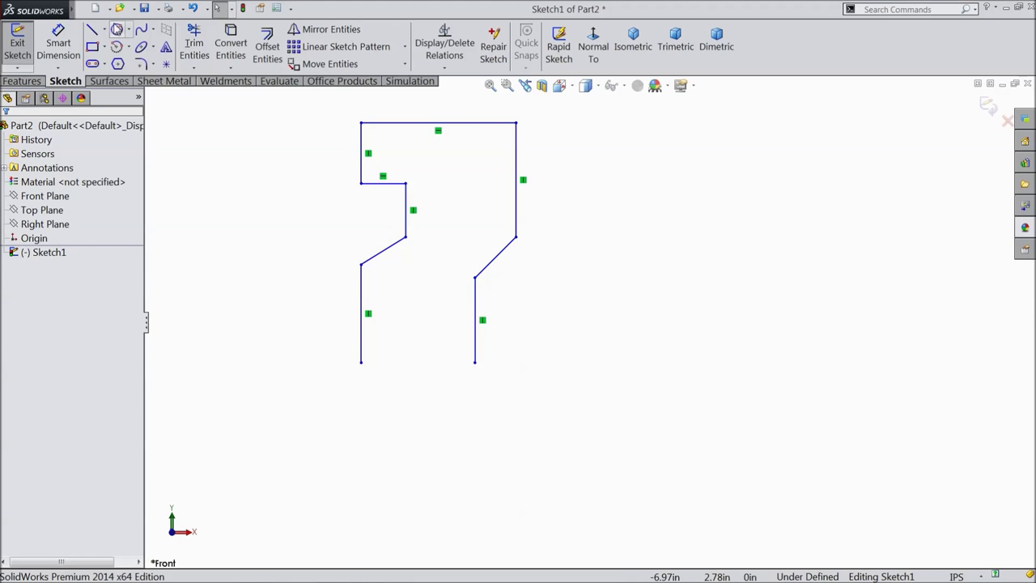
Join the open lower ends of the profile's outer and inner verticals with a horizontal centerline.
left_click(104, 30)
left_click(108, 65)
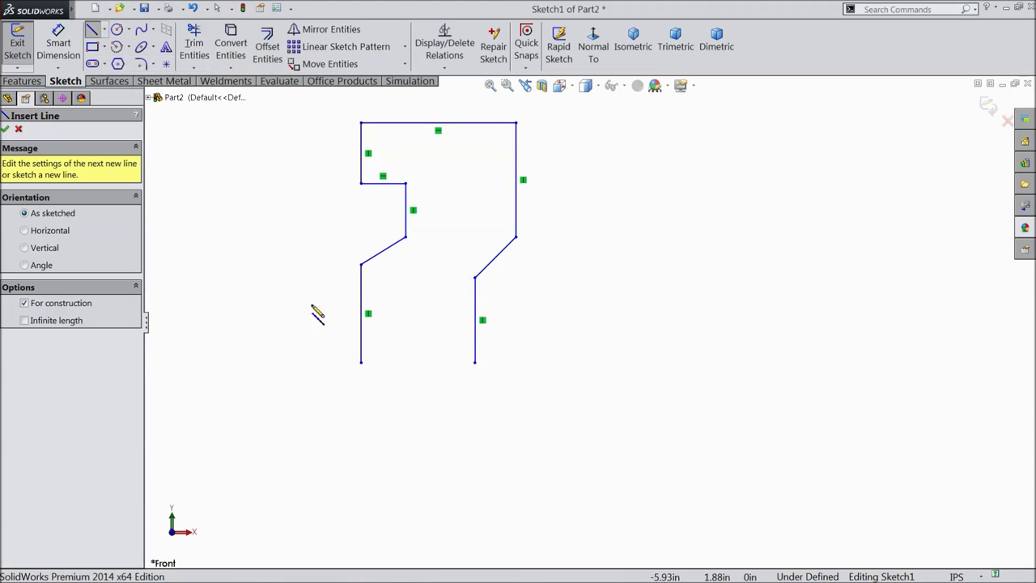
left_click(361, 362)
left_click(475, 362)
right_click(523, 309)
left_click(548, 104)
Make the profile's two slanted lines parallel to each other.
scroll(539, 247, "up", 1)
scroll(526, 288, "down", 3)
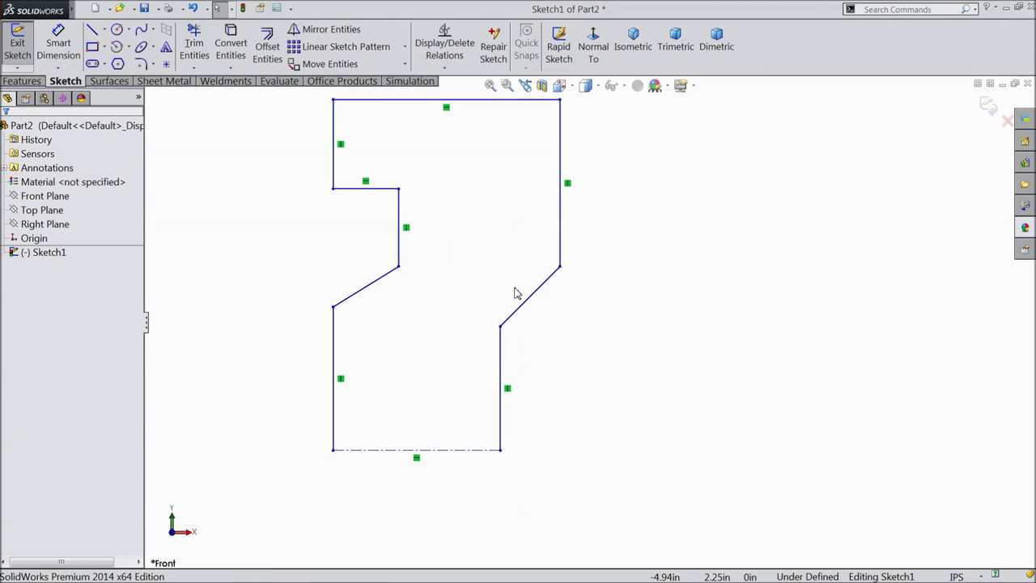
left_click(529, 301)
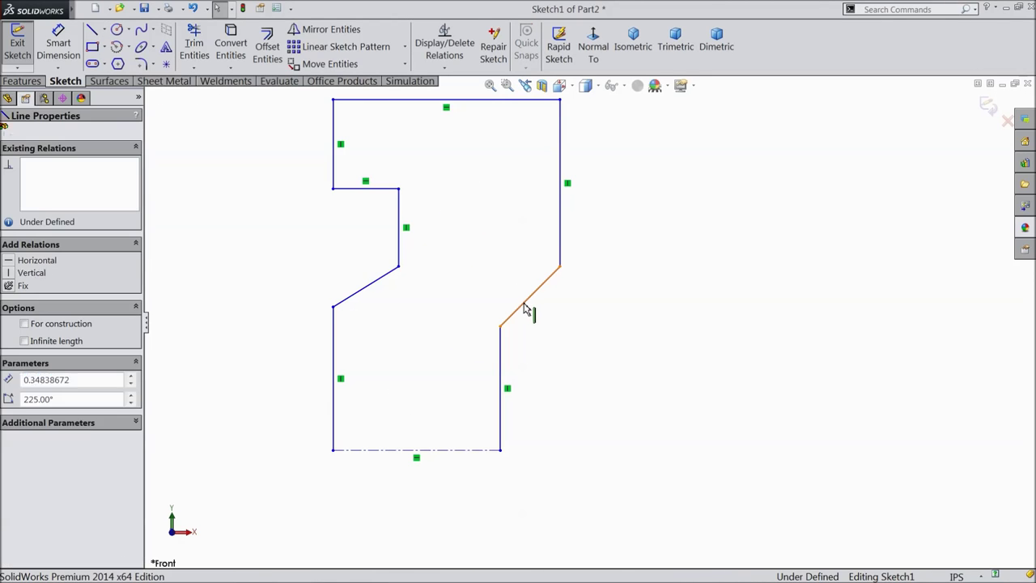
left_click(368, 291, "ctrl")
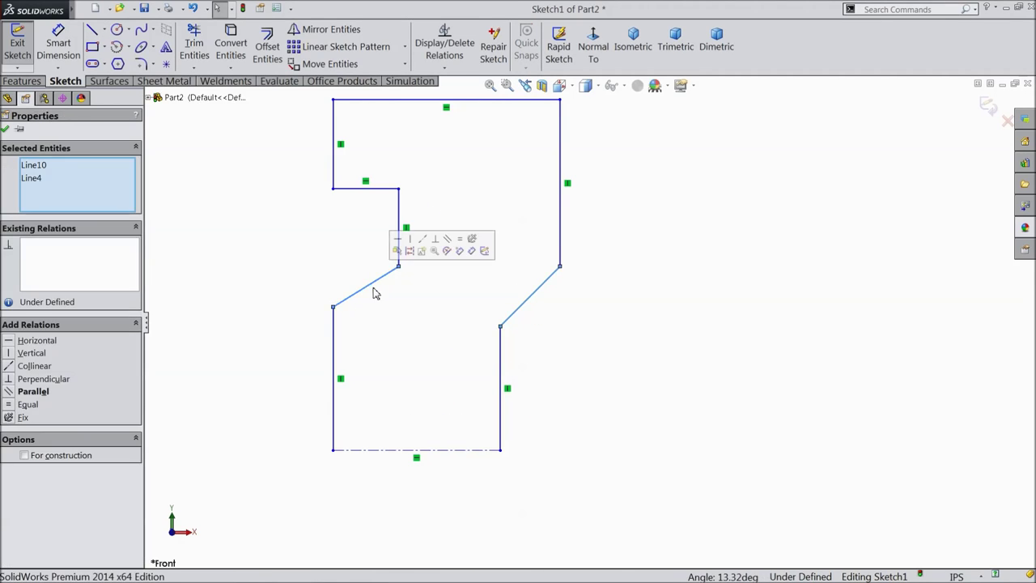
left_click(448, 240)
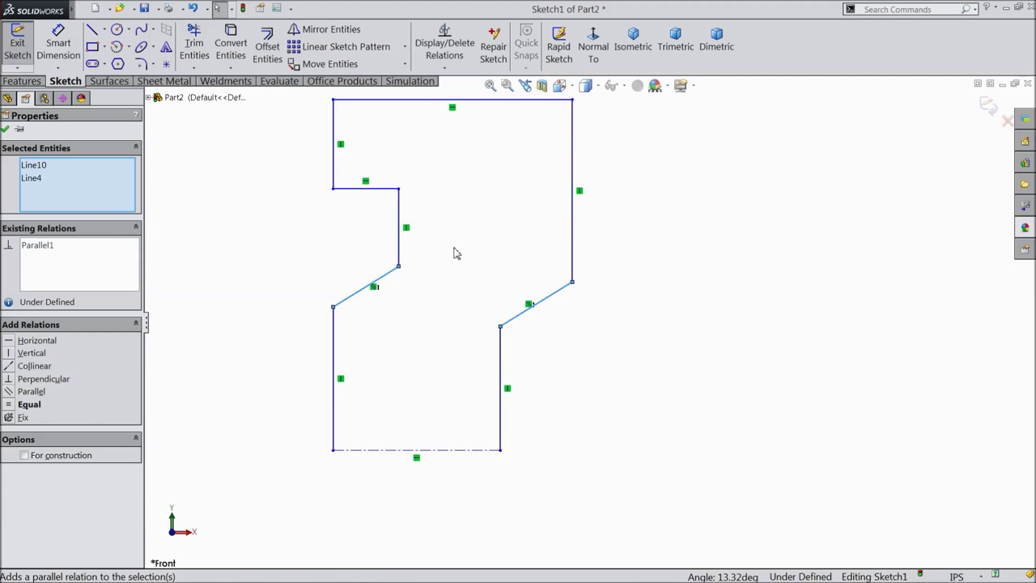
scroll(559, 343, "up", 1)
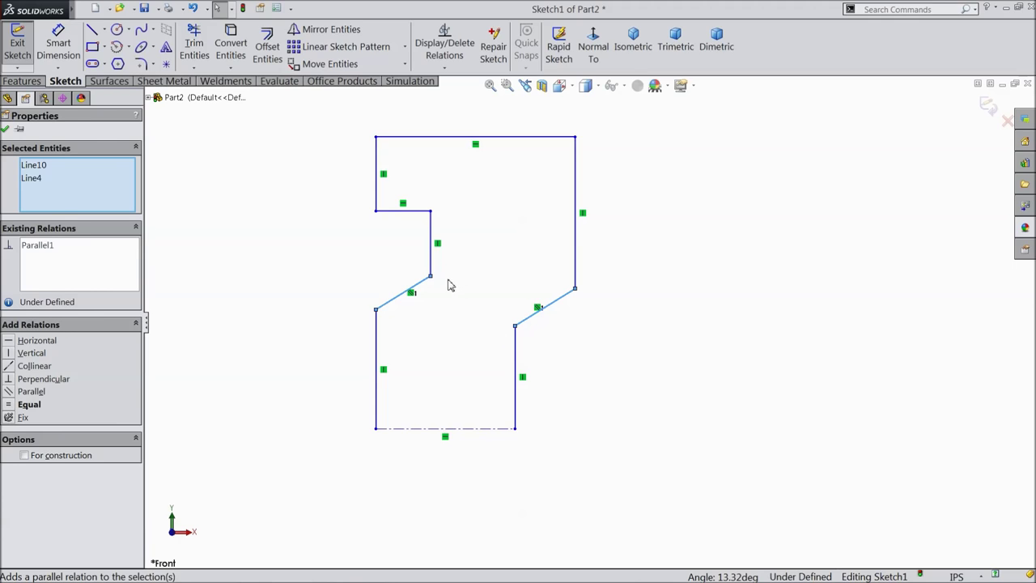
Make the two outer vertical lines collinear and align the upper endpoints of the two slanted lines horizontally.
left_click(377, 192)
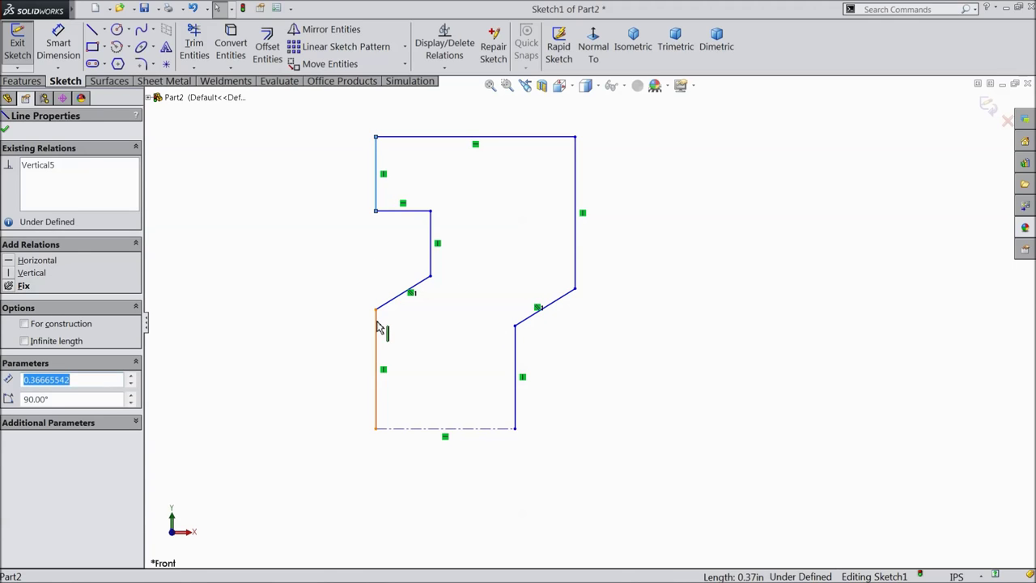
left_click(378, 326, "ctrl")
left_click(433, 277)
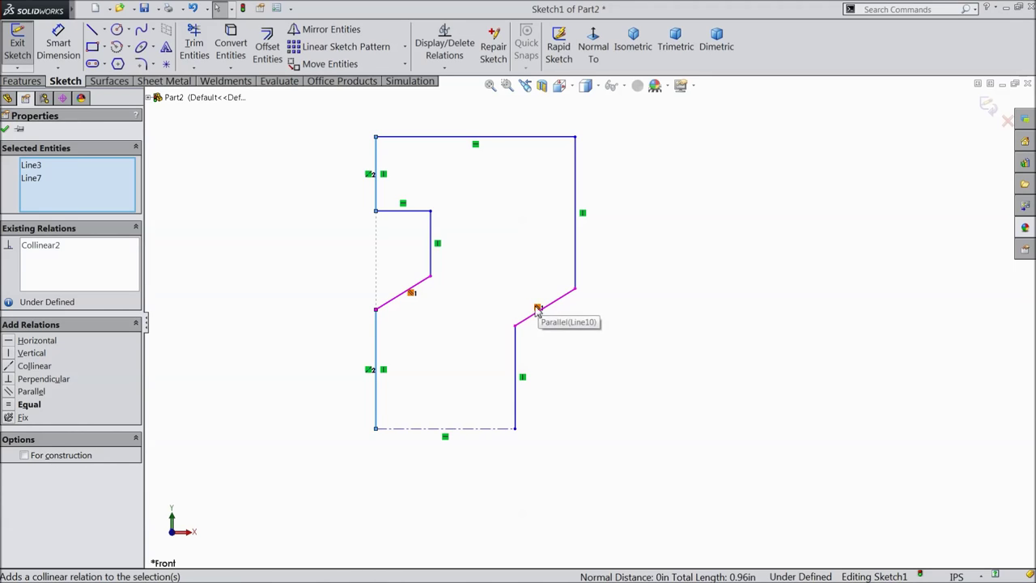
left_click(577, 290)
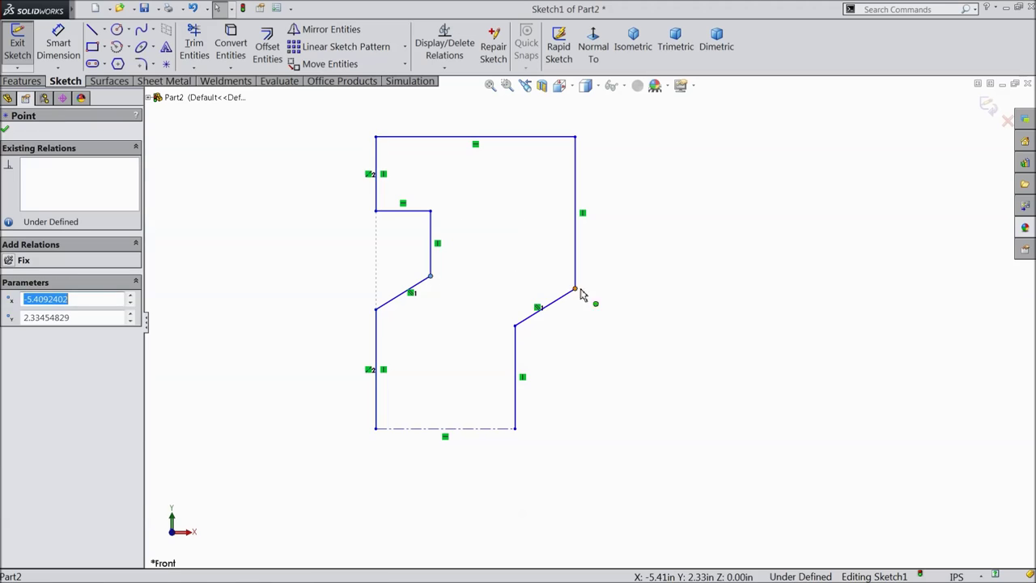
left_click(430, 276, "ctrl")
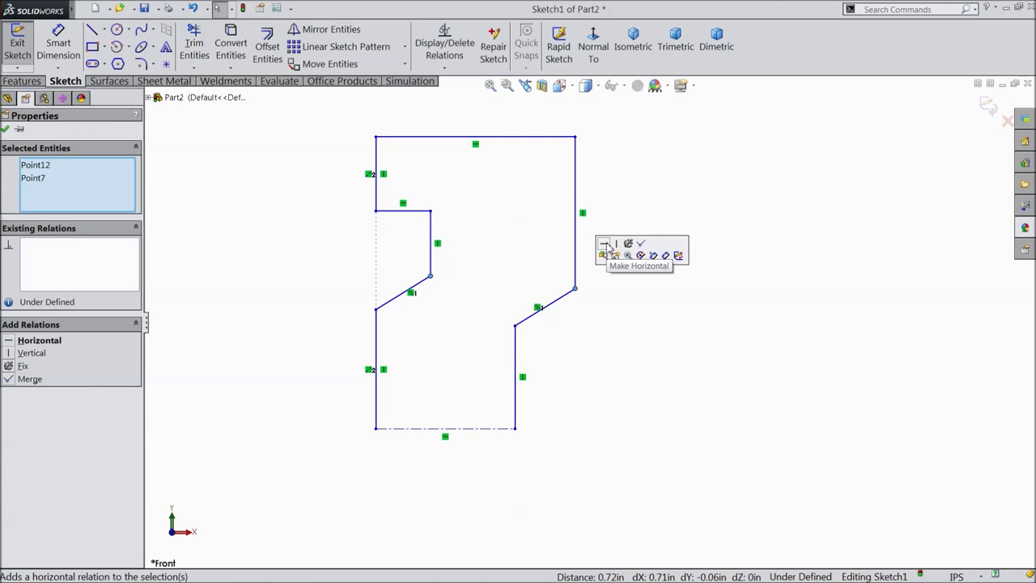
left_click(606, 251)
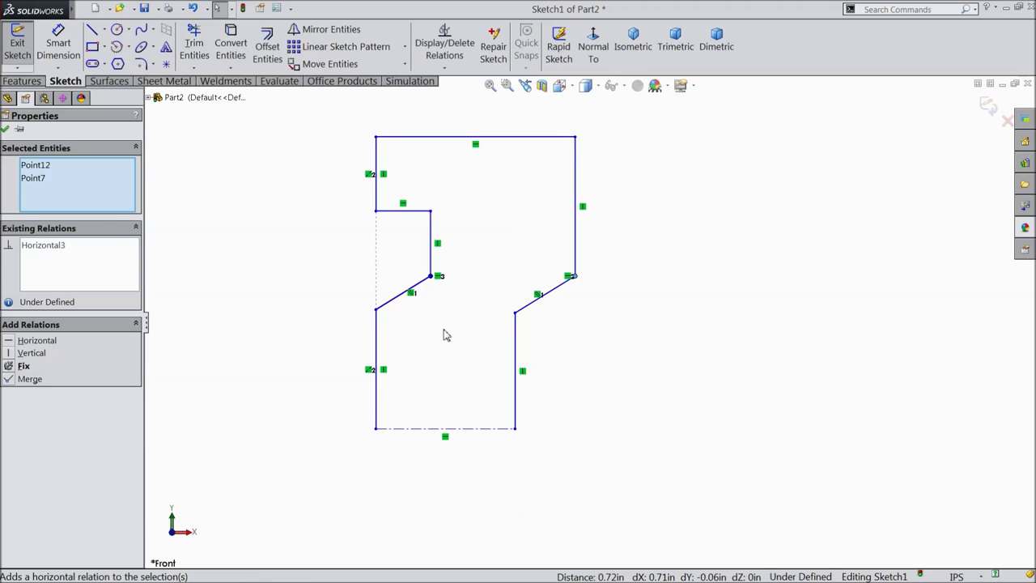
Try to align all four endpoints of the slanted lines horizontally and undo the relation.
left_click(376, 310, "ctrl")
left_click(515, 313, "ctrl")
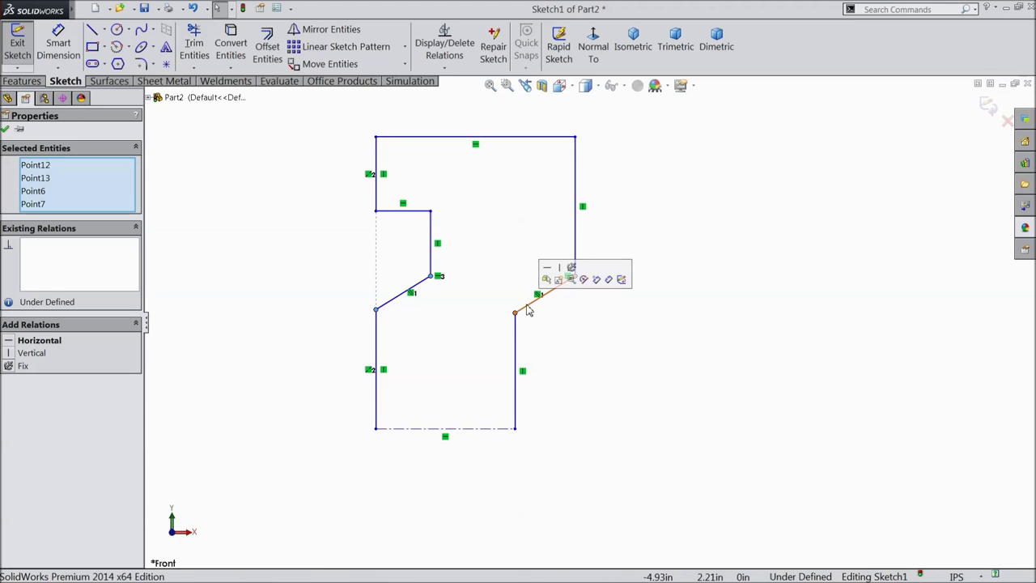
left_click(547, 268)
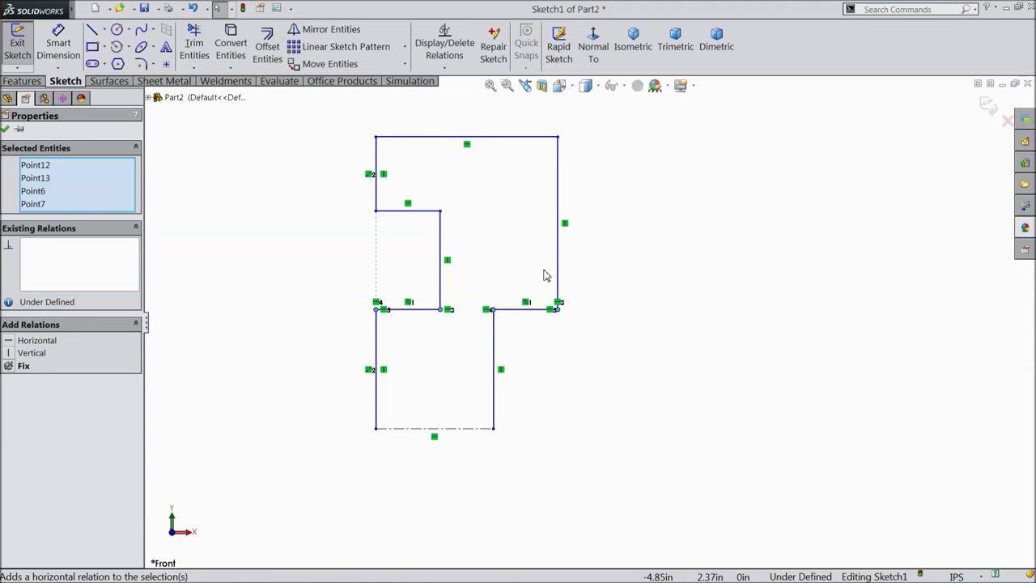
left_click(192, 8)
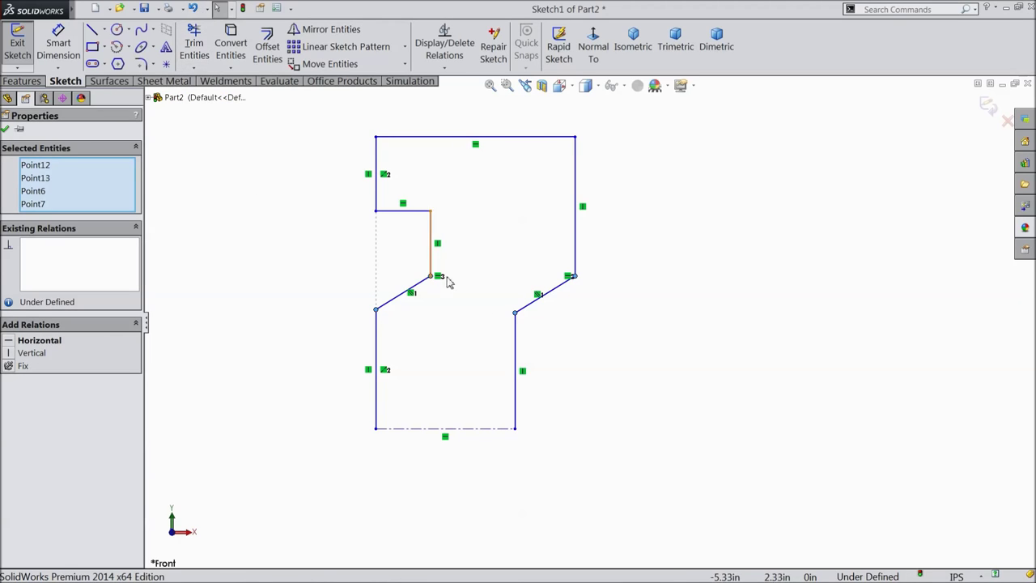
left_click(554, 320)
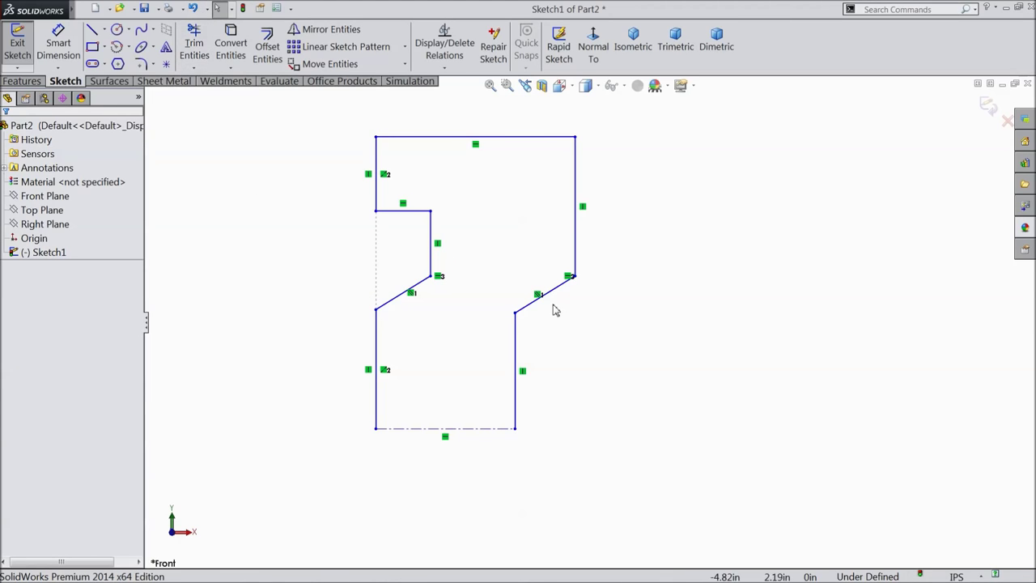
Make the two vertical lines below the slants equal in length.
left_click(515, 357)
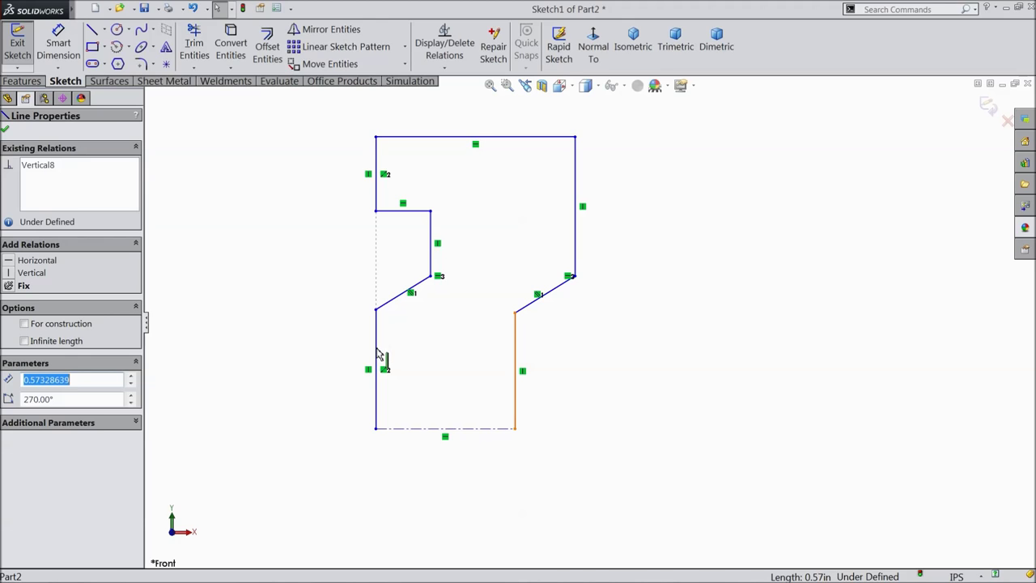
left_click(377, 354, "ctrl")
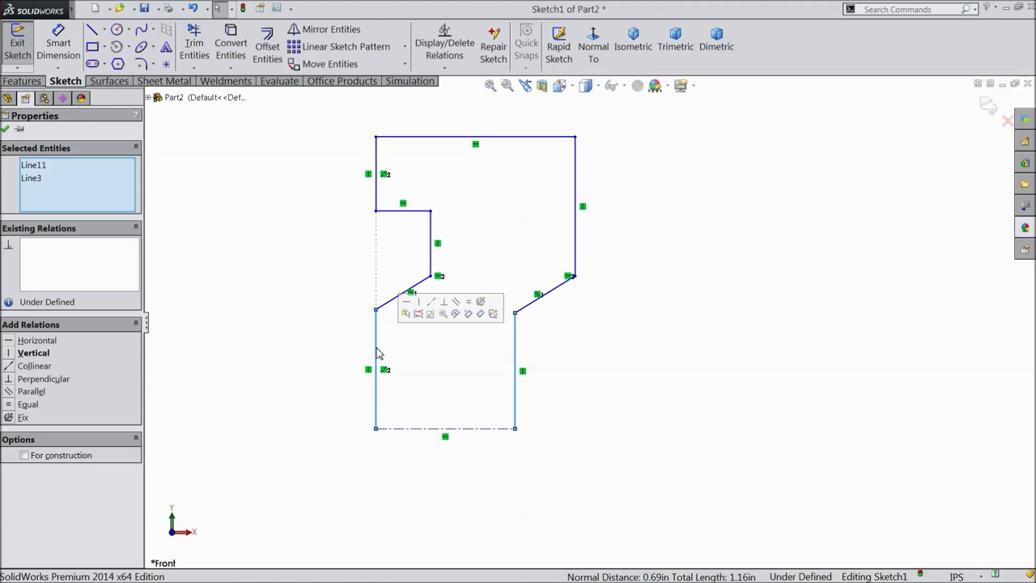
left_click(468, 302)
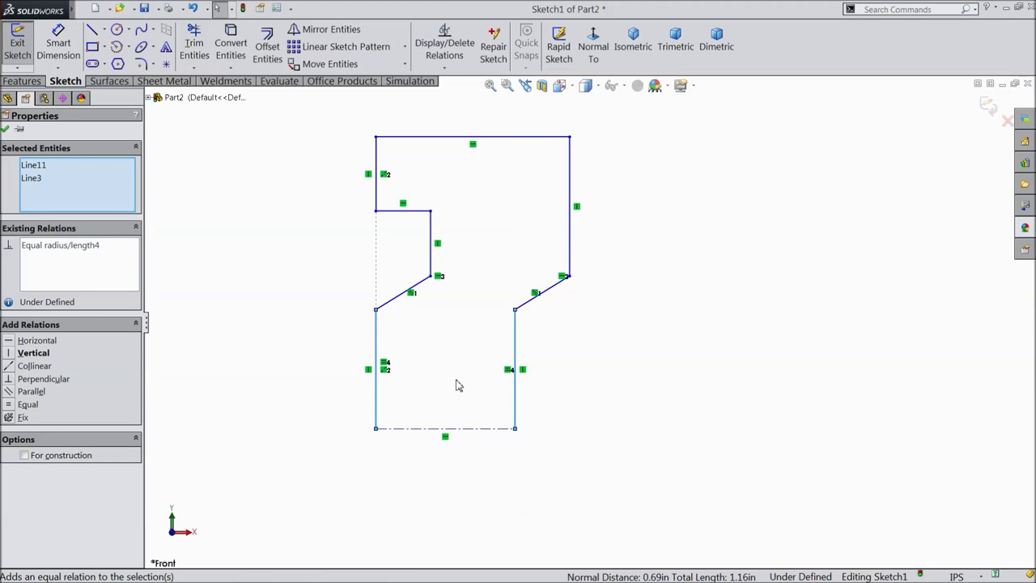
Dimension the distance from the profile's upper outer vertical line to the vertical centerline as 2.35 in.
scroll(570, 301, "down", 8)
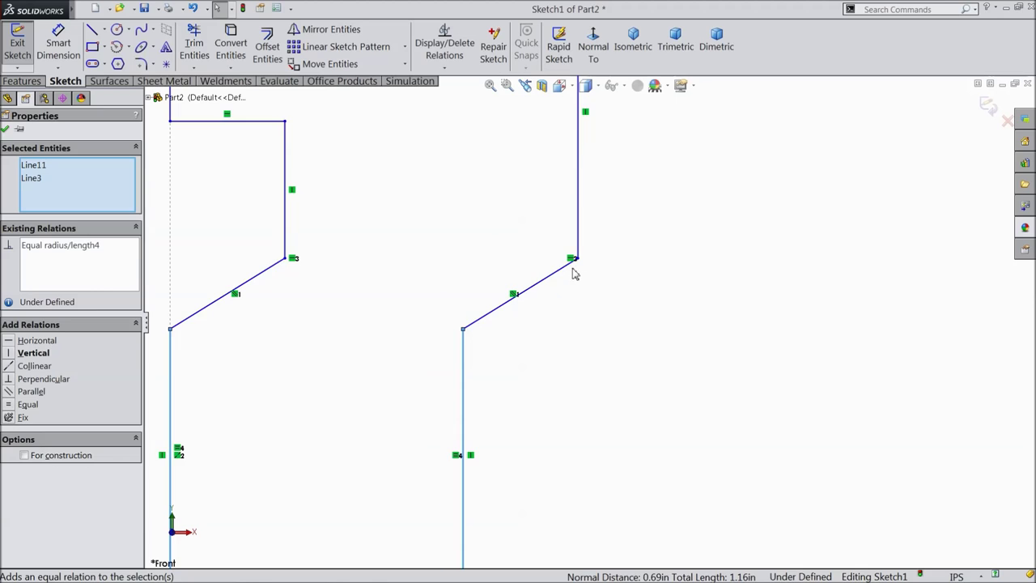
scroll(585, 284, "up", 8)
left_click(58, 46)
scroll(447, 273, "up", 4)
scroll(805, 370, "down", 2)
left_click(418, 259)
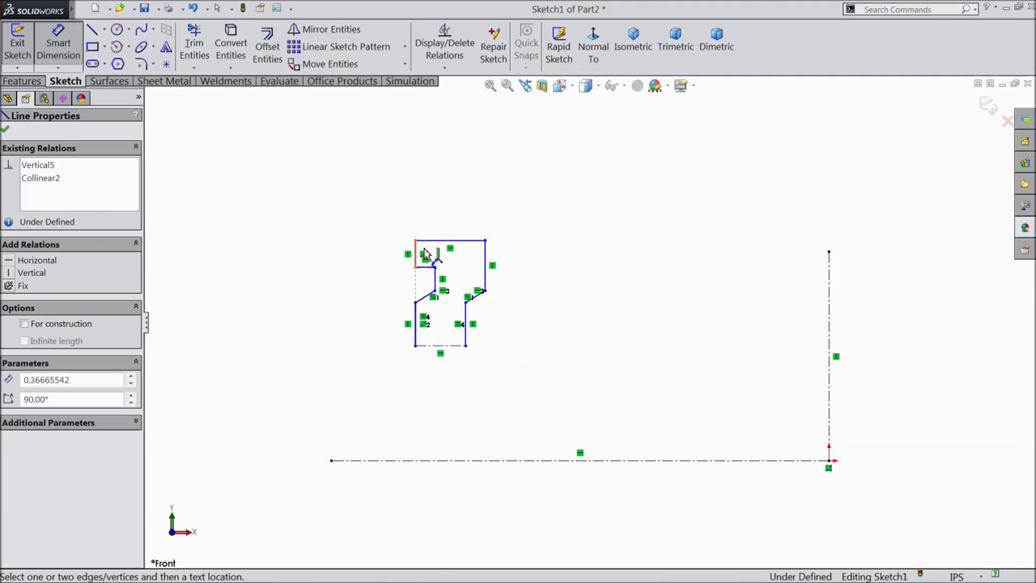
left_click(829, 301)
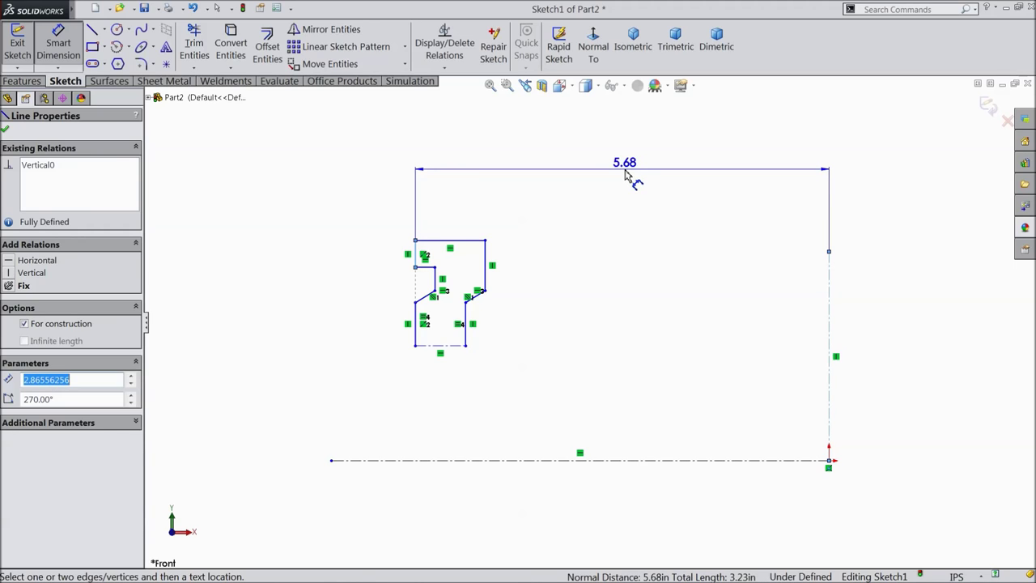
left_click(625, 174)
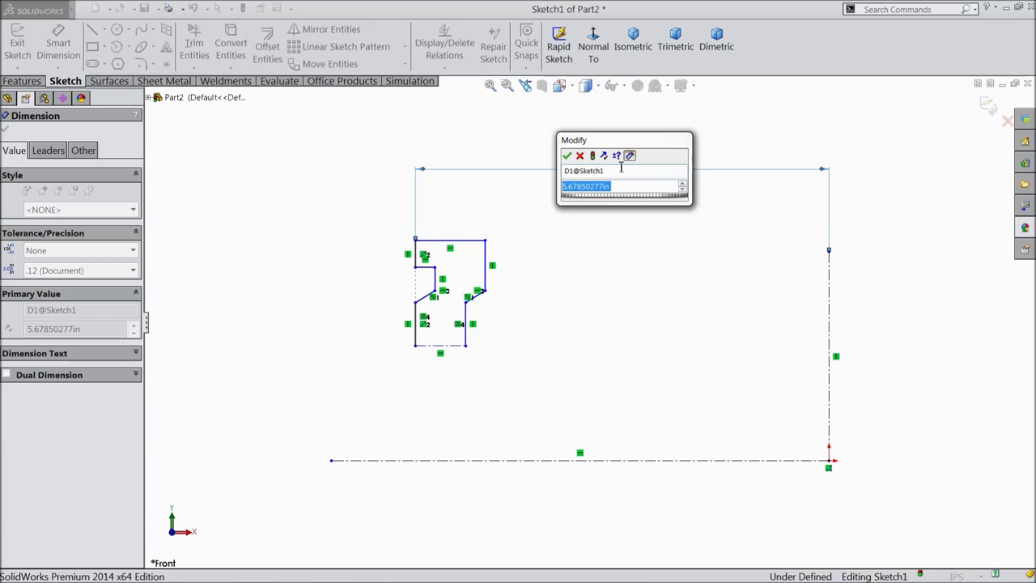
type("2.35")
left_click(568, 156)
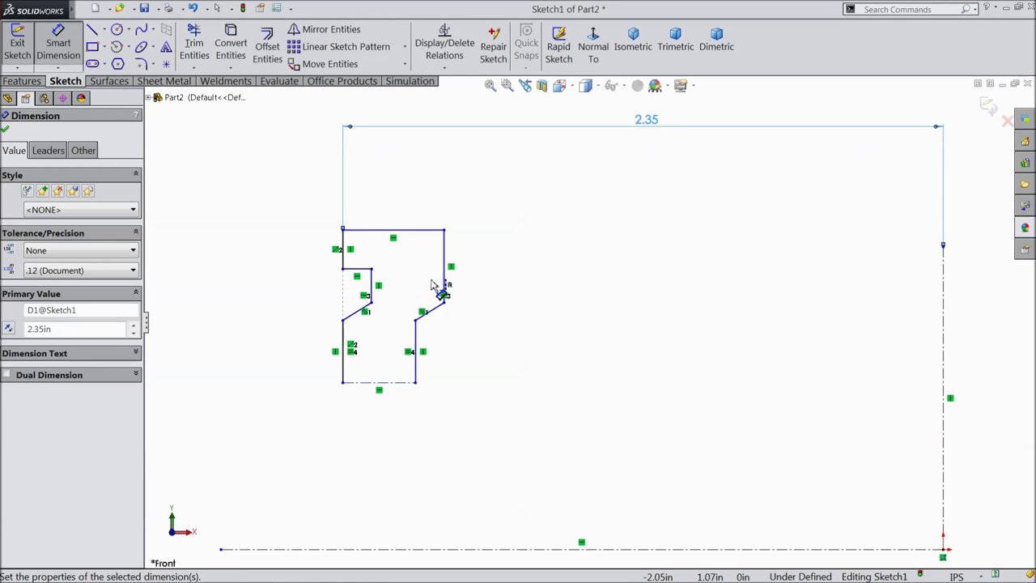
Dimension the height between the profile's top edge and its short horizontal centerline as 0.4 in.
scroll(413, 267, "down", 1)
left_click(392, 224)
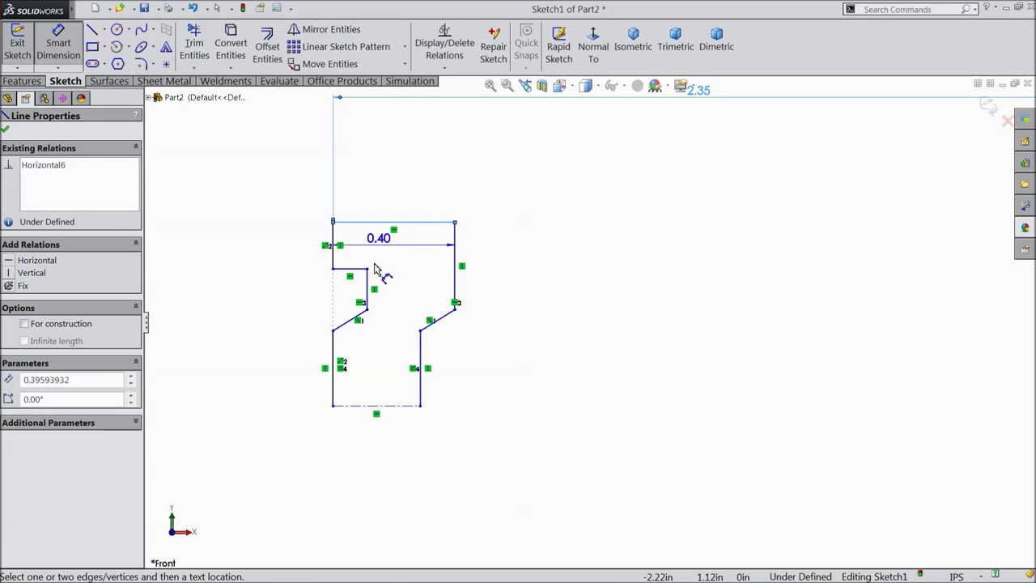
left_click(360, 405)
left_click(251, 330)
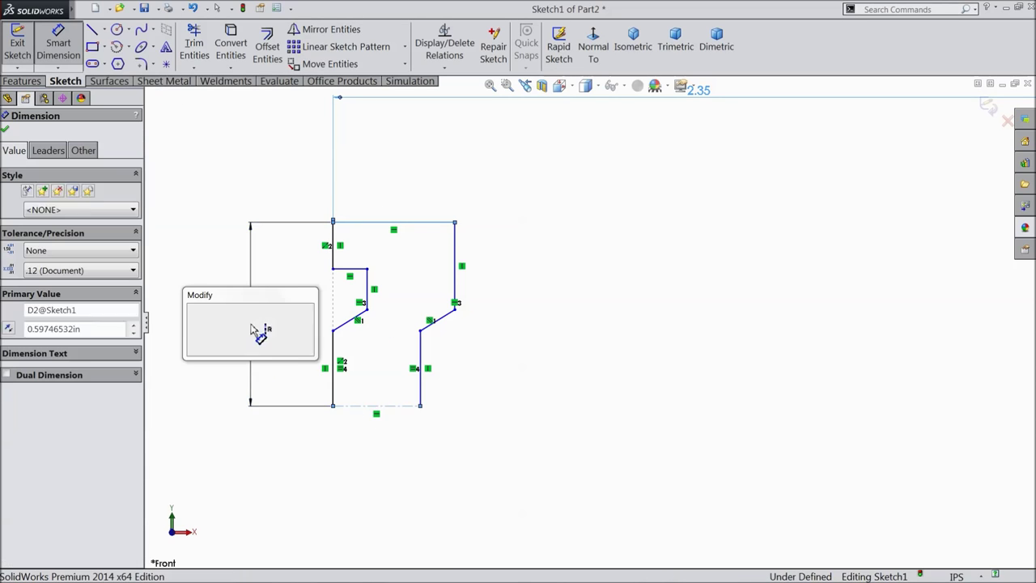
type("0.4")
left_click(193, 312)
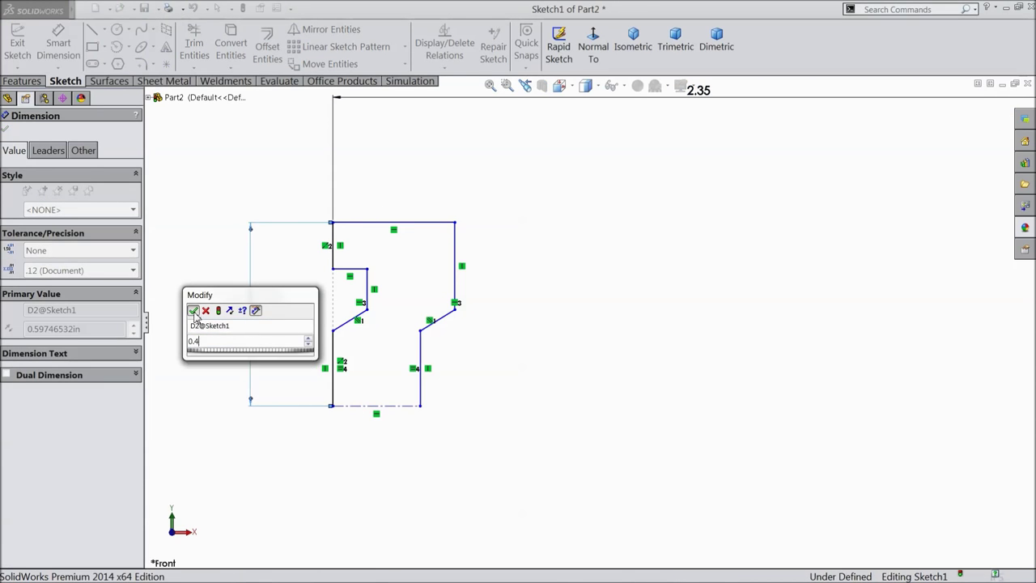
scroll(289, 324, "down", 2)
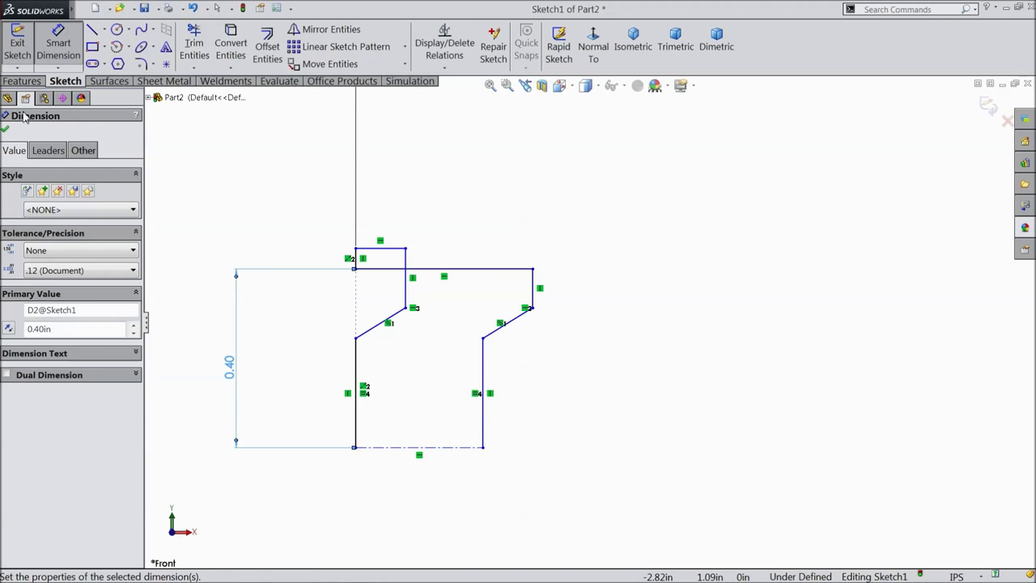
left_click(6, 130)
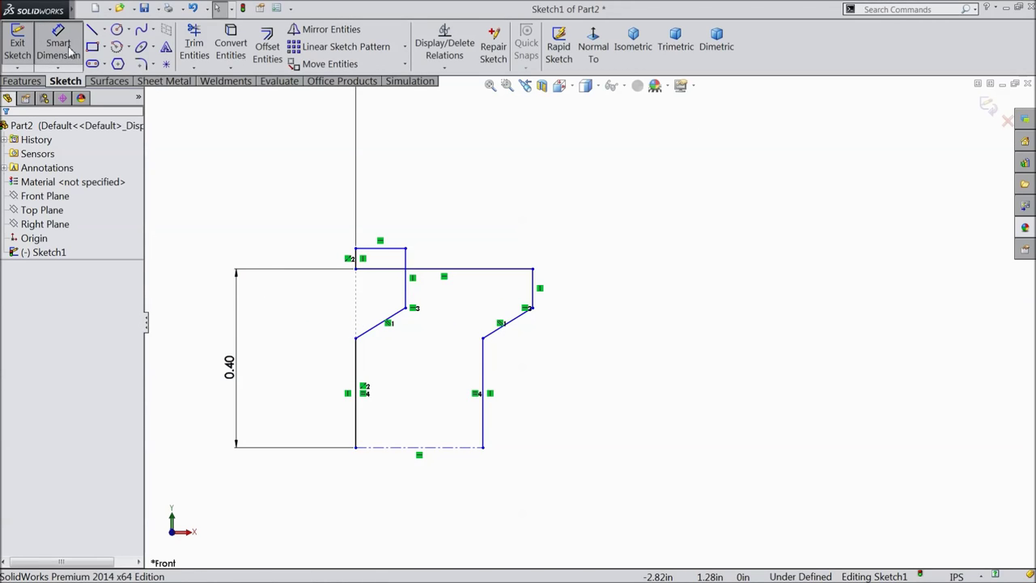
Dimension the outer vertical line below the slant as 0.14 in.
left_click(356, 422)
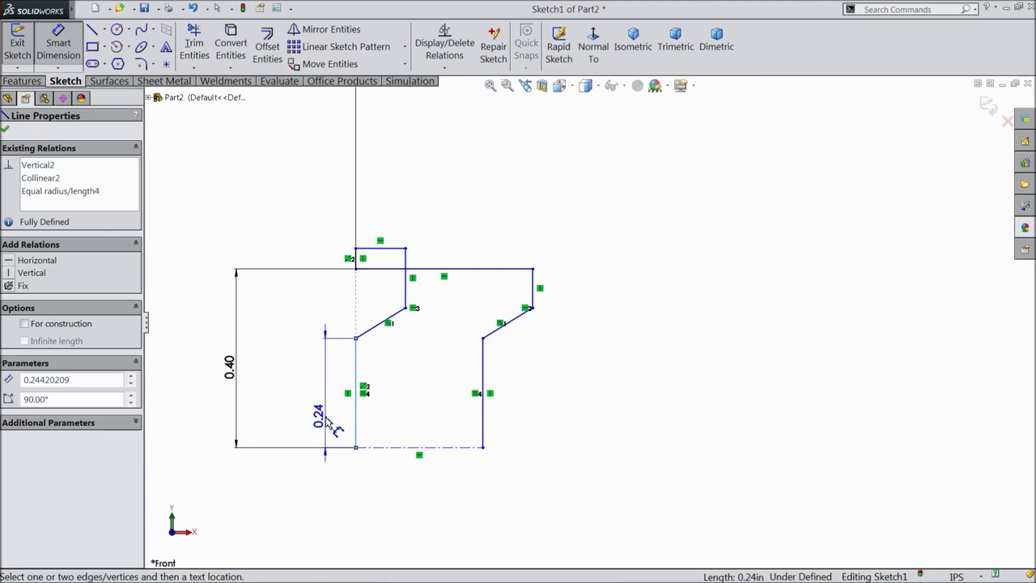
left_click(324, 415)
type("0.14")
left_click(263, 395)
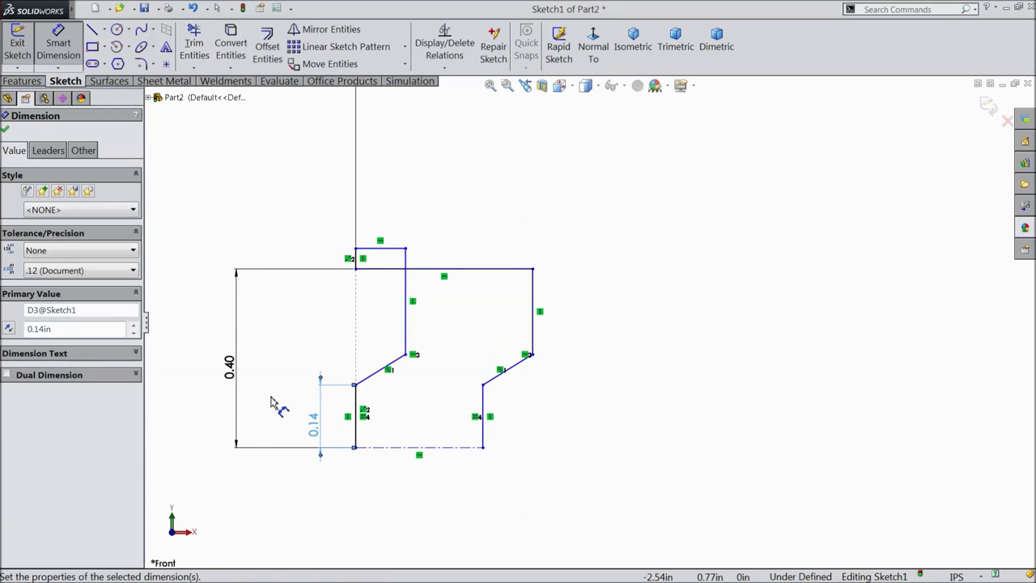
Dimension the short vertical line of the notch above the outer slant as 0.06 in.
scroll(409, 361, "down", 2)
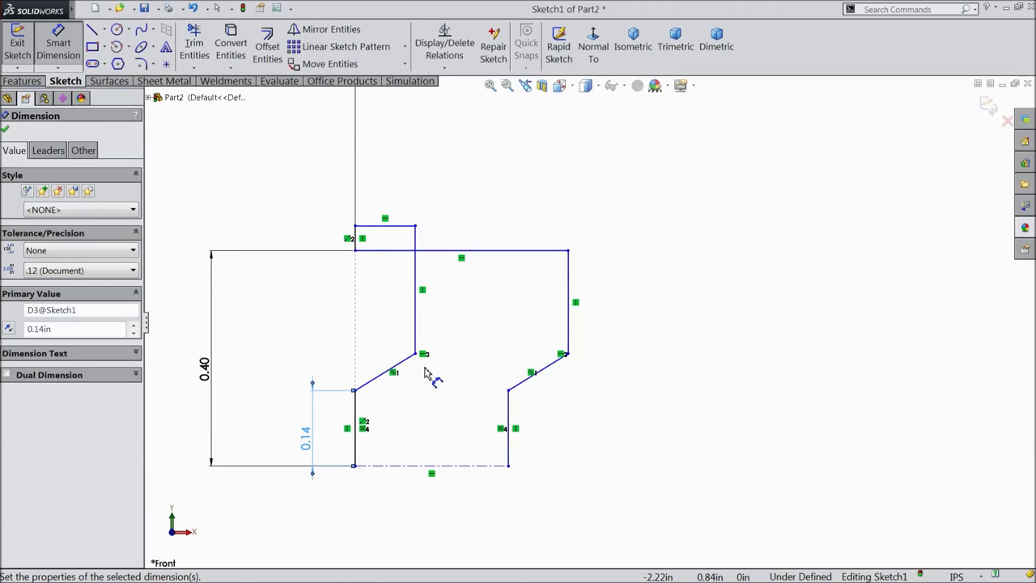
left_click(417, 314)
left_click(442, 317)
type("0.5")
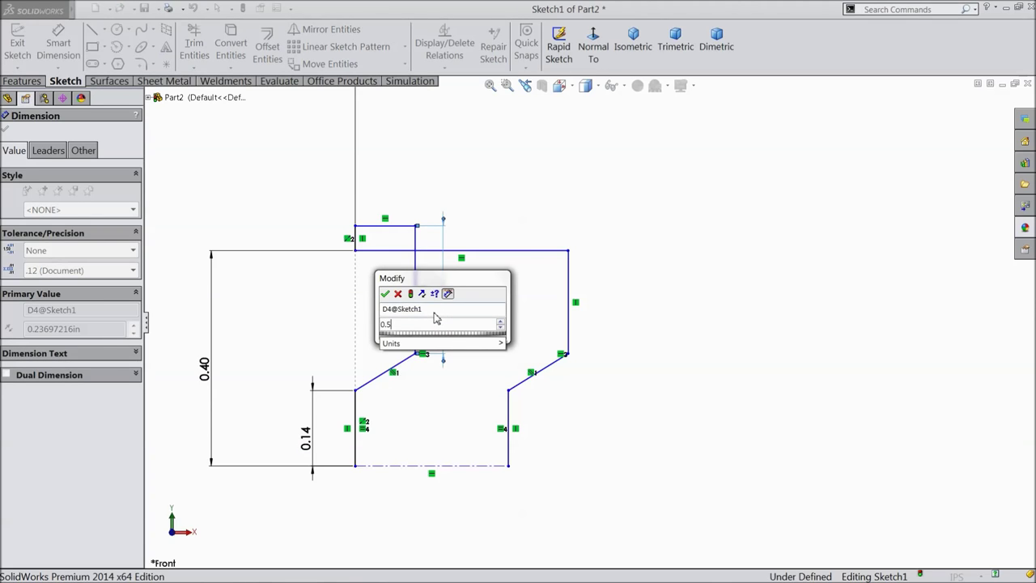
key("BackSpace")
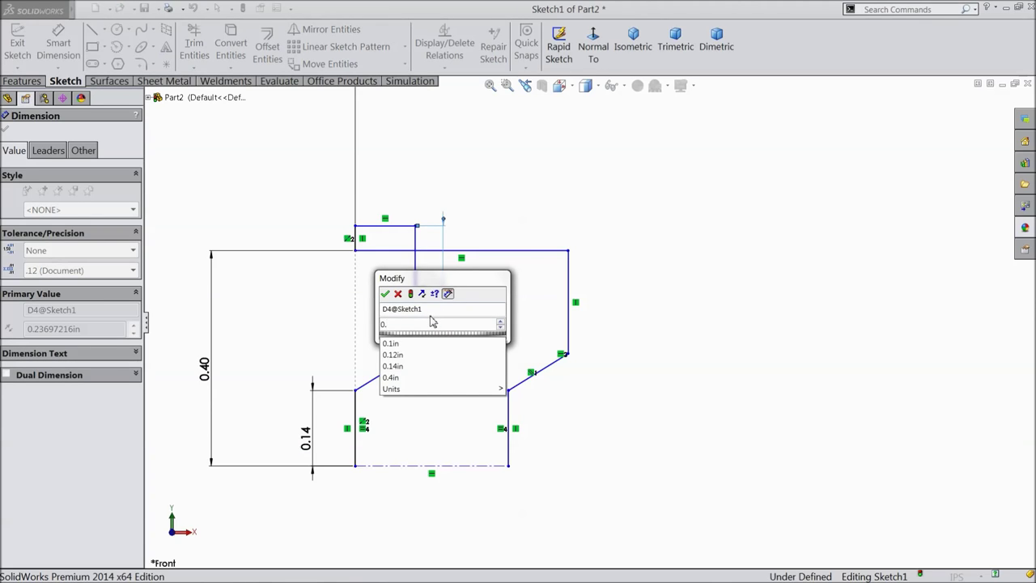
type("0")
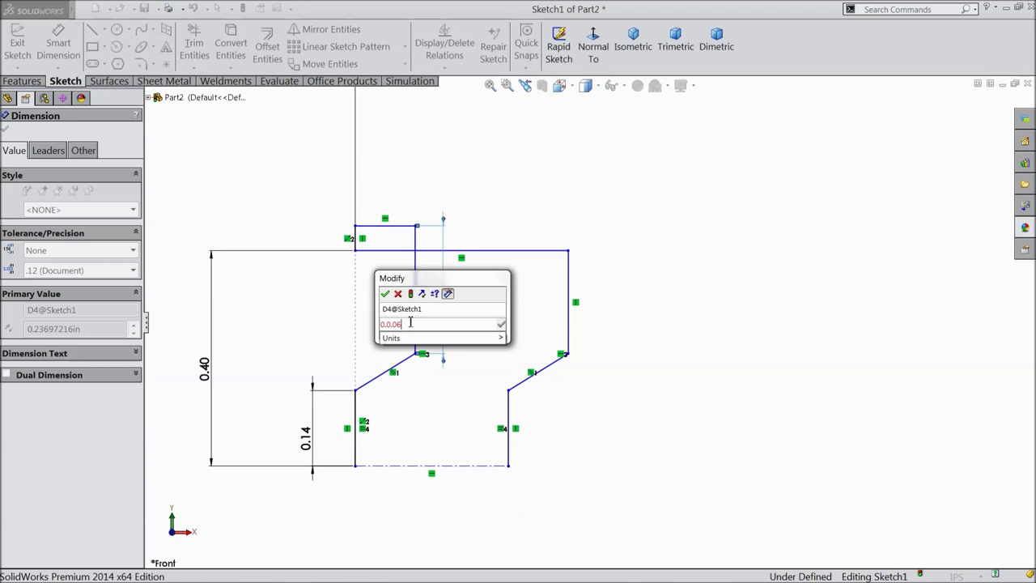
key("BackSpace")
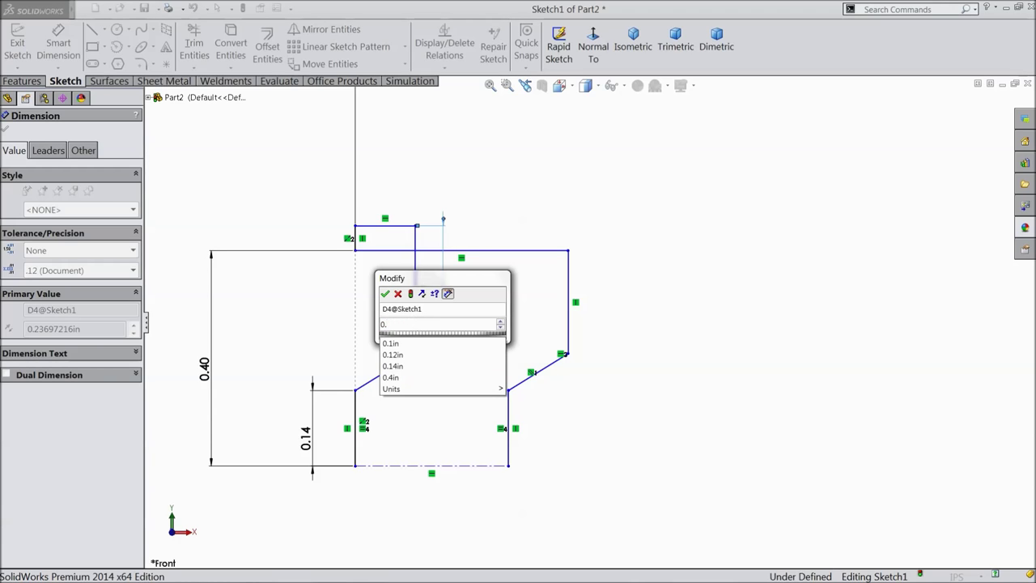
type("06")
key("Return")
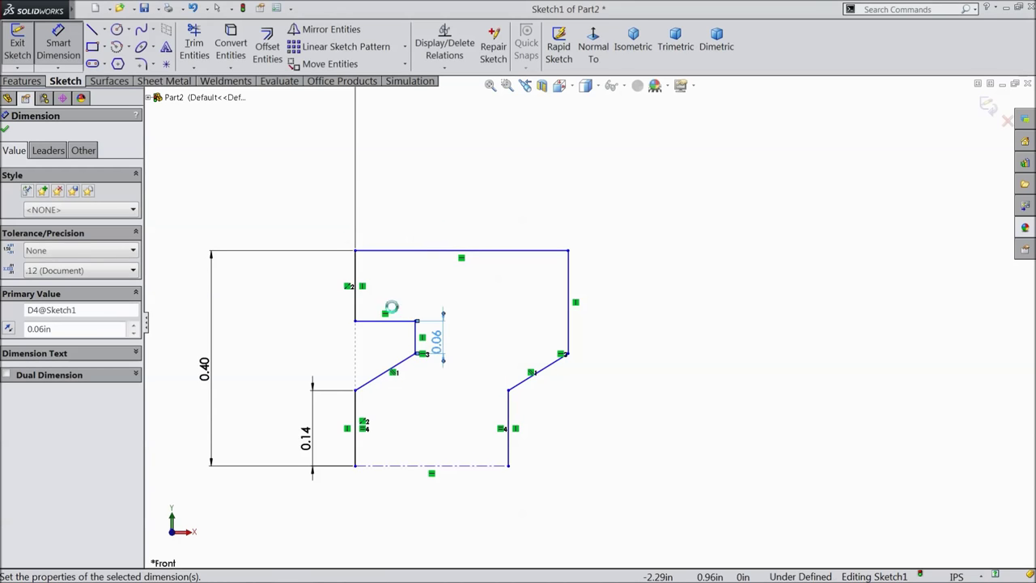
Dimension the width of the profile's top edge as 0.2 in.
left_click(461, 251)
left_click(457, 213)
type("0.12")
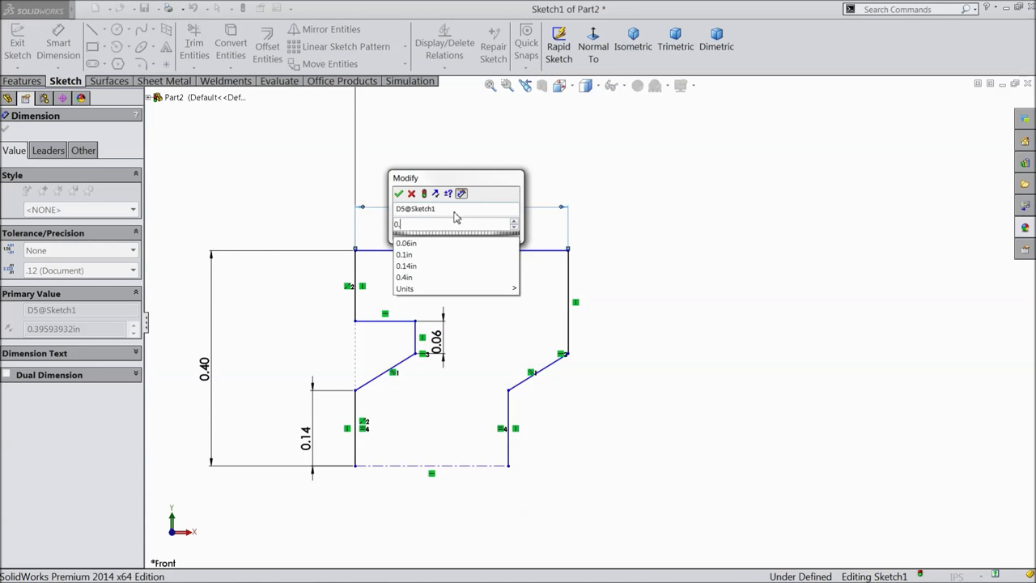
key("BackSpace")
key("BackSpace")
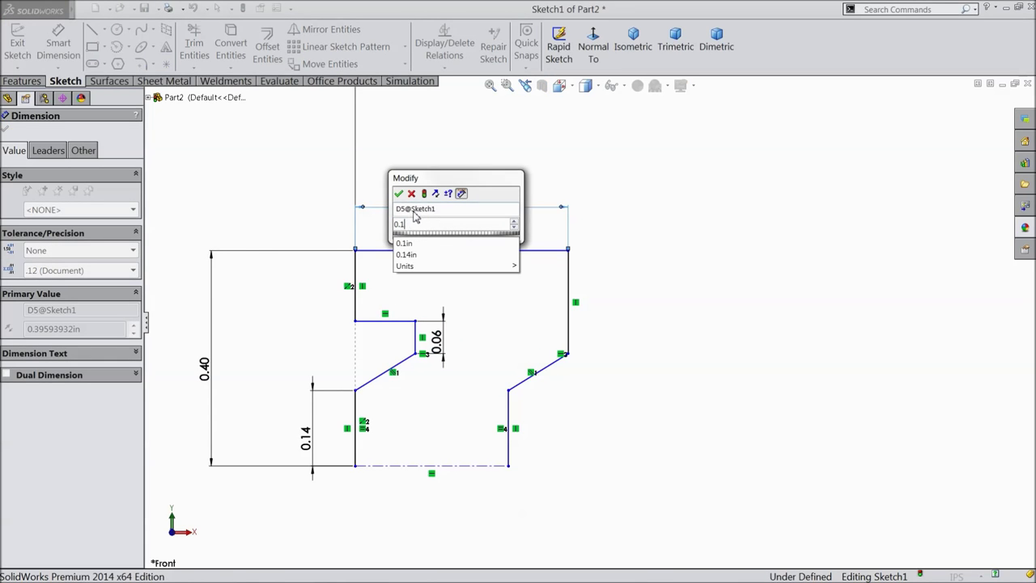
type("2")
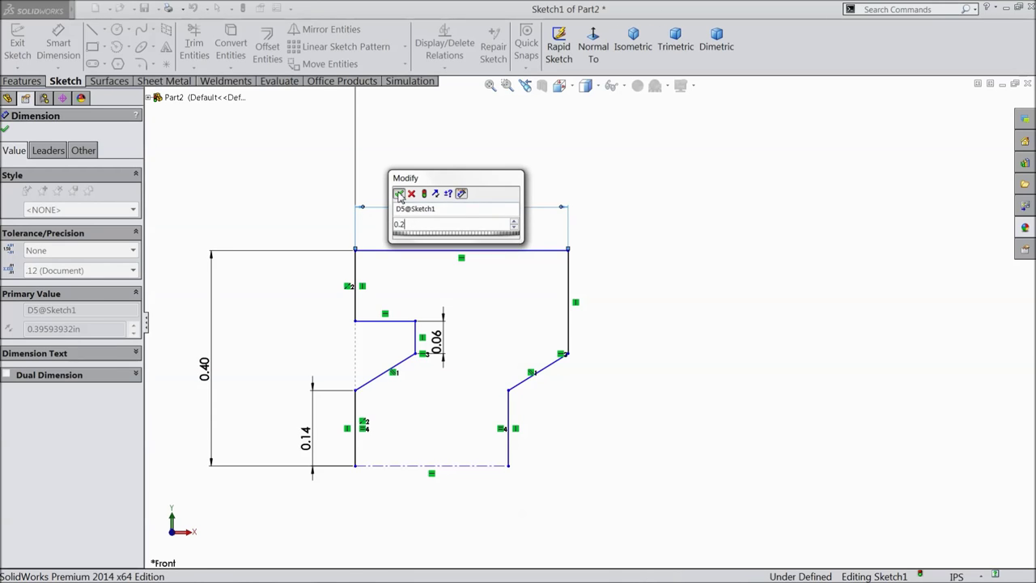
left_click(398, 193)
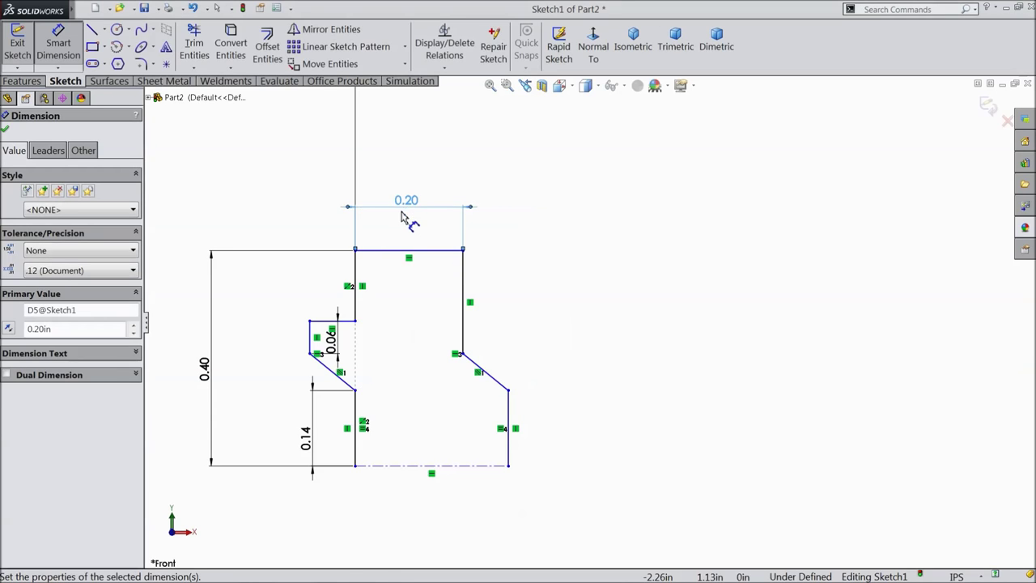
Move the flipped notch corner back to the inner side of the profile's outer vertical line.
left_click(5, 131)
mouse_move(310, 322)
left_mouse_down()
mouse_move(405, 345)
mouse_move(391, 344)
left_mouse_up()
scroll(393, 404, "up", 4)
scroll(463, 423, "down", 5)
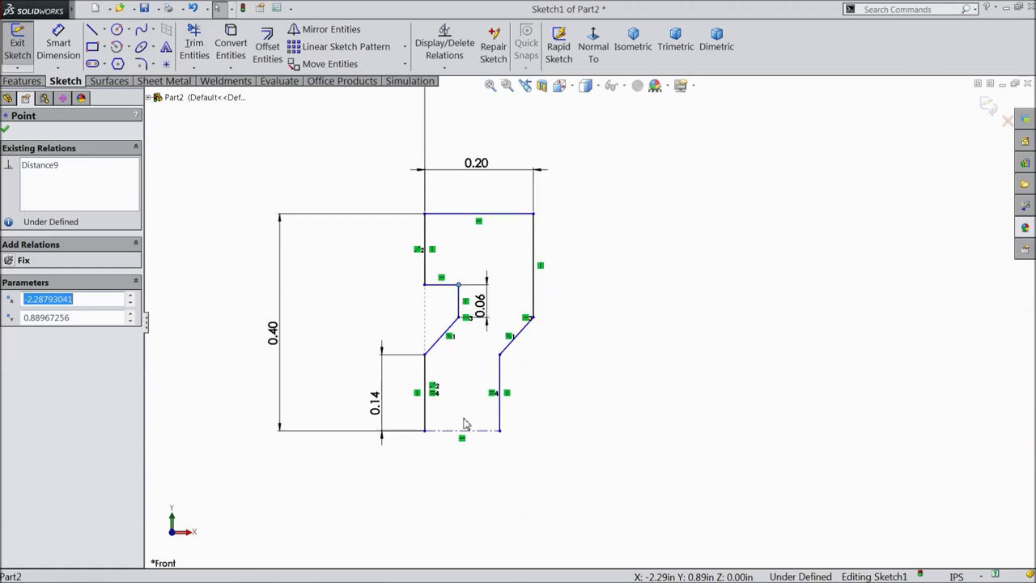
Dimension the horizontal distance between the notch's short vertical line and the opposite lower vertical line as 0.1 in.
left_click(59, 42)
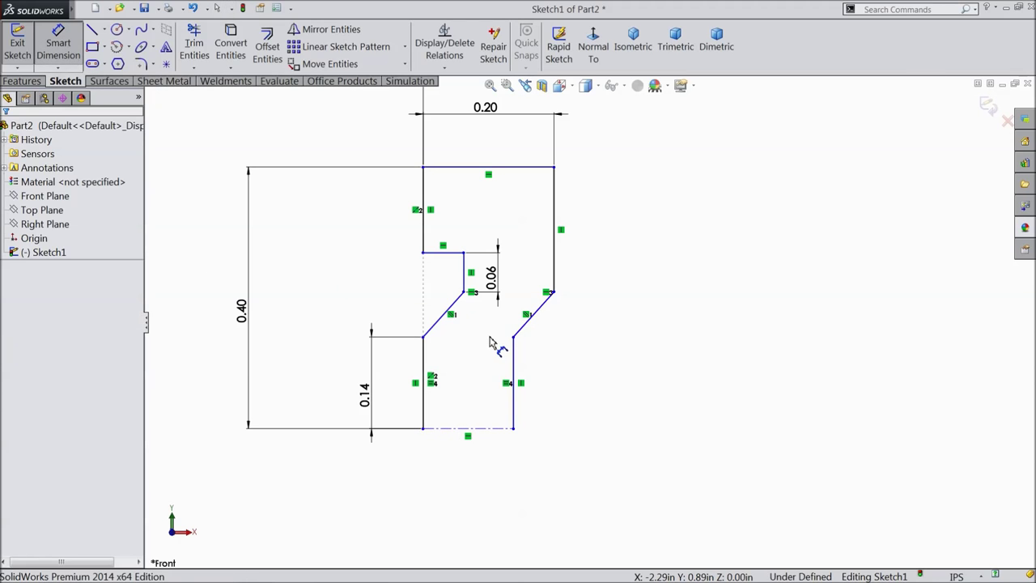
scroll(492, 347, "down", 2)
left_click(535, 359)
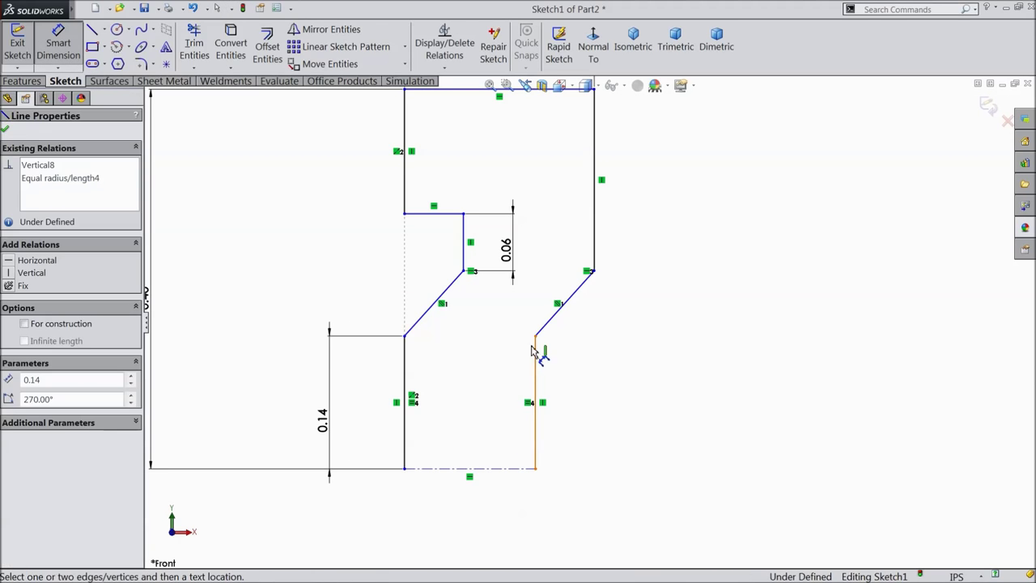
left_click(463, 235)
left_click(509, 158)
type("0.1")
left_click(449, 143)
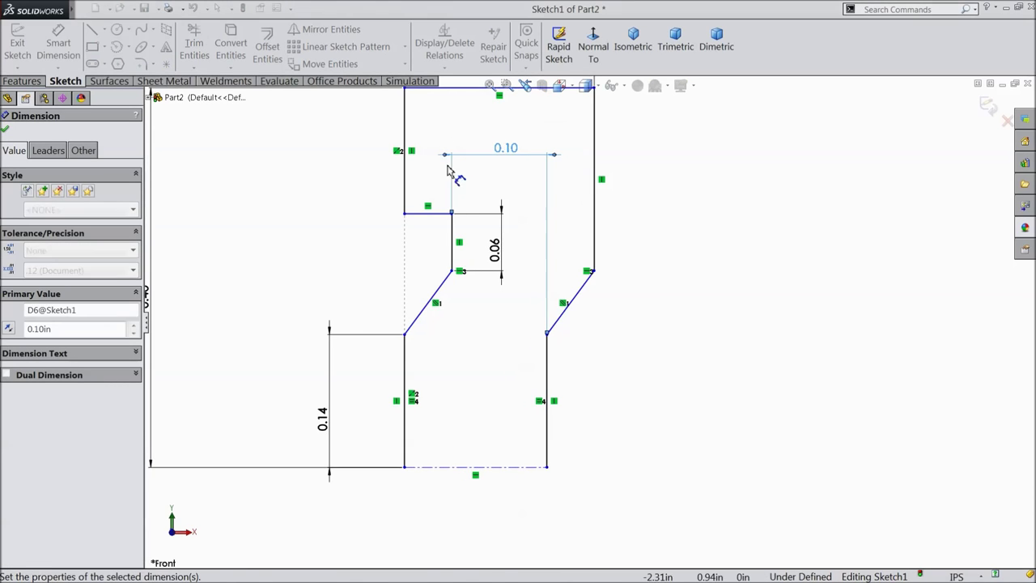
Dimension the upper outer vertical line above the notch as 0.12 in and finish dimensioning.
key("z")
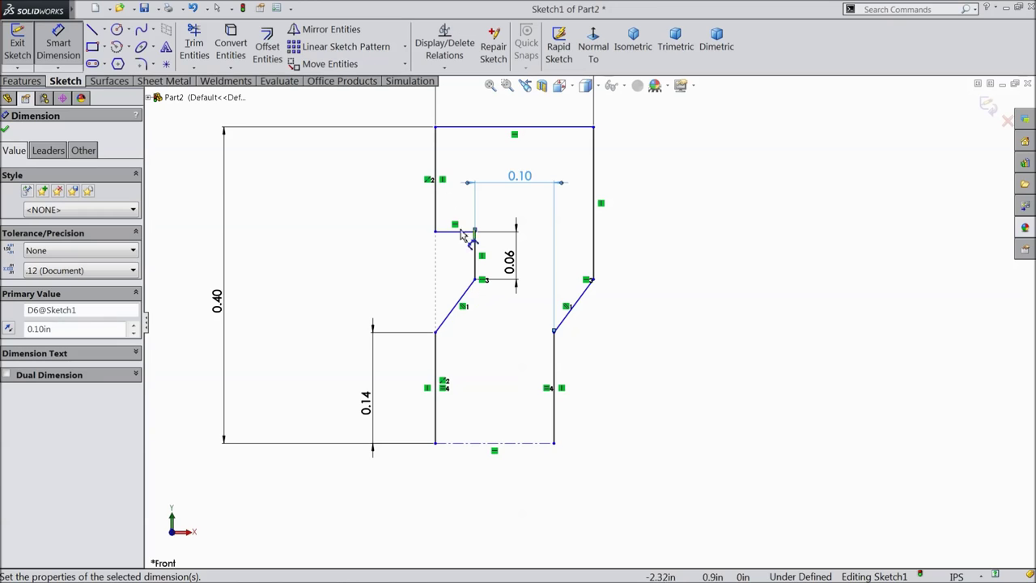
left_click(435, 177)
left_click(395, 187)
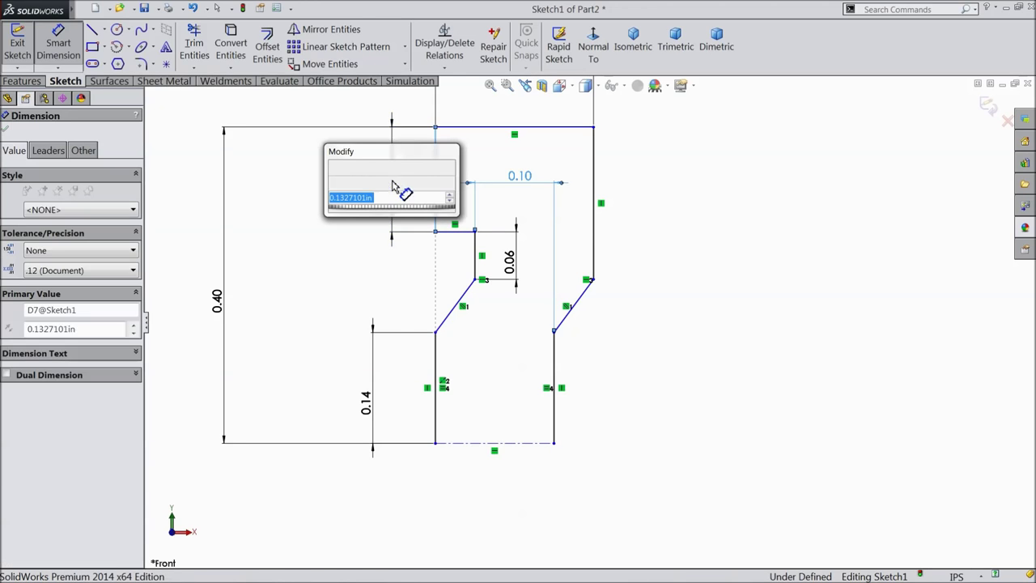
type("0.12")
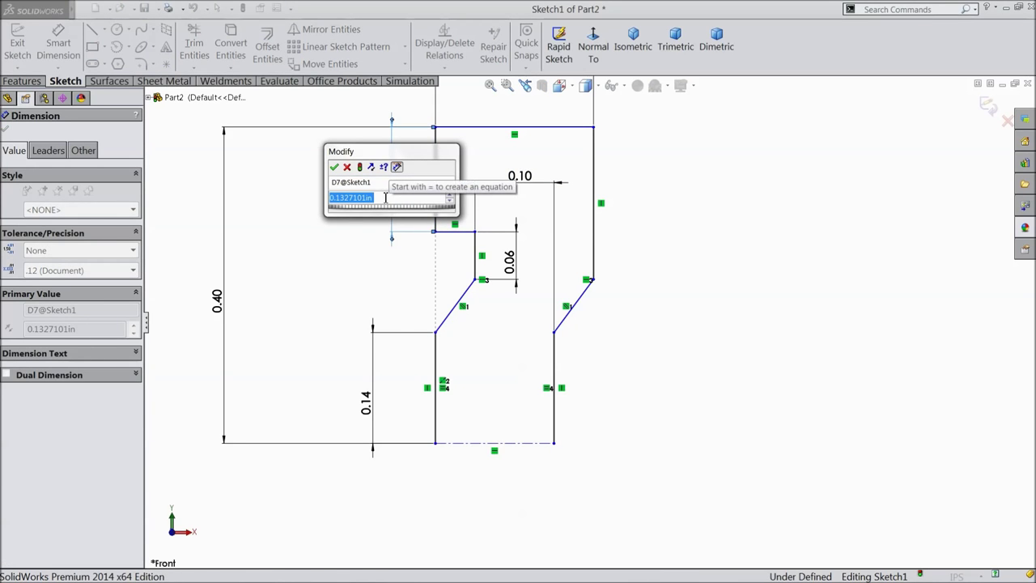
left_click(335, 168)
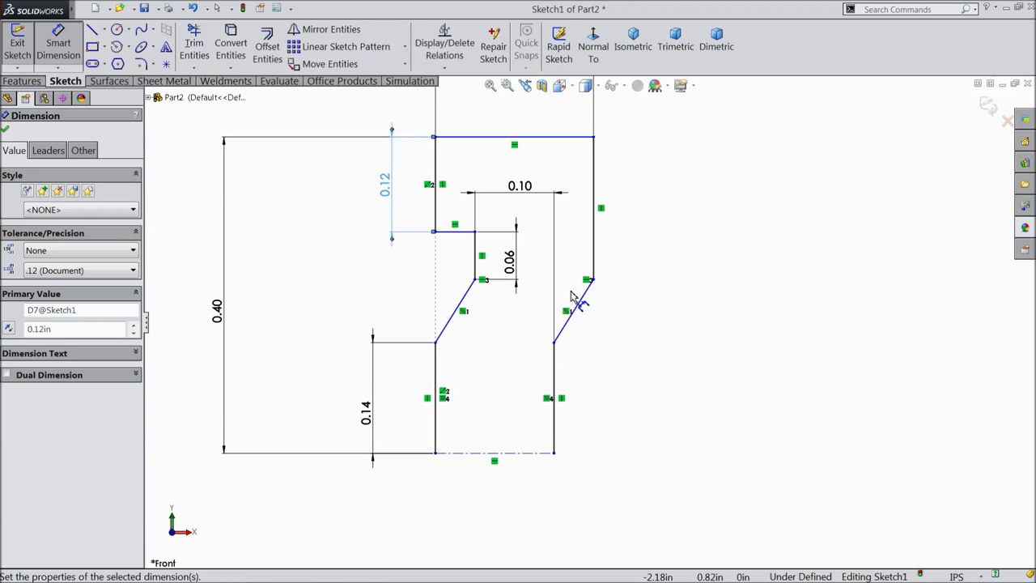
scroll(579, 312, "up", 1)
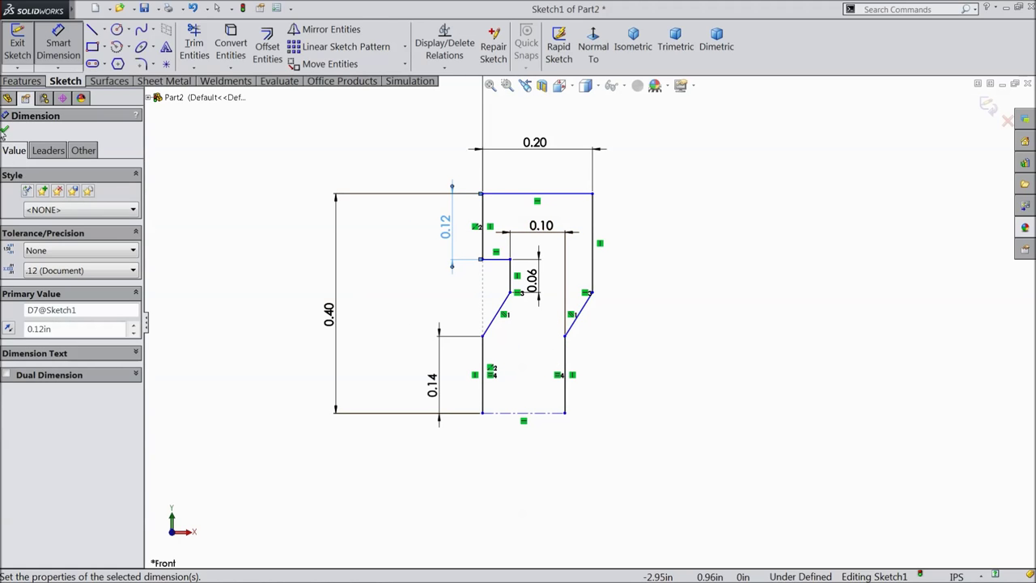
left_click(7, 131)
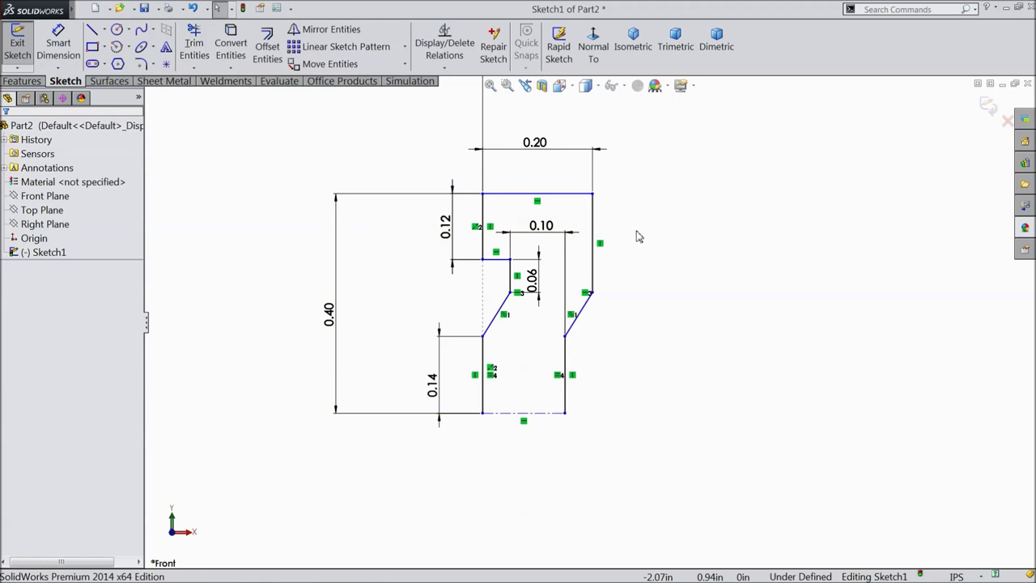
Mirror the whole stepped profile about its short horizontal centerline, keeping the original.
key("z")
mouse_move(651, 167)
left_mouse_down()
mouse_move(625, 225)
mouse_move(453, 390)
left_mouse_up()
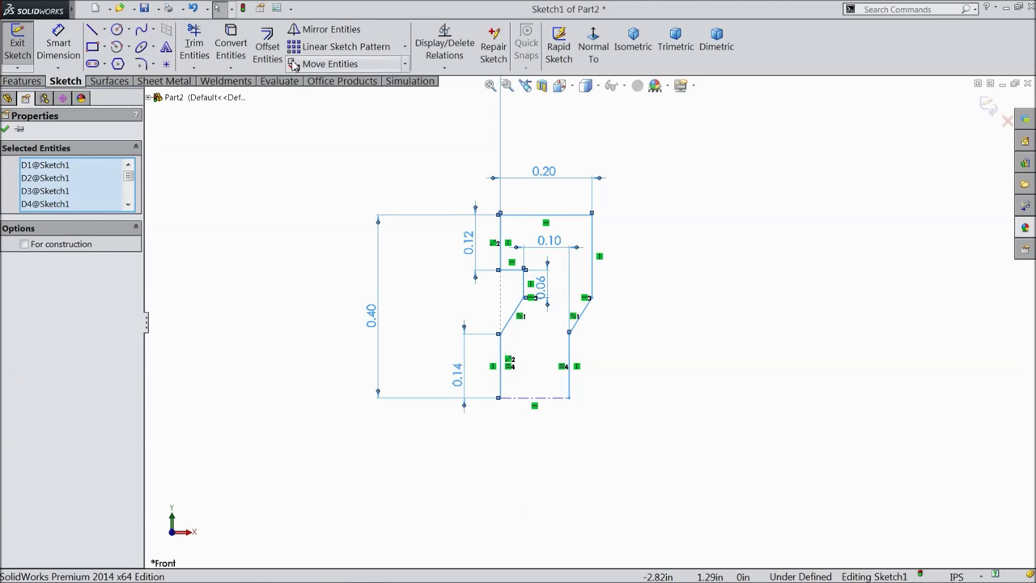
left_click(326, 30)
left_click(99, 315)
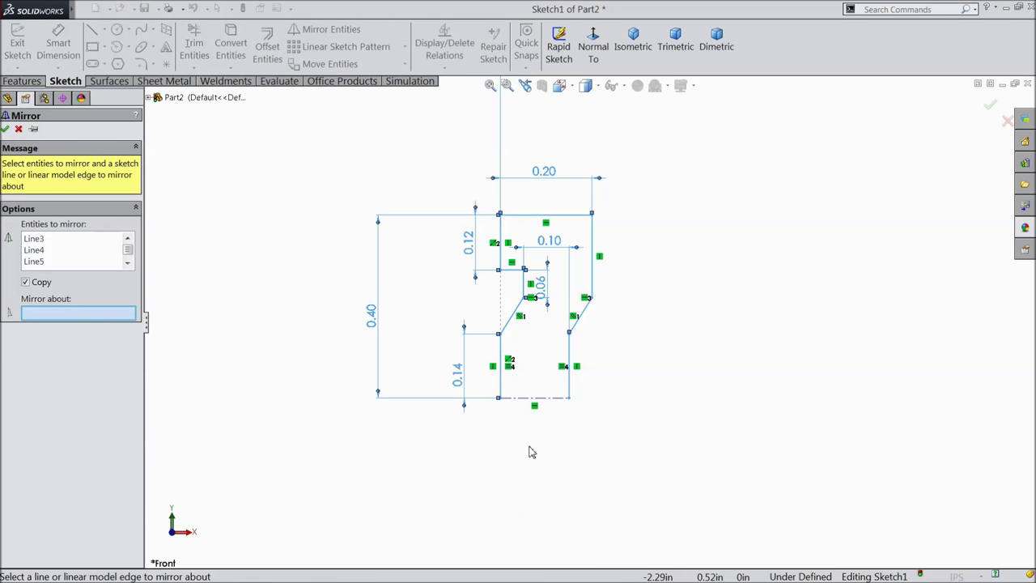
left_click(531, 398)
scroll(539, 426, "up", 3)
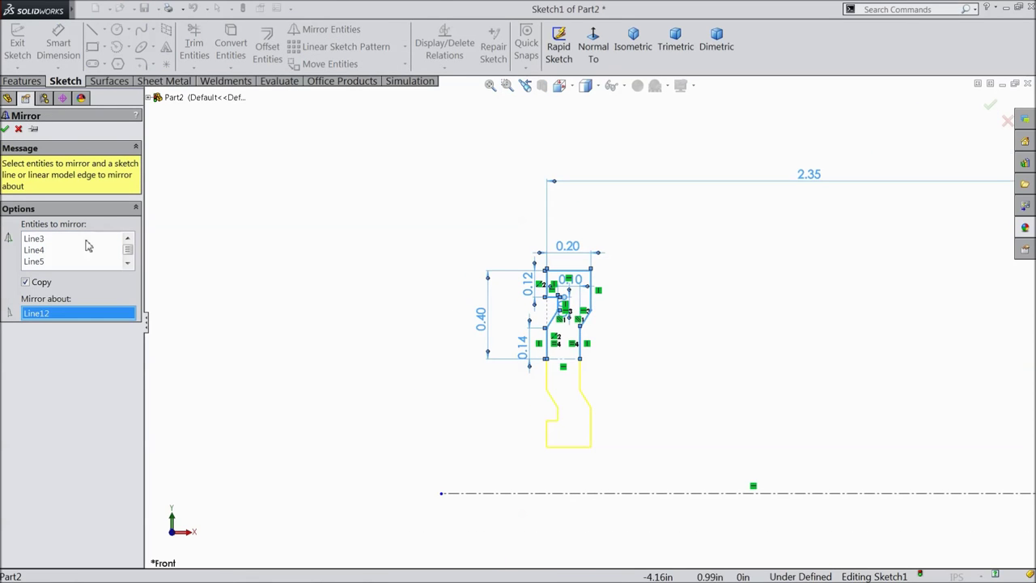
left_click(5, 129)
Make the mirrored profile's bottom edge collinear with the long horizontal centerline.
scroll(679, 488, "down", 2)
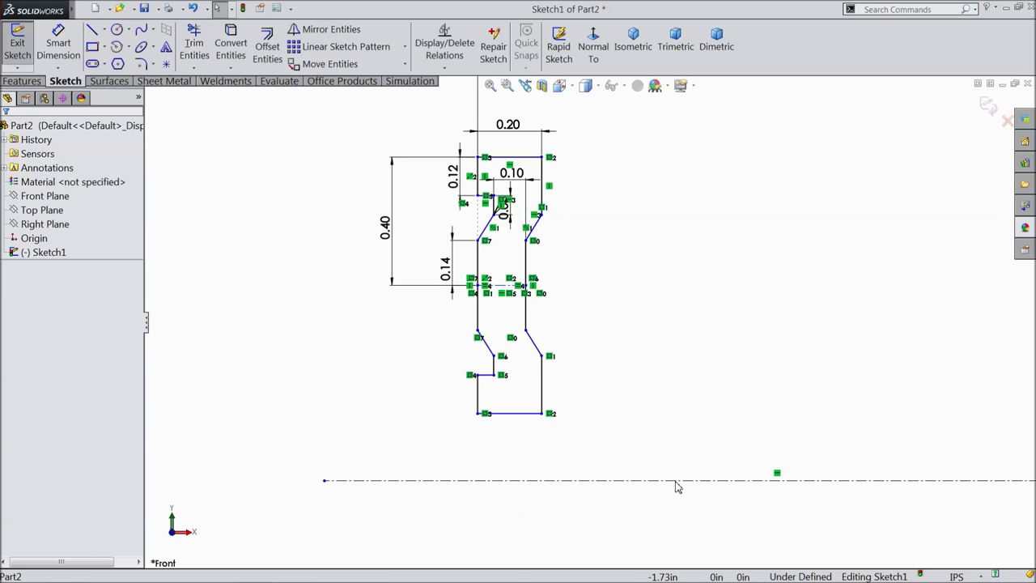
scroll(633, 481, "up", 2)
left_click(537, 386)
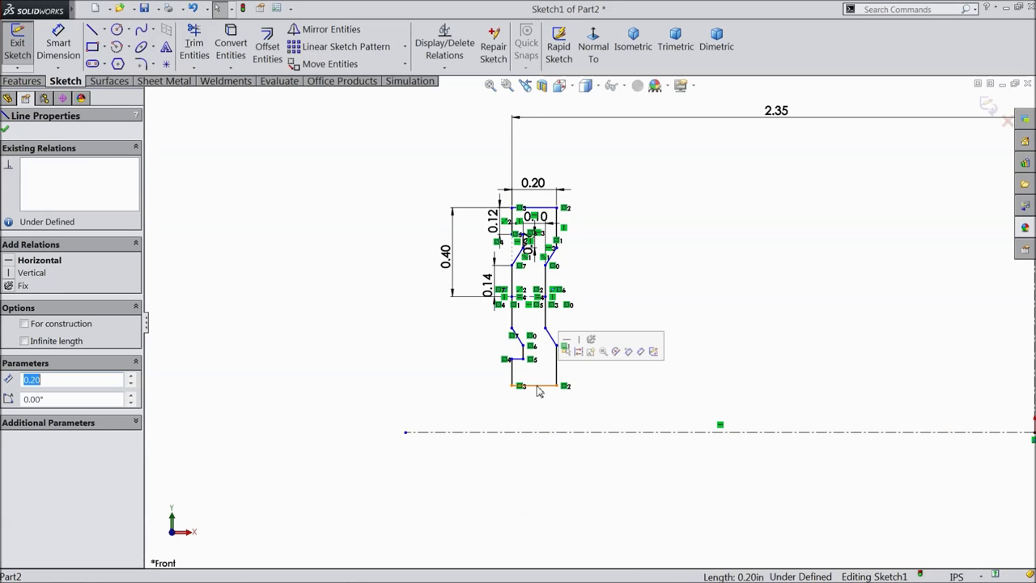
left_click(551, 437, "ctrl")
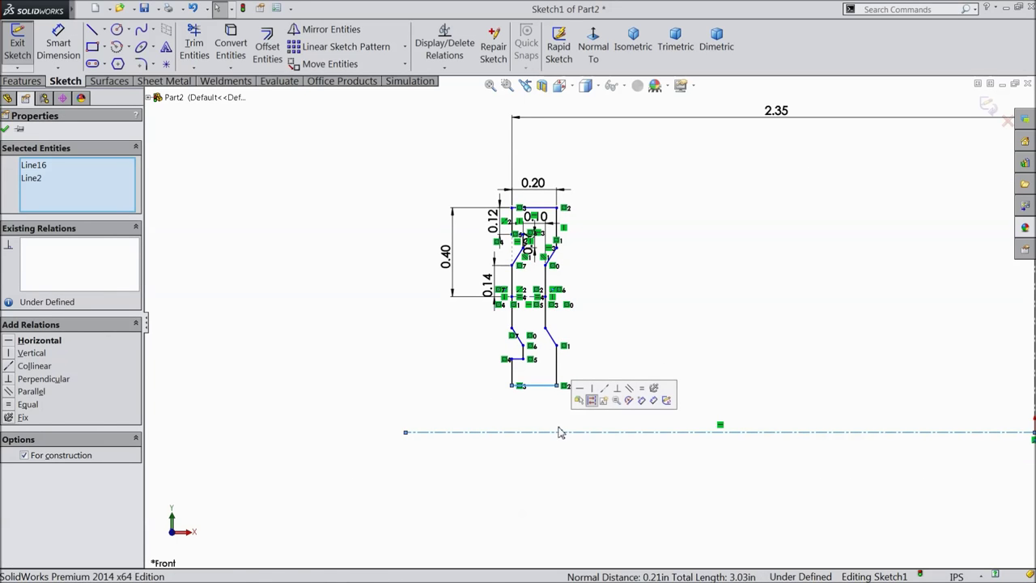
left_click(604, 392)
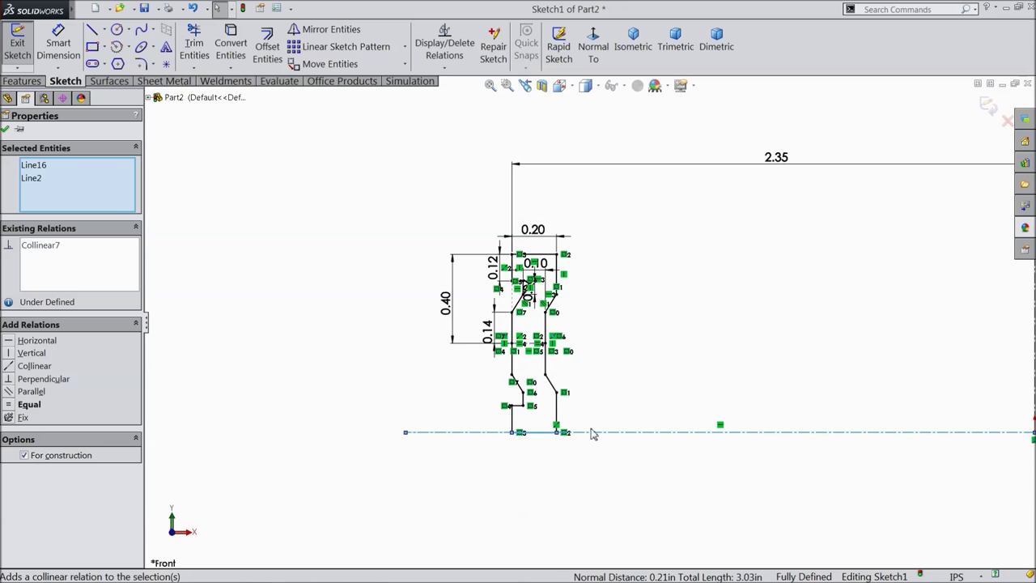
left_click(6, 129)
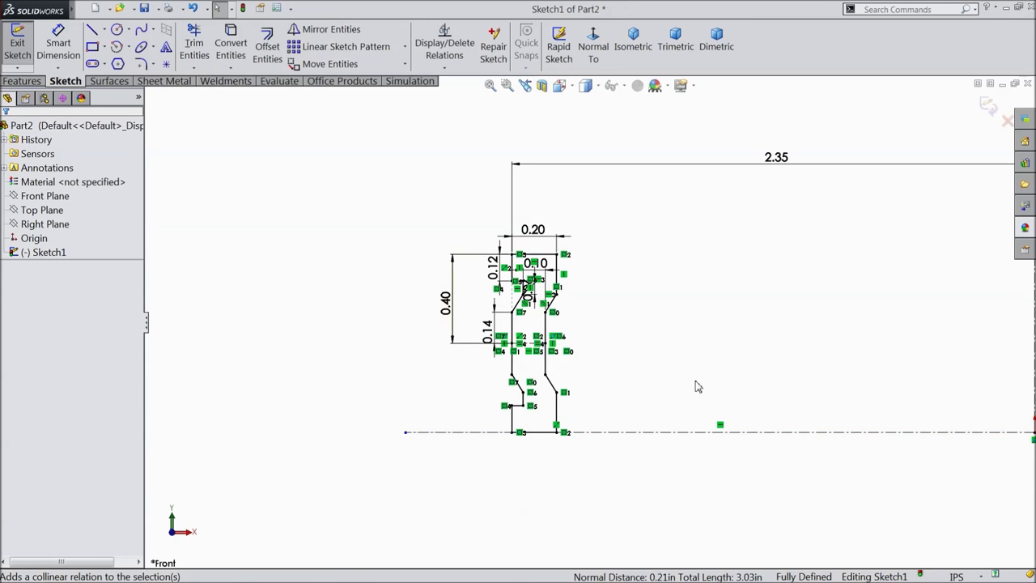
Set up a 0.02 in sketch fillet and select the profile's two upper outer corners.
key("f")
scroll(487, 296, "down", 4)
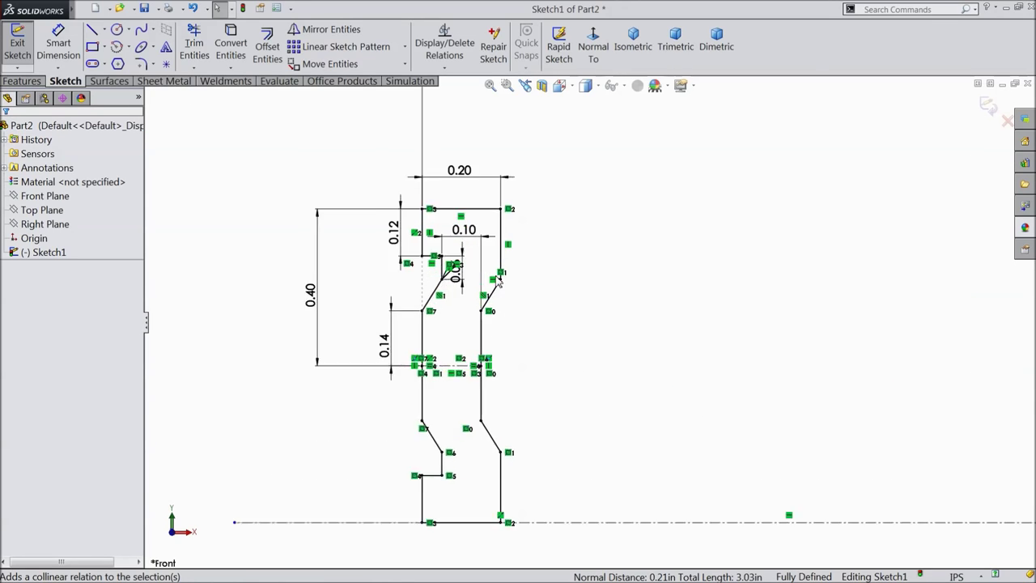
left_click(142, 65)
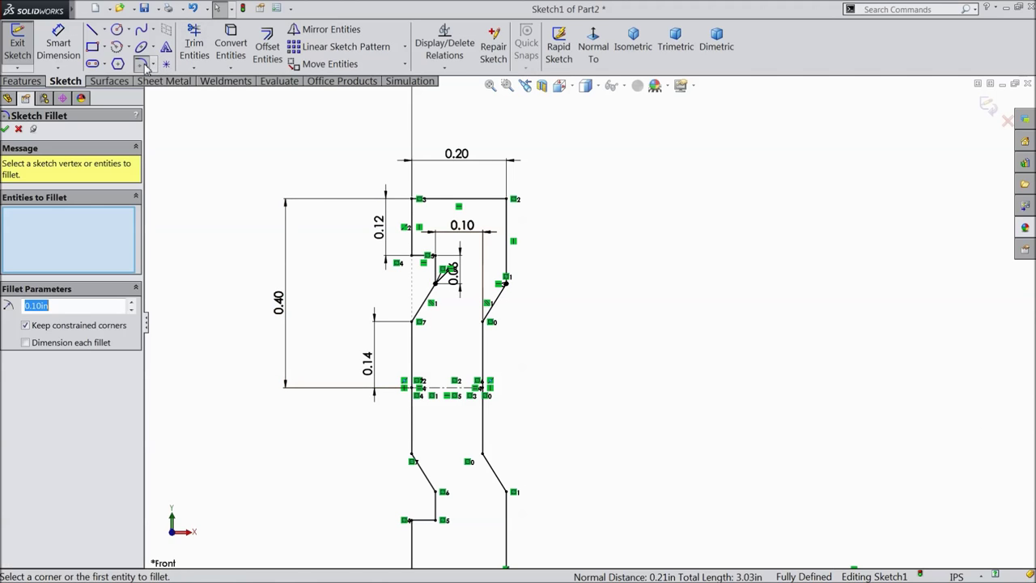
type("0.02")
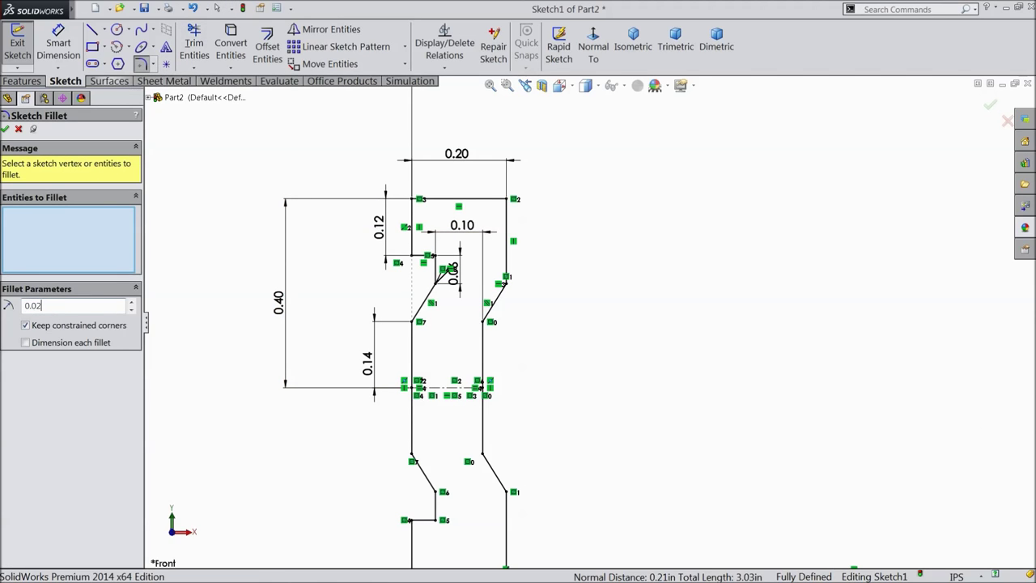
scroll(430, 231, "down", 4)
scroll(359, 203, "up", 3)
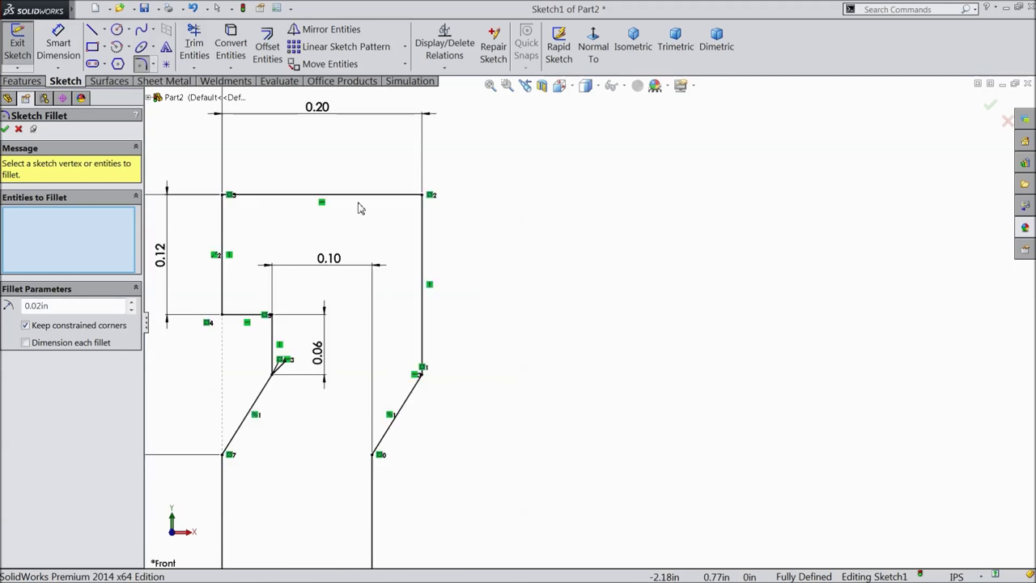
scroll(338, 221, "down", 3)
left_click(289, 249)
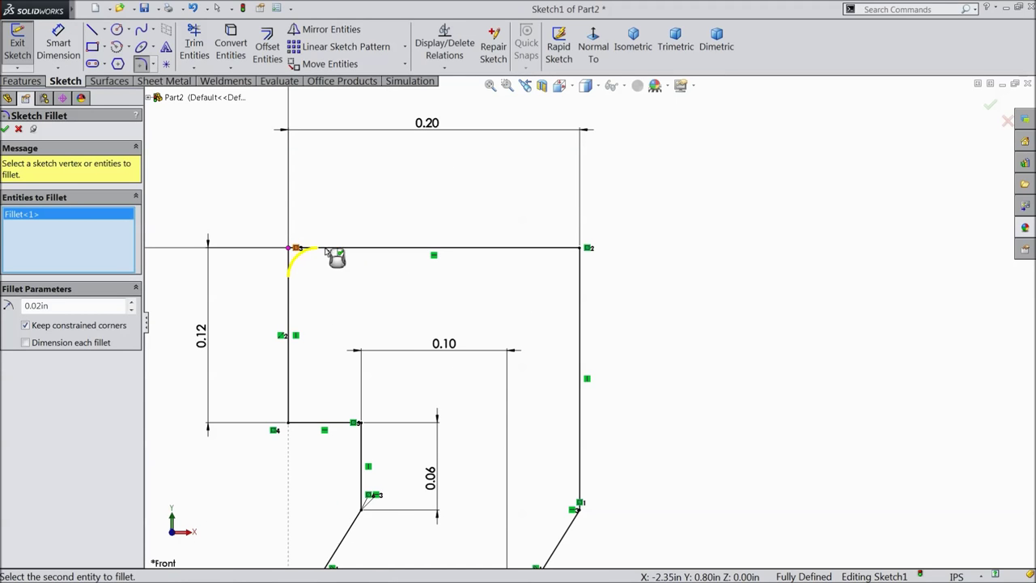
left_click(588, 248)
Add the profile's two bottom corners to the 0.02 in sketch fillet and apply it.
scroll(589, 316, "up", 6)
scroll(581, 516, "down", 1)
scroll(581, 515, "down", 2)
left_click(600, 510)
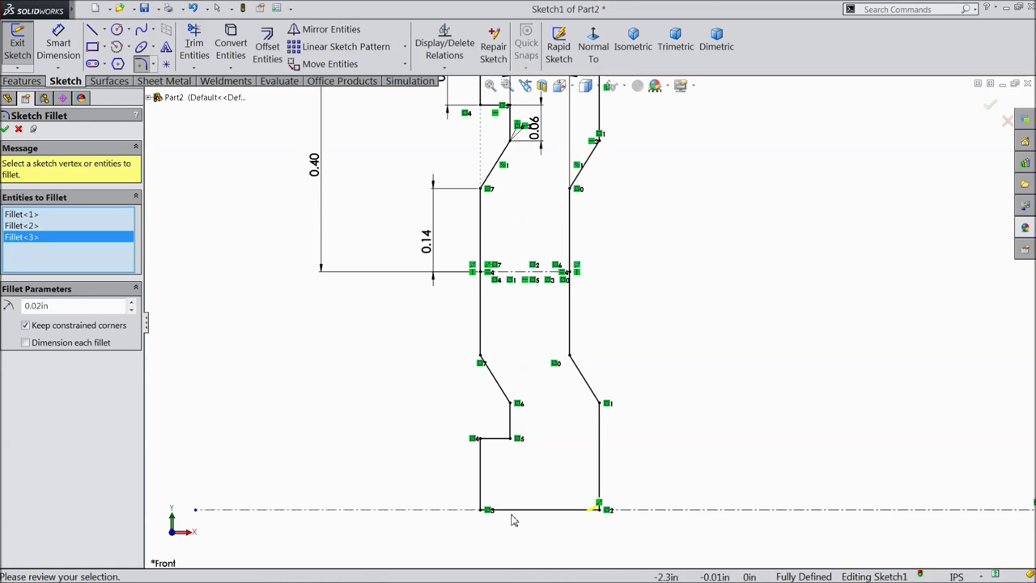
left_click(483, 508)
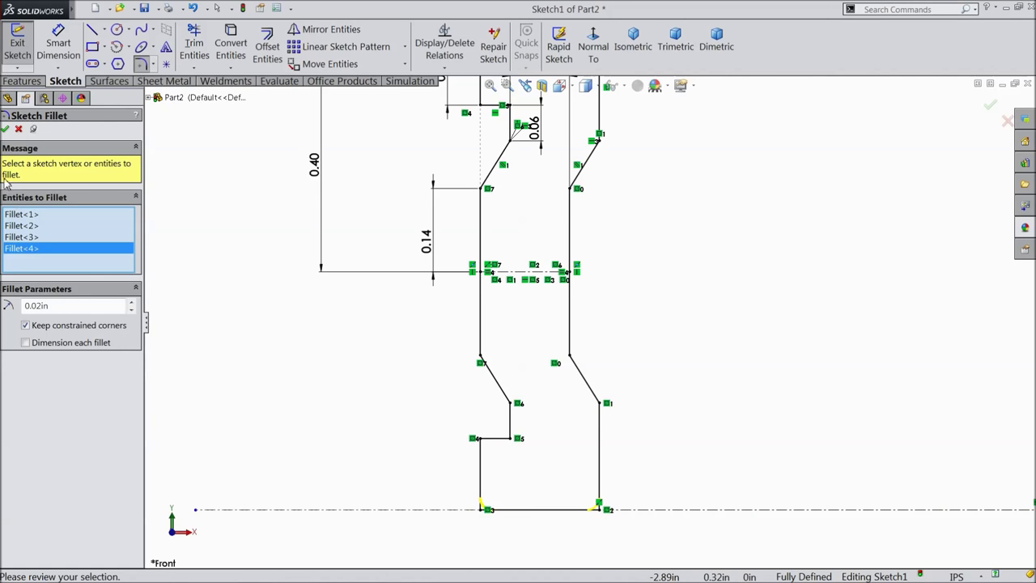
left_click(7, 131)
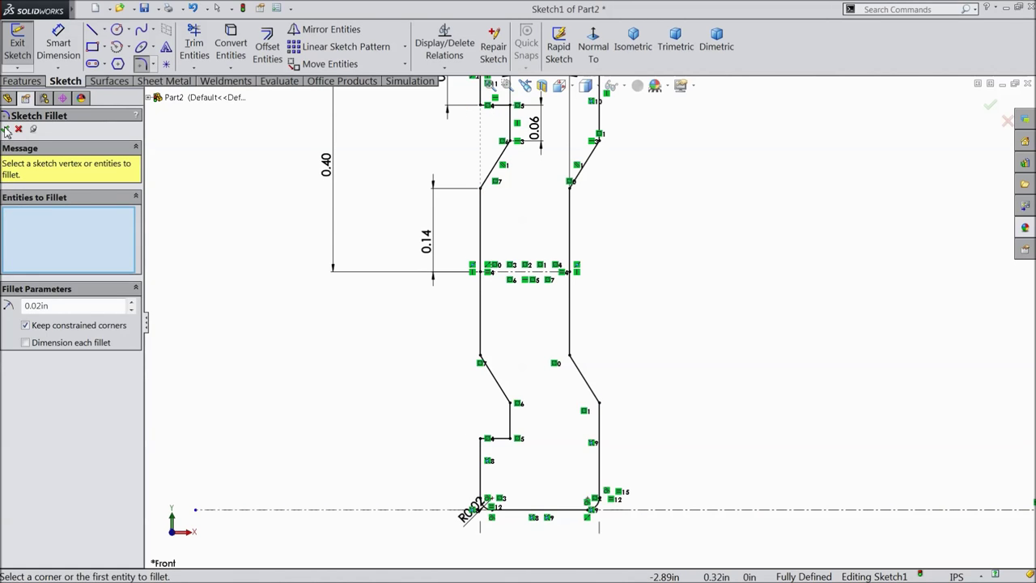
left_click(7, 131)
Revolve the filleted profile 360 degrees about the vertical centerline through the origin.
key("z")
key("z")
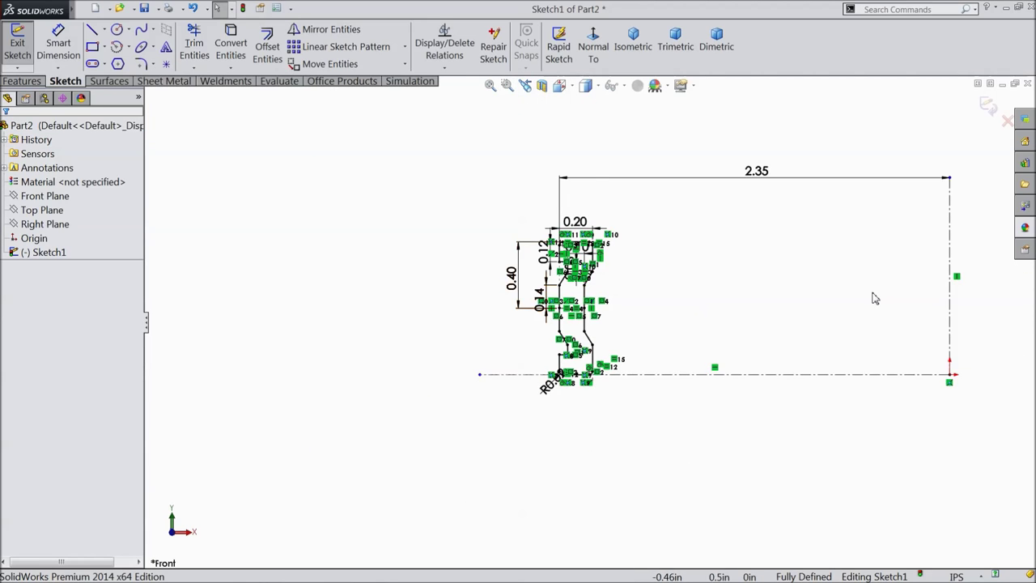
scroll(870, 300, "down", 1)
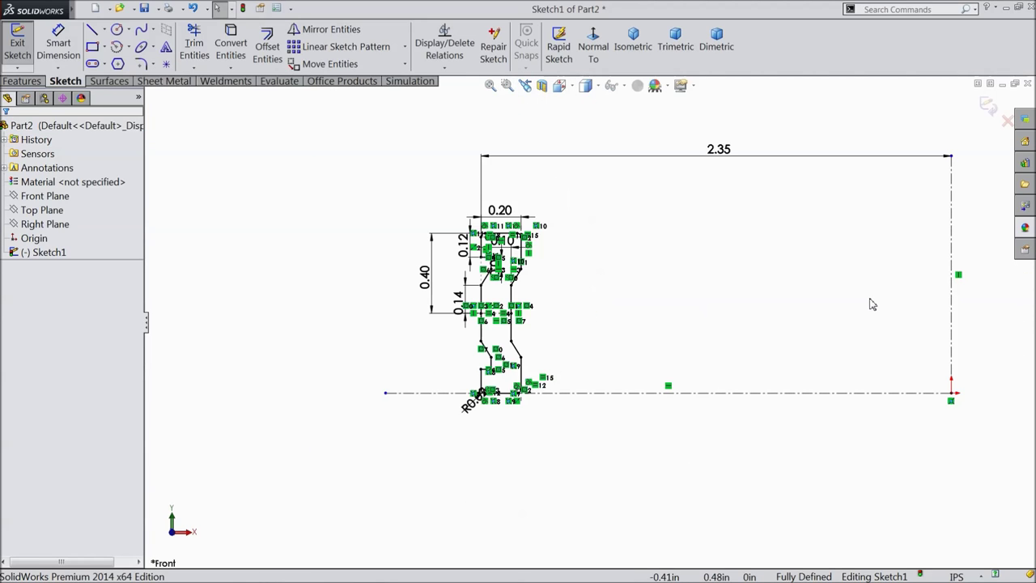
left_click(22, 81)
left_click(72, 49)
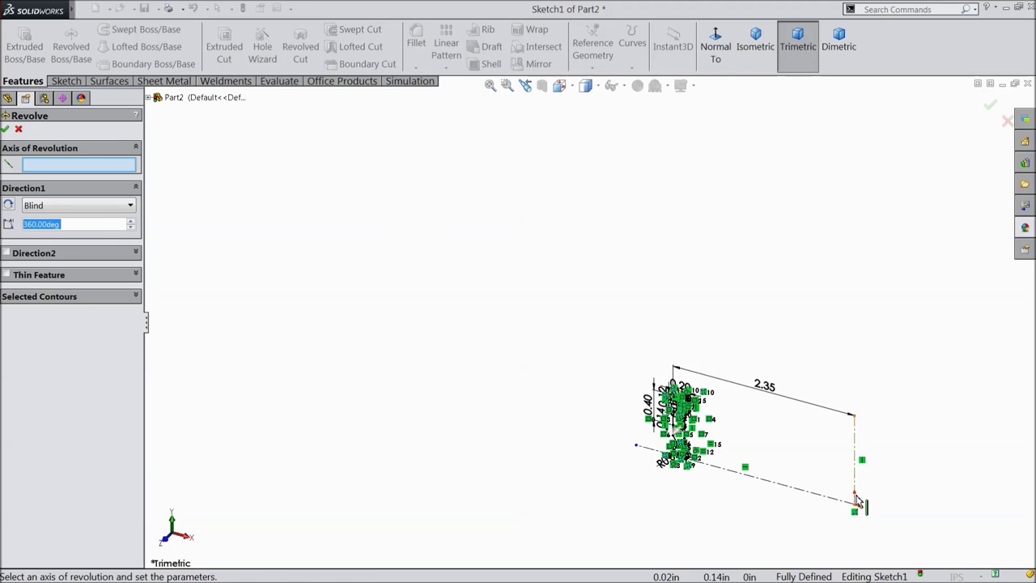
left_click(782, 402)
scroll(715, 384, "up", 3)
scroll(698, 363, "down", 3)
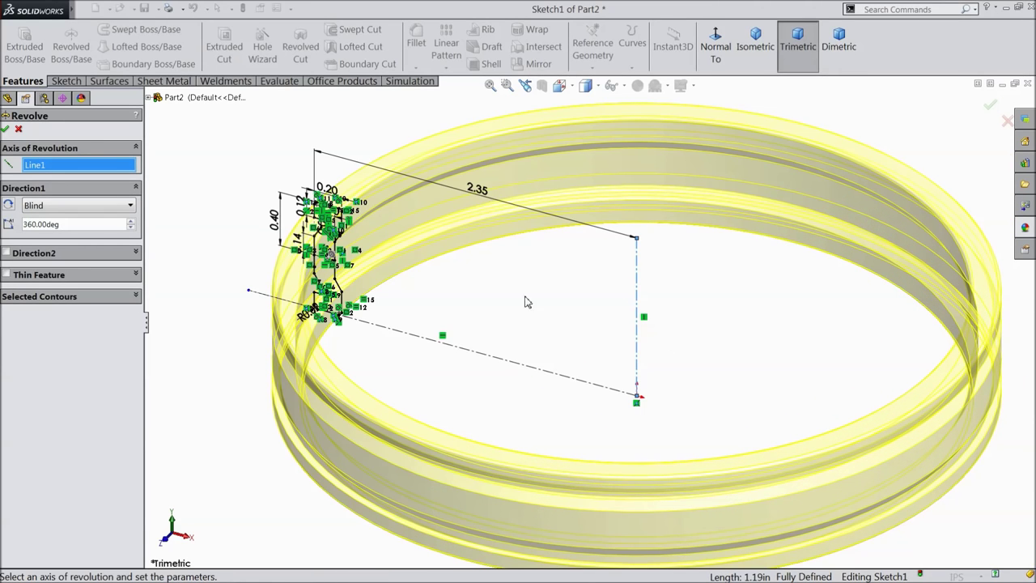
left_click(4, 128)
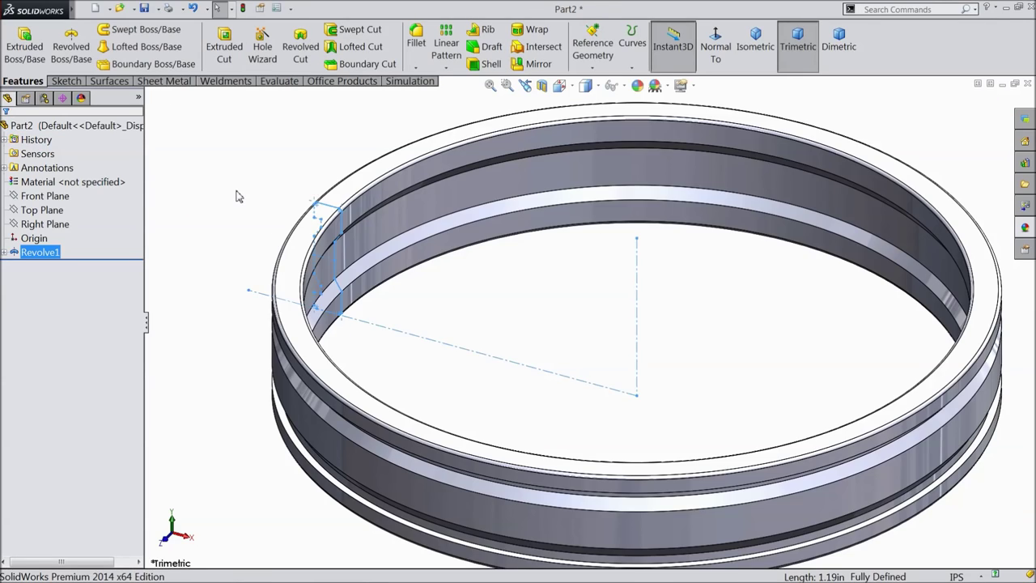
Start a sketch on the Top Plane and draw a horizontal centerline about 2.35 in long from the origin to the ring's outer edge.
middle_click_drag(235, 198, 261, 190)
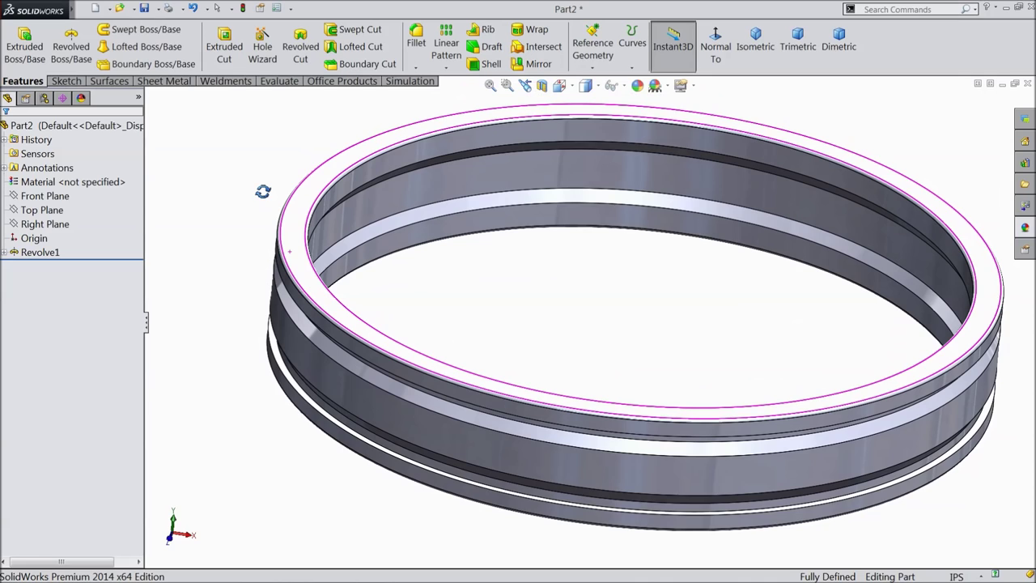
left_click(40, 210)
left_click(43, 198)
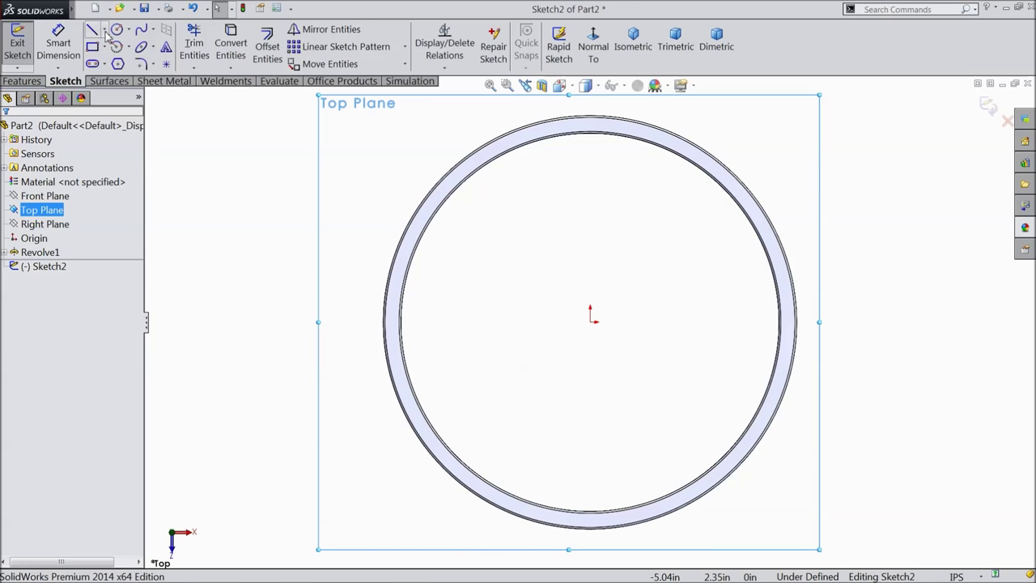
left_click(103, 30)
left_click(122, 65)
scroll(393, 315, "down", 3)
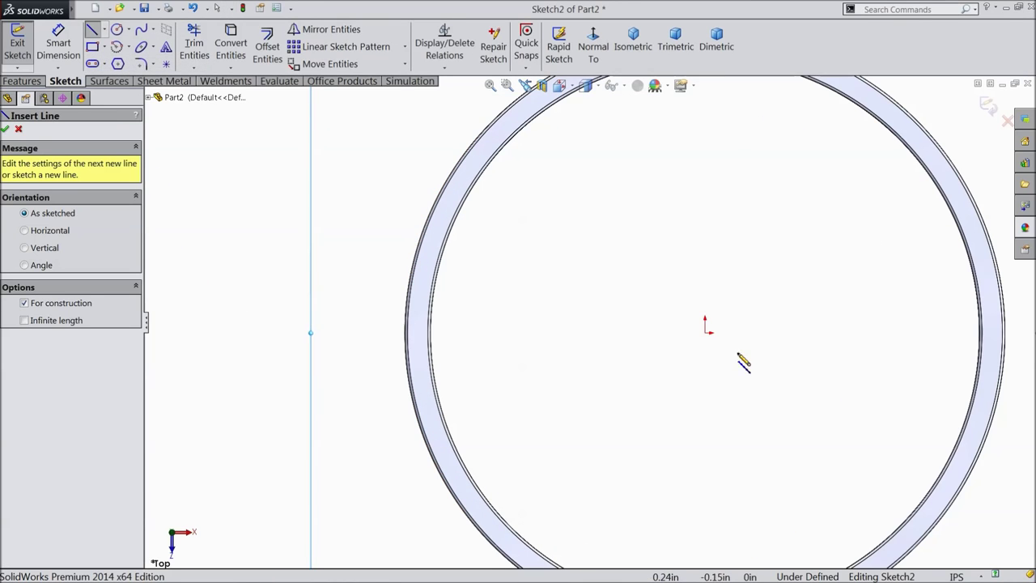
mouse_move(706, 332)
left_mouse_down()
mouse_move(414, 343)
mouse_move(405, 332)
left_mouse_up()
right_click(405, 333)
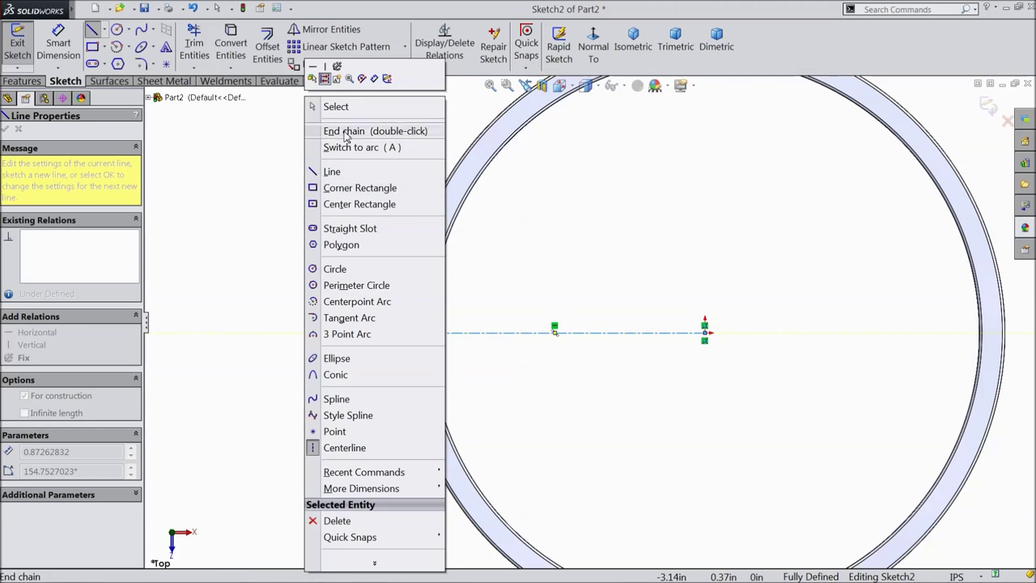
left_click(341, 107)
scroll(486, 351, "down", 3)
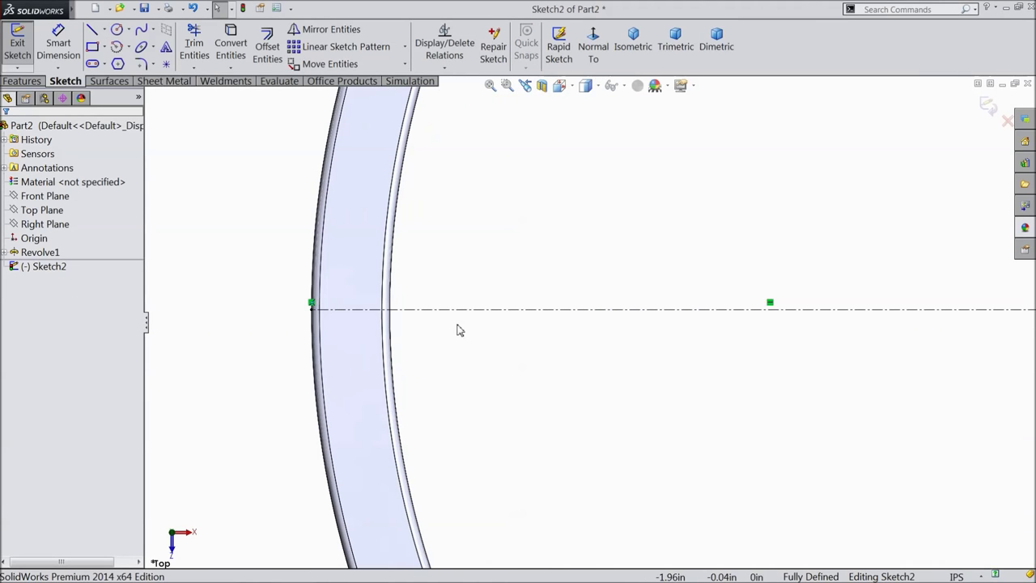
Sketch a vertical line about 0.49 in long just outside the ring, crossing the level of the horizontal centerline.
left_click(91, 31)
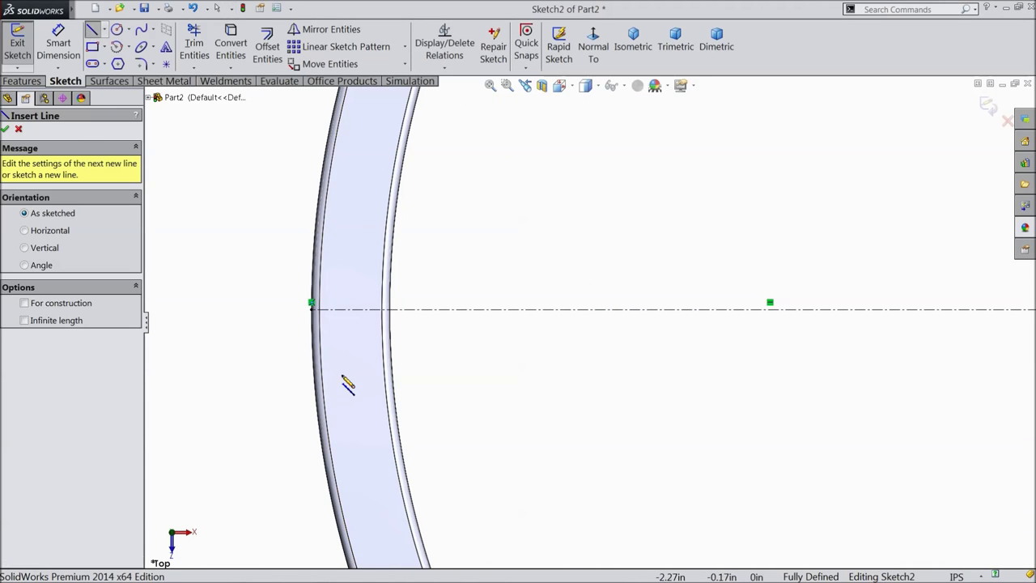
scroll(344, 376, "down", 1)
left_click(278, 198)
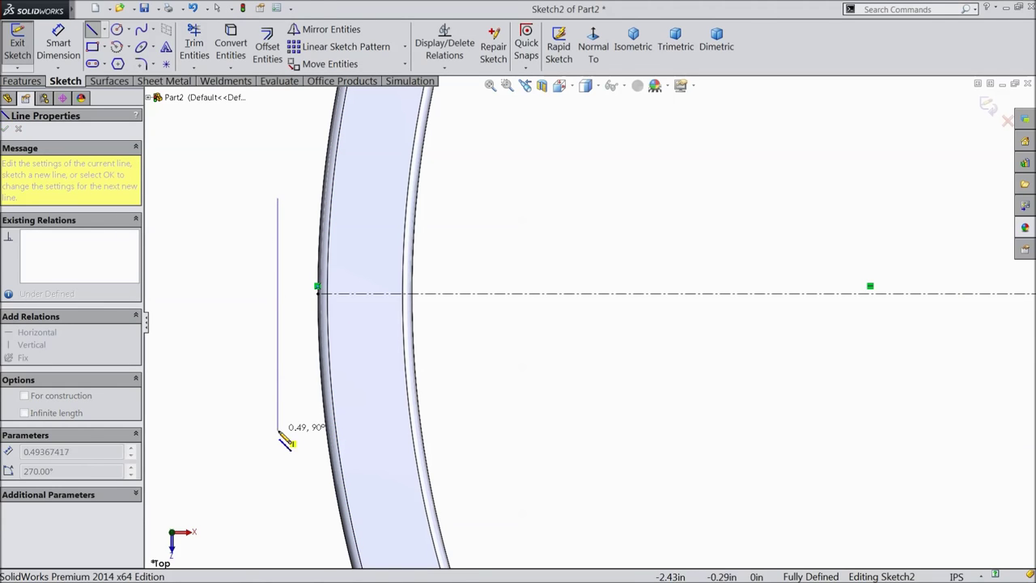
left_click(281, 429)
right_click(300, 389)
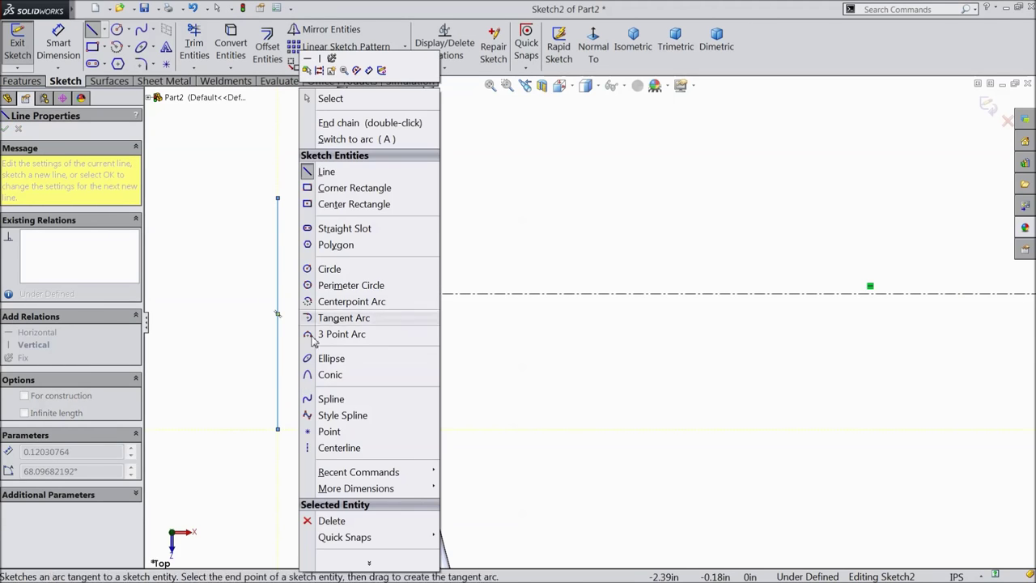
left_click(319, 101)
Sketch a shorter vertical line just inside the ring's inner edge, crossing the horizontal centerline.
left_click(91, 31)
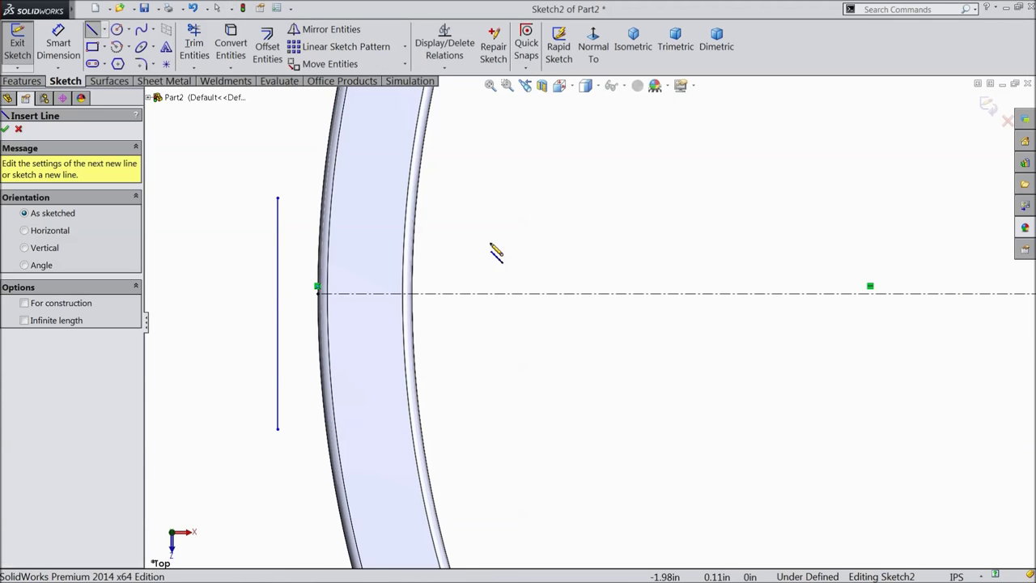
left_click(436, 228)
left_click(436, 402)
right_click(473, 358)
left_click(506, 99)
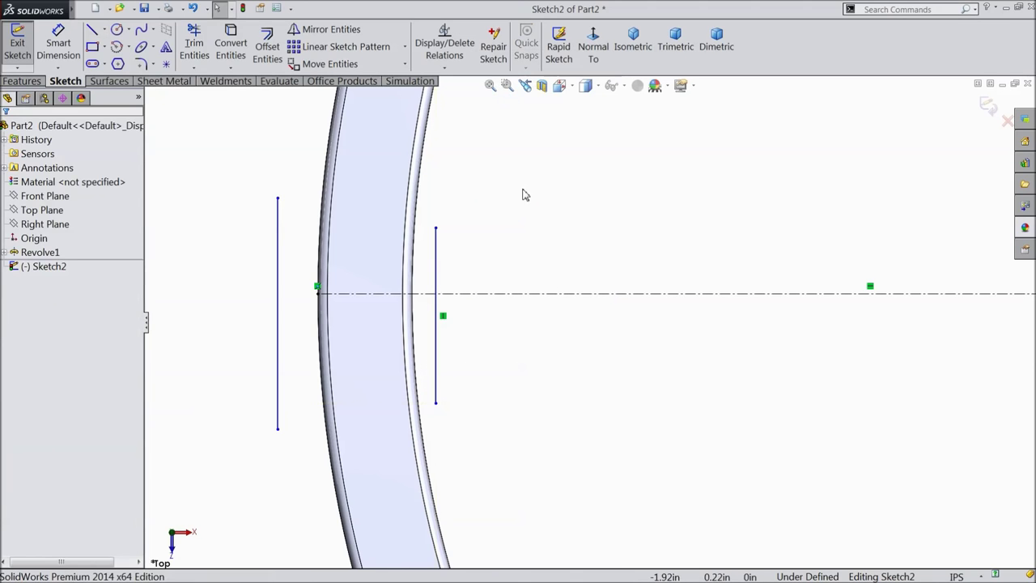
Place a sketch point at the midpoint of each of the two vertical lines.
left_click(166, 65)
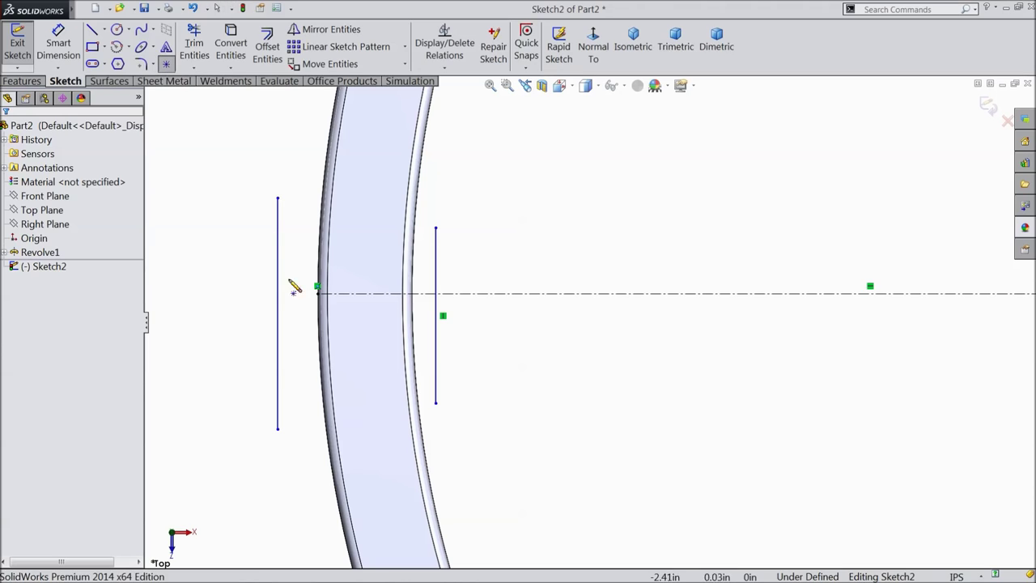
left_click(278, 314)
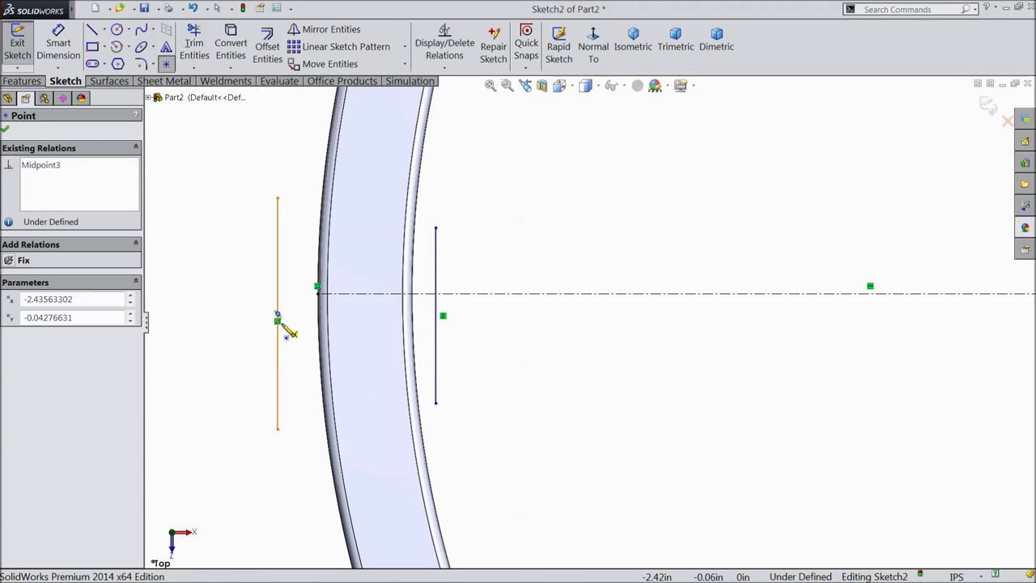
left_click(437, 315)
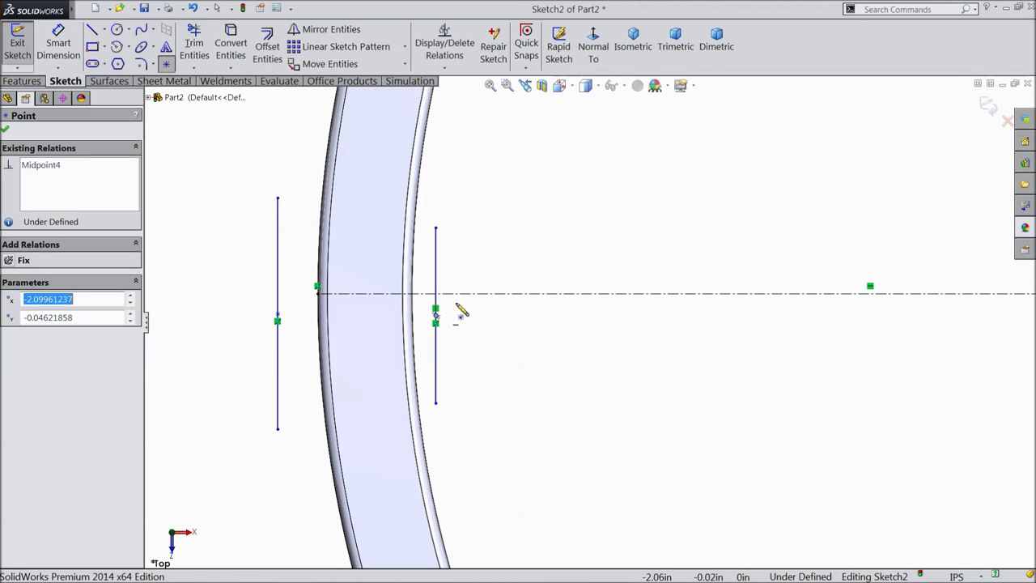
right_click(247, 127)
left_click(274, 131)
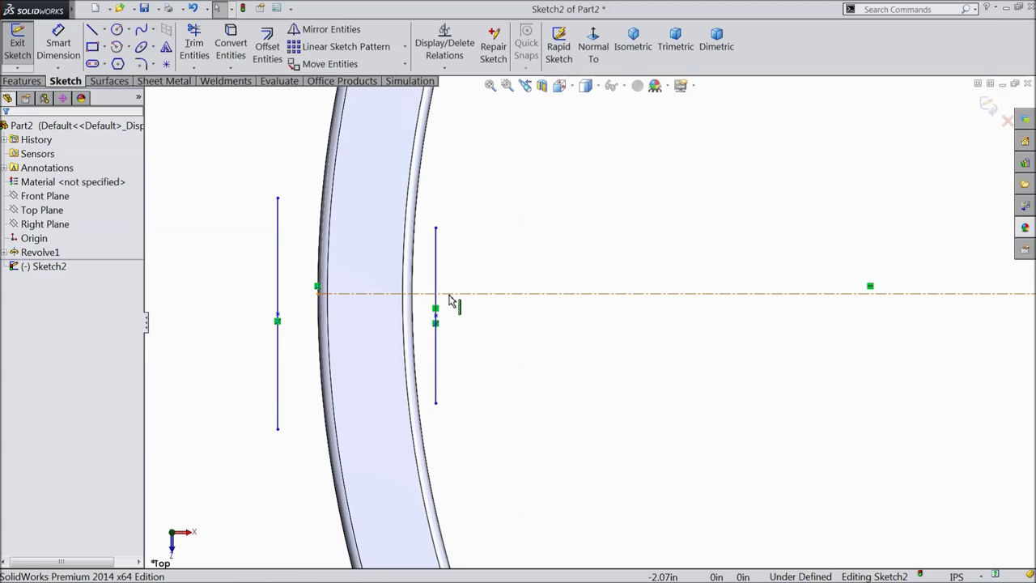
Make the inner vertical line's midpoint coincident with the horizontal centerline.
left_click(436, 320)
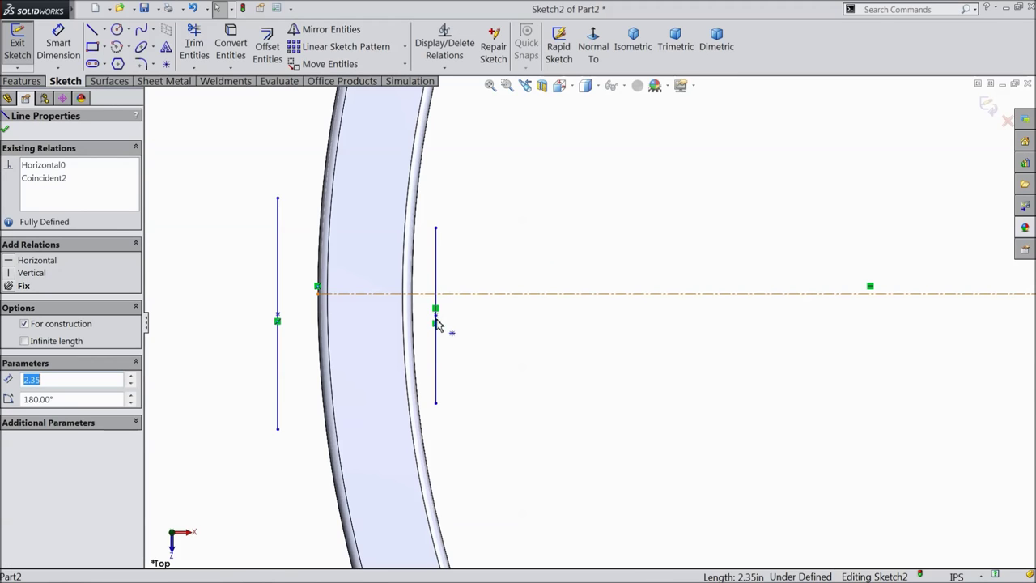
left_click(436, 323, "ctrl")
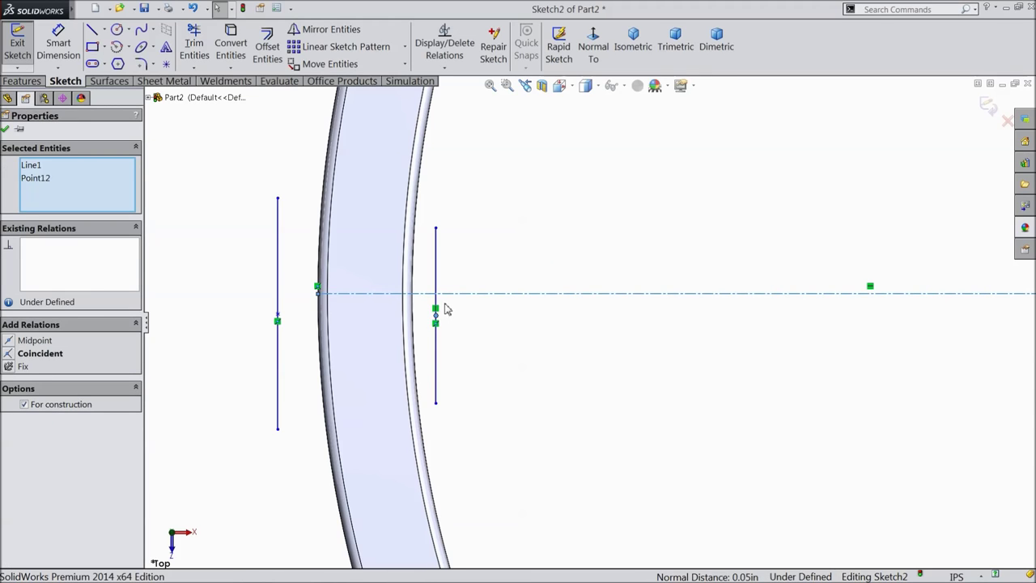
left_click(32, 354)
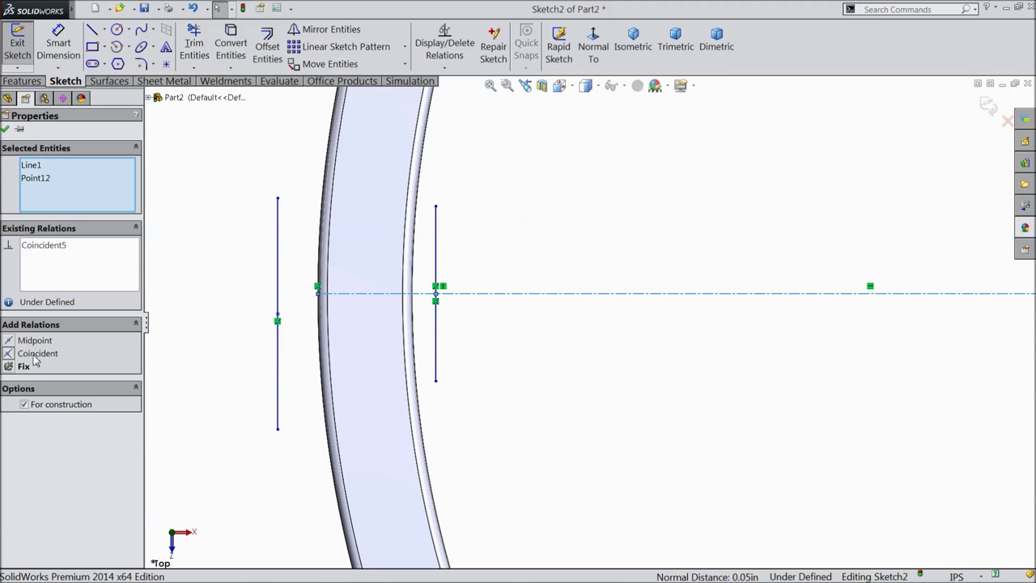
Make the outer vertical line's midpoint coincident with the horizontal centerline, undoing the midpoint relation tried first.
left_click(279, 317)
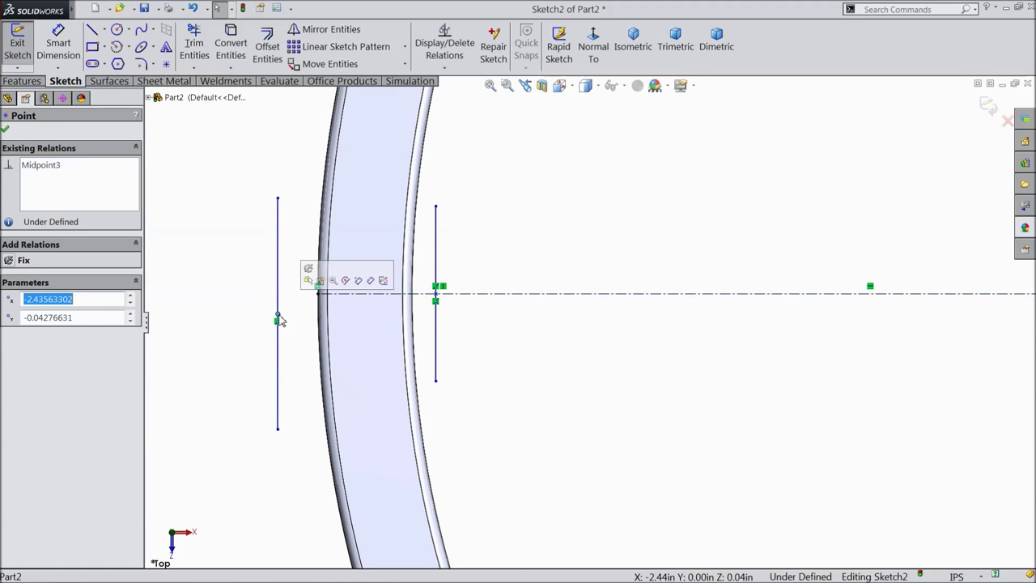
left_click(338, 295, "ctrl")
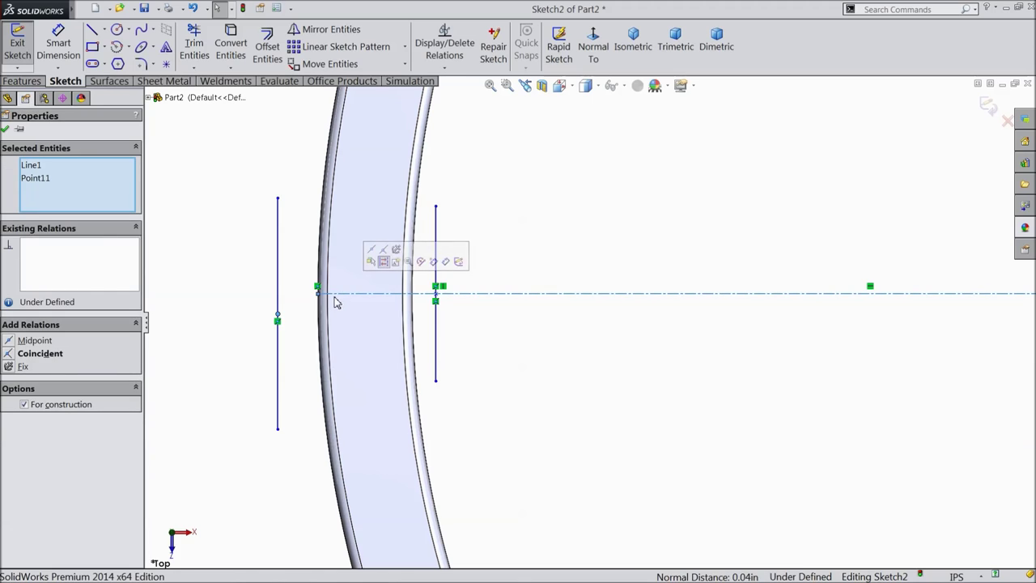
left_click(36, 341)
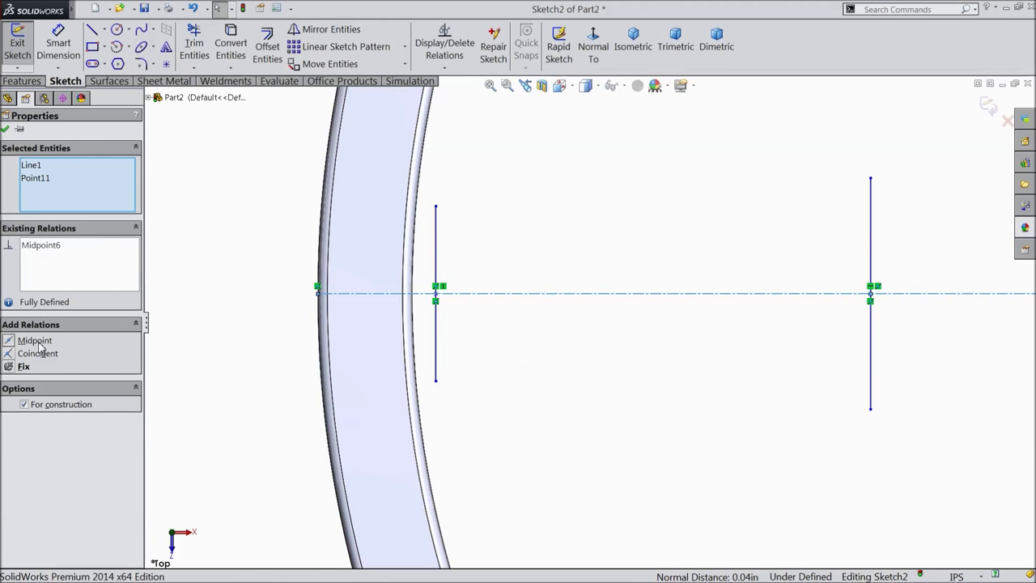
left_click(195, 10)
left_click(37, 354)
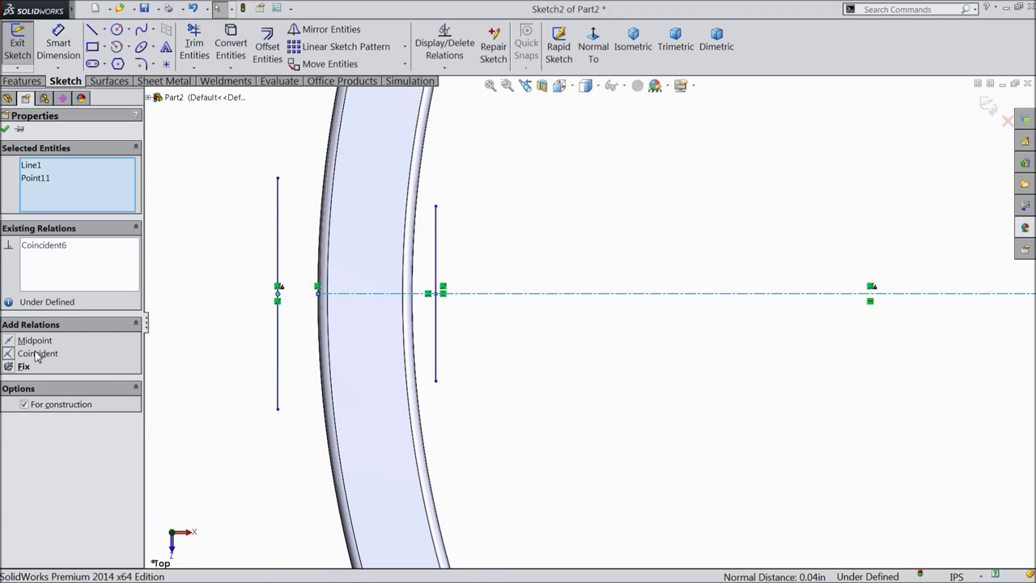
left_click(6, 131)
Sketch a vertical centerline about 0.42 in long upward from the origin.
left_click(58, 45)
scroll(486, 294, "up", 4)
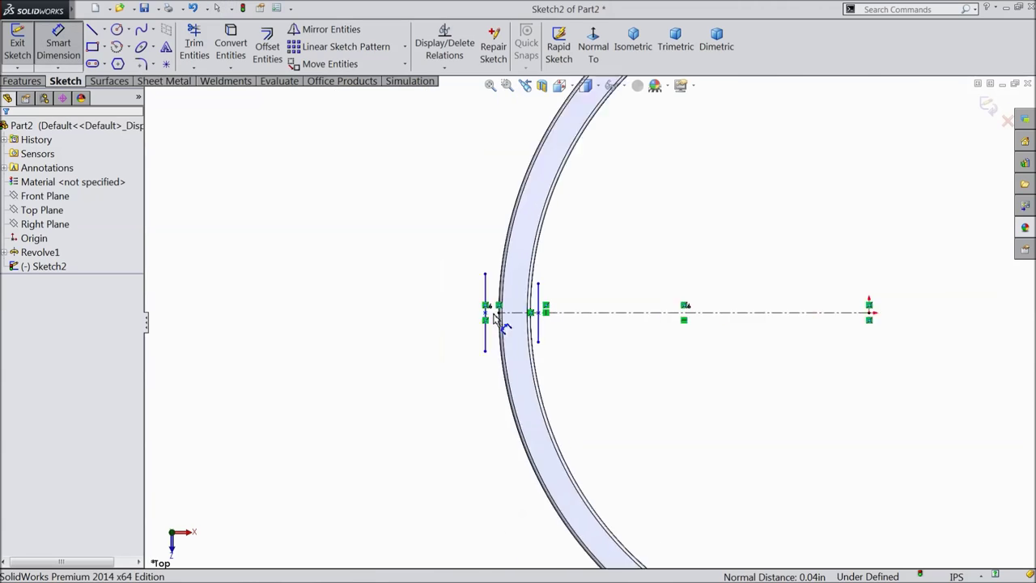
scroll(775, 356, "down", 2)
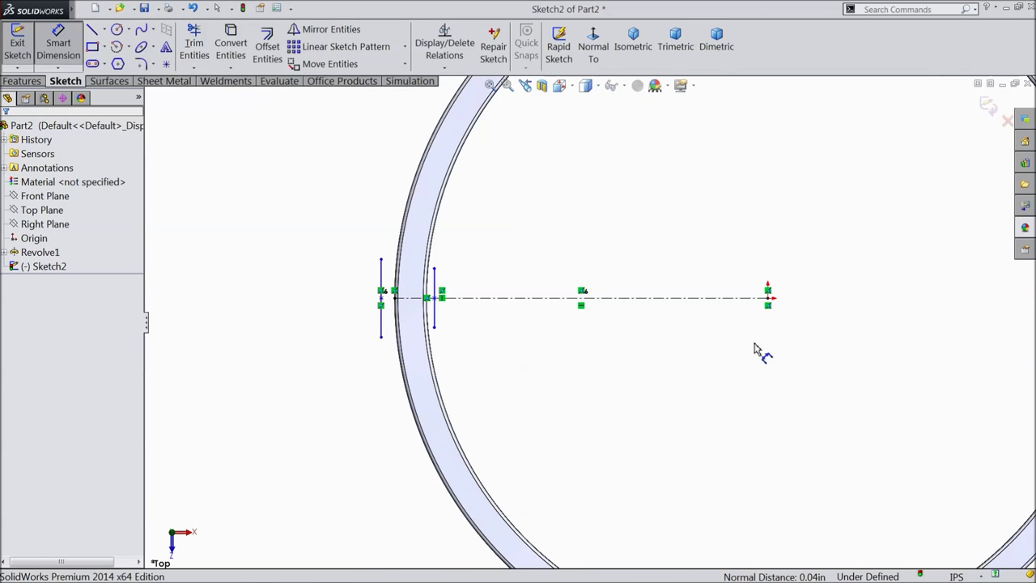
left_click(106, 30)
left_click(121, 63)
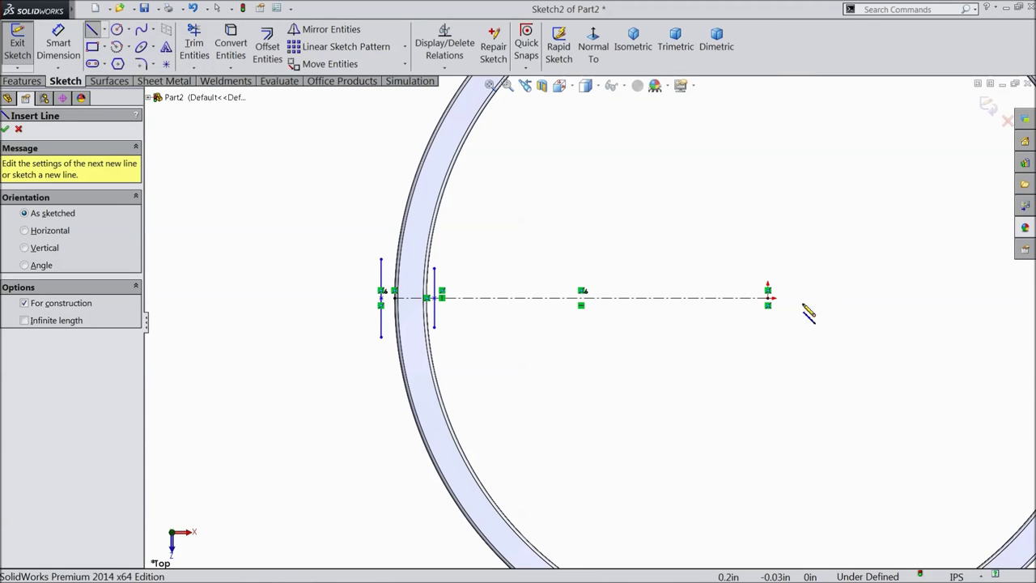
left_click(769, 299)
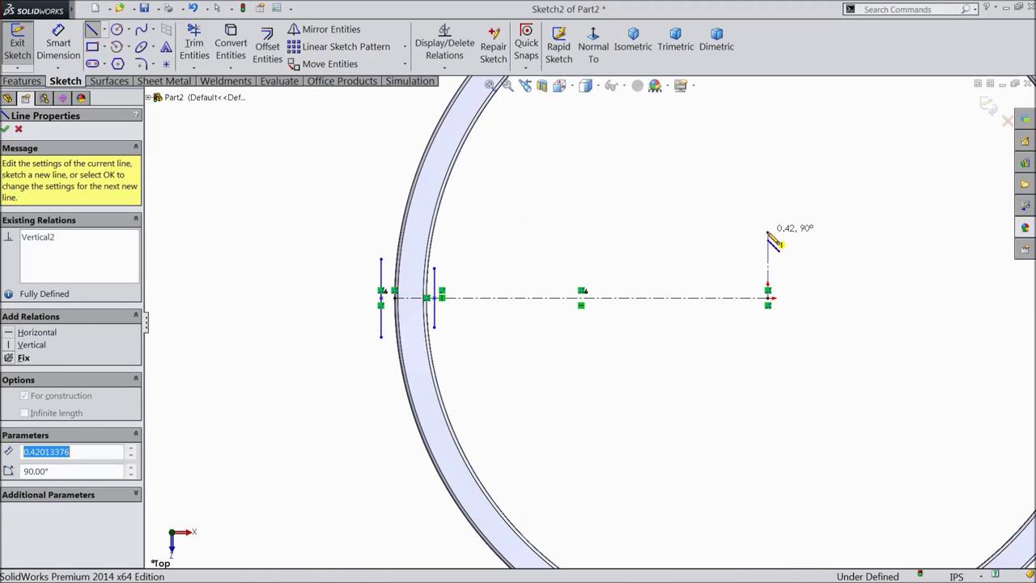
right_click(773, 232)
left_click(818, 131)
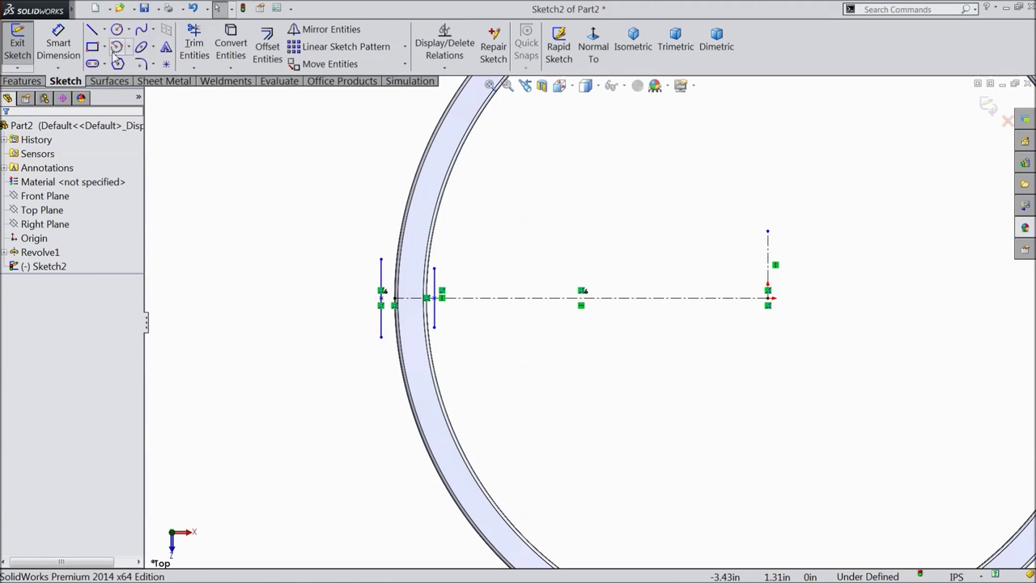
Dimension the distance from the outer vertical line to the vertical centerline at the origin as 2.36 in.
left_click(58, 44)
left_click(385, 279)
left_click(766, 259)
left_click(531, 227)
type("2.36")
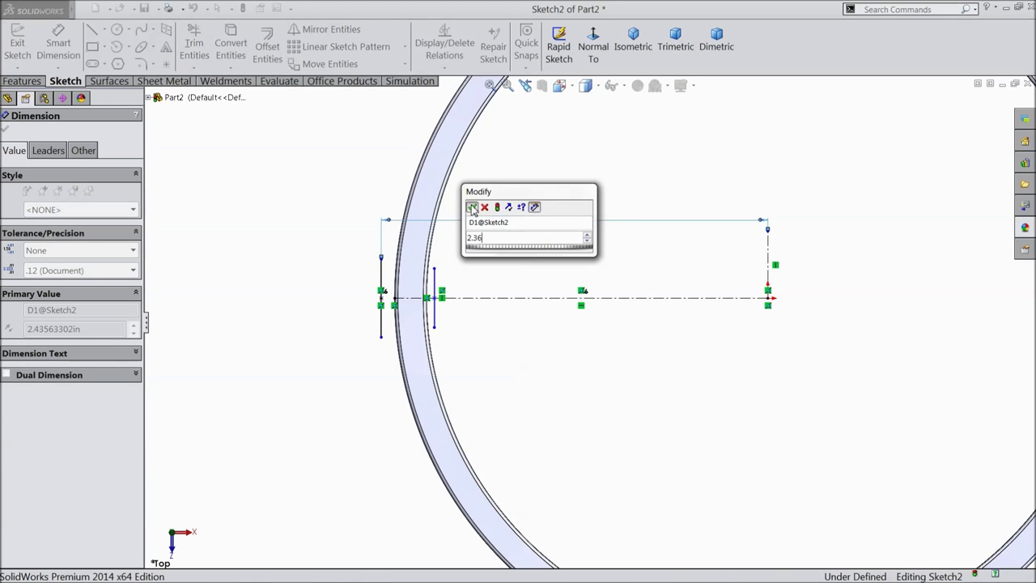
key("Return")
Dimension the spacing between the inner and outer vertical lines as 0.23 in.
scroll(518, 300, "down", 3)
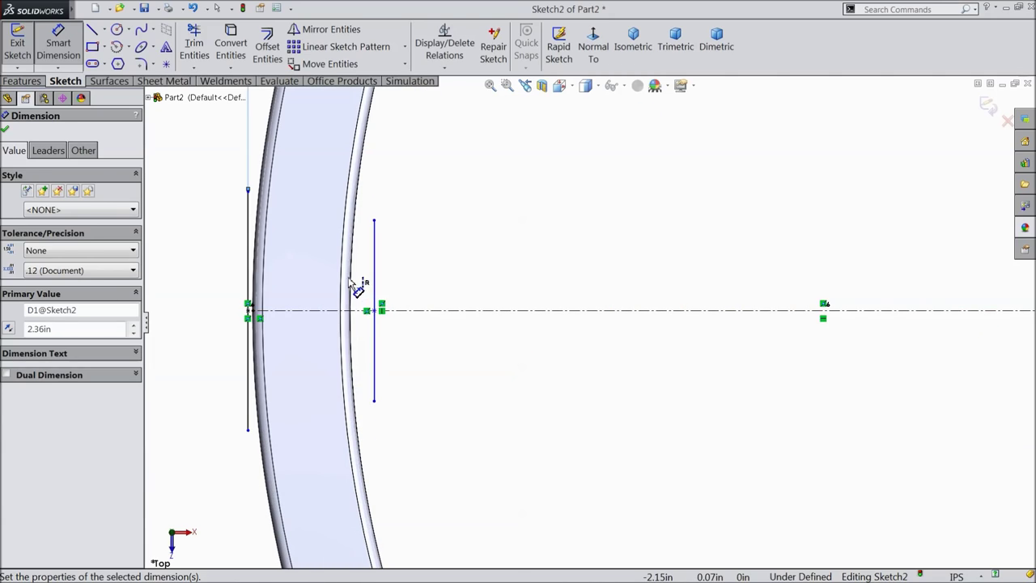
left_click(375, 280)
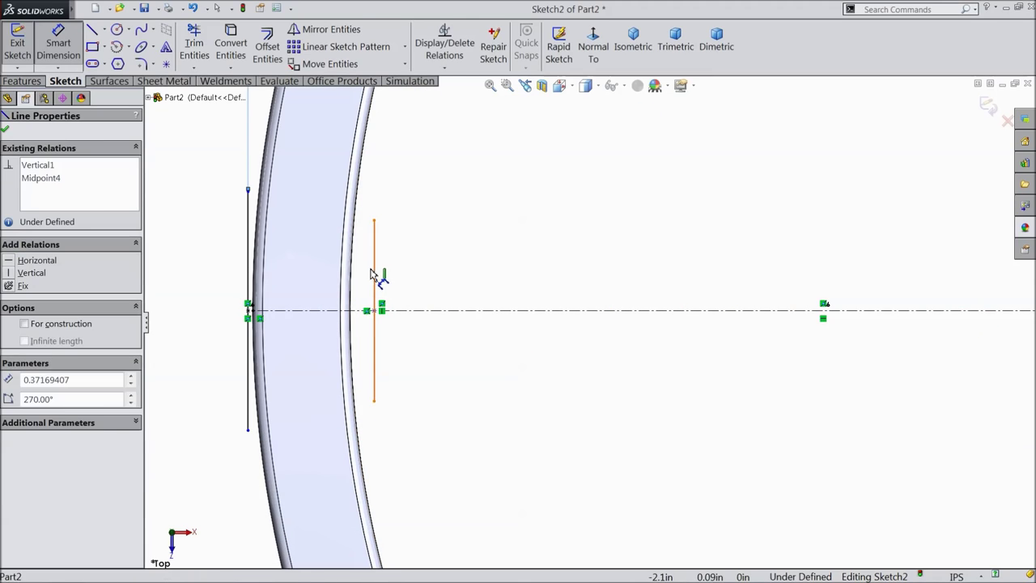
left_click(248, 264)
left_click(423, 169)
type("0.23")
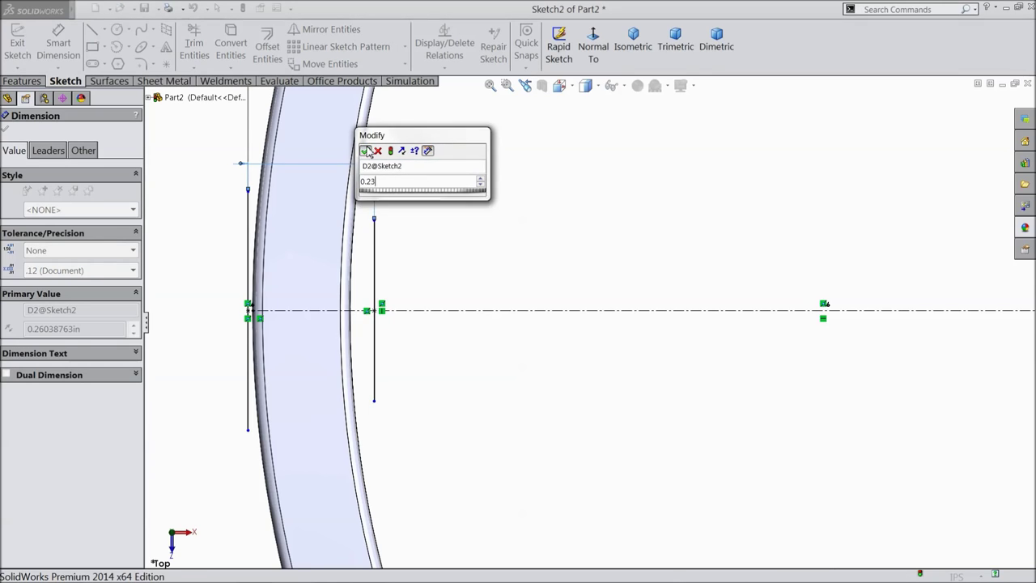
left_click(366, 151)
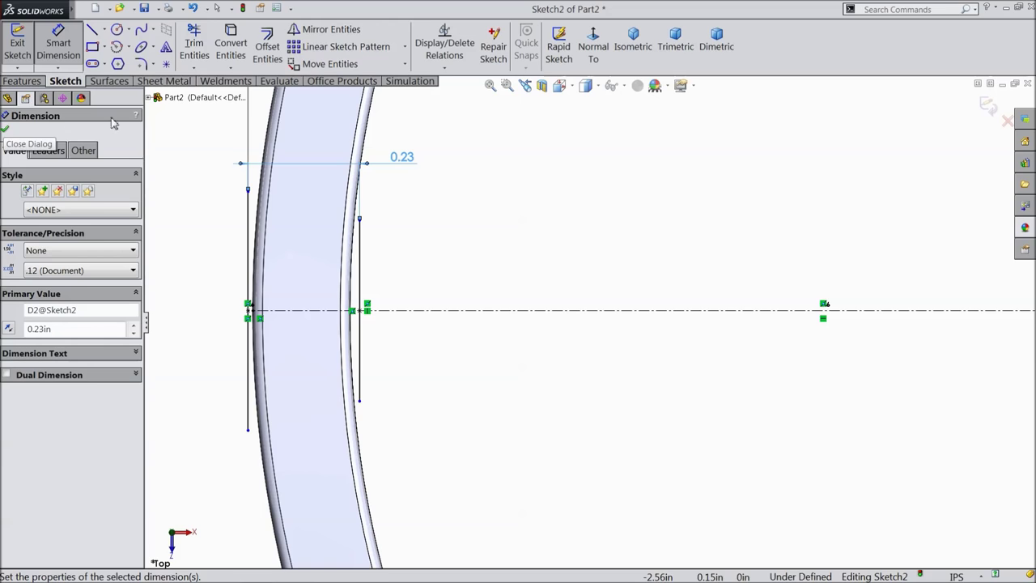
Dimension the outer vertical line's length as 0.31 in.
left_click(248, 265)
left_click(203, 293)
type("0.31")
left_click(144, 274)
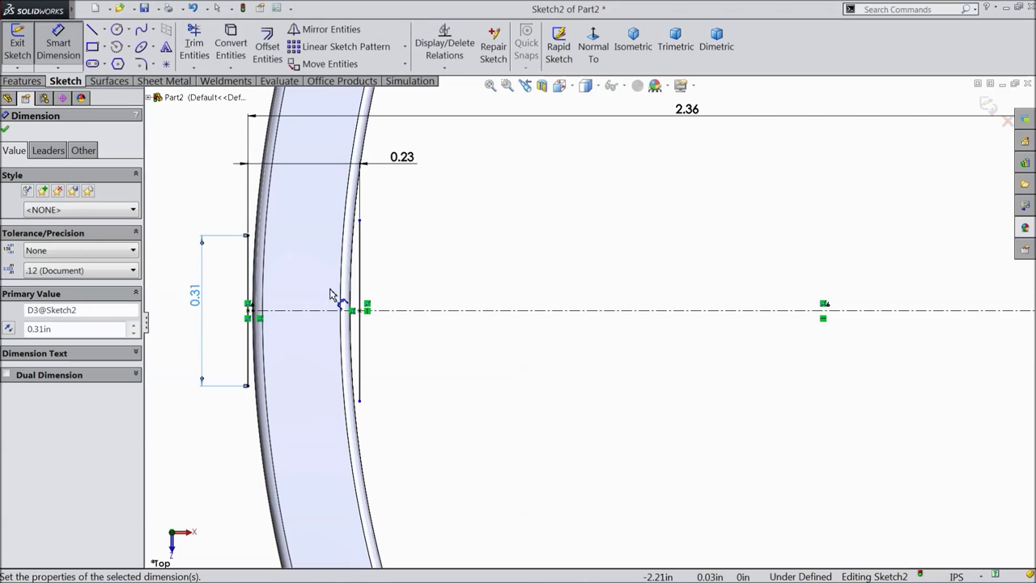
Dimension the inner vertical line's length as 0.28110170 in.
left_click(360, 301)
left_click(417, 298)
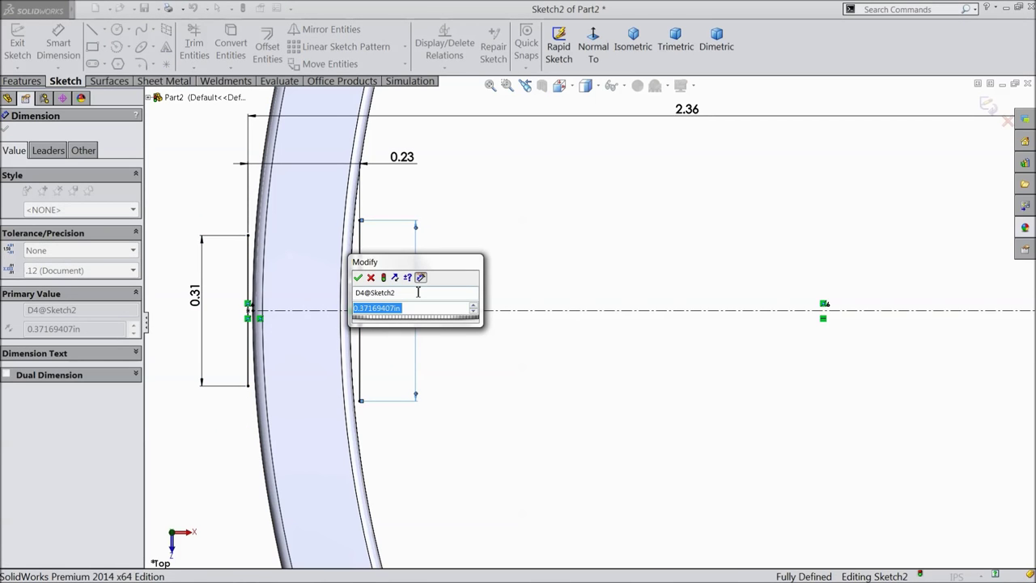
type("0.2811")
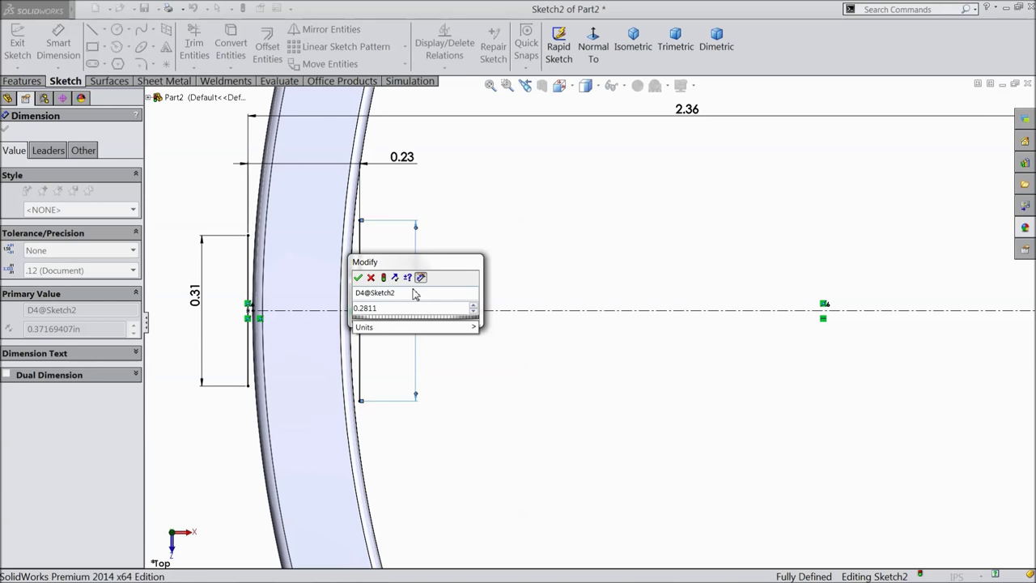
type("0170")
left_click(358, 278)
left_click(5, 128)
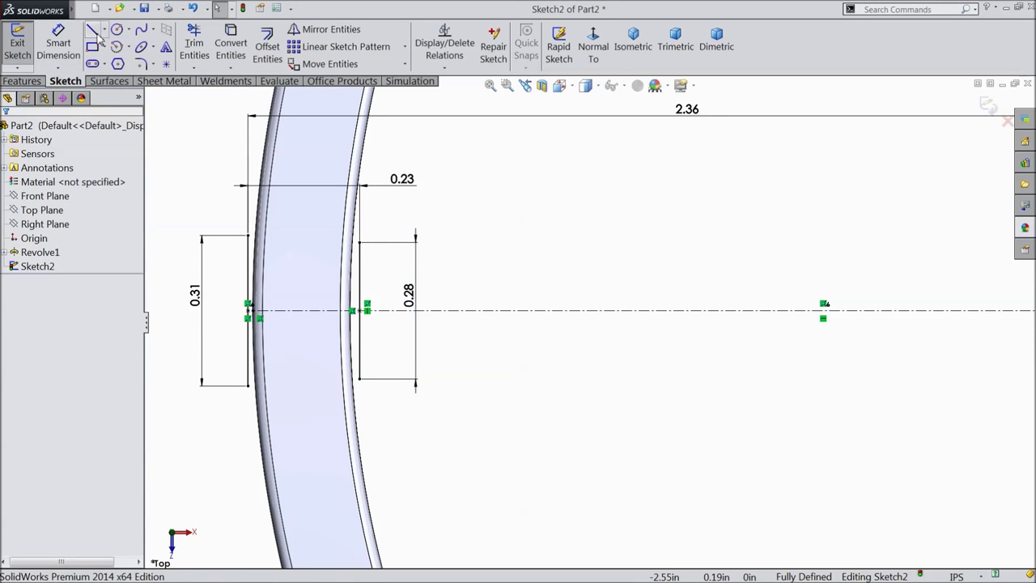
Connect the upper and lower ends of the two vertical lines with slanted lines to close the trapezoid.
left_click(94, 29)
scroll(316, 264, "down", 3)
mouse_move(217, 223)
left_mouse_down()
mouse_move(273, 313)
mouse_move(397, 232)
mouse_move(379, 232)
left_mouse_up()
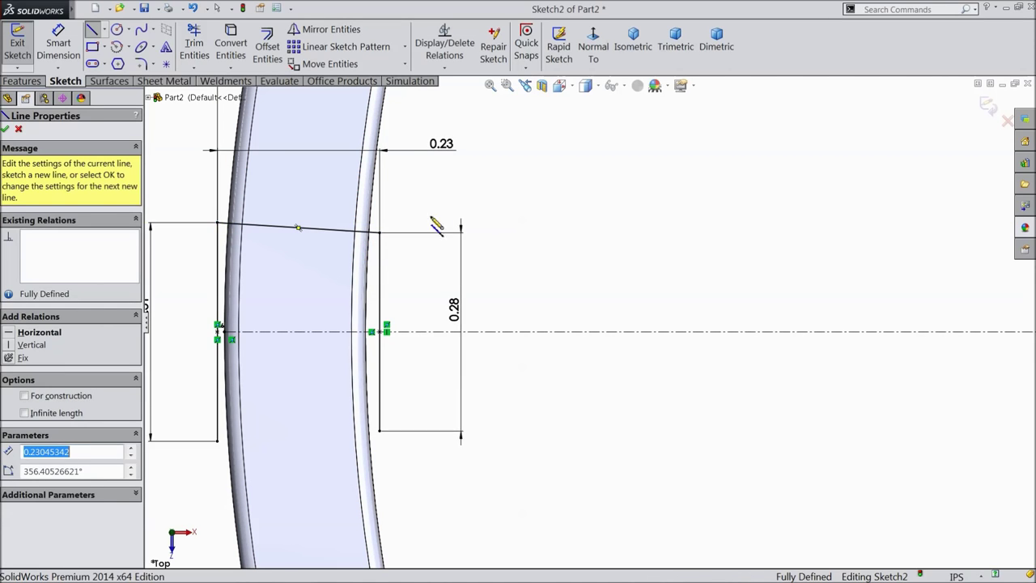
left_click_drag(381, 431, 217, 442)
right_click(177, 107)
left_click(212, 154)
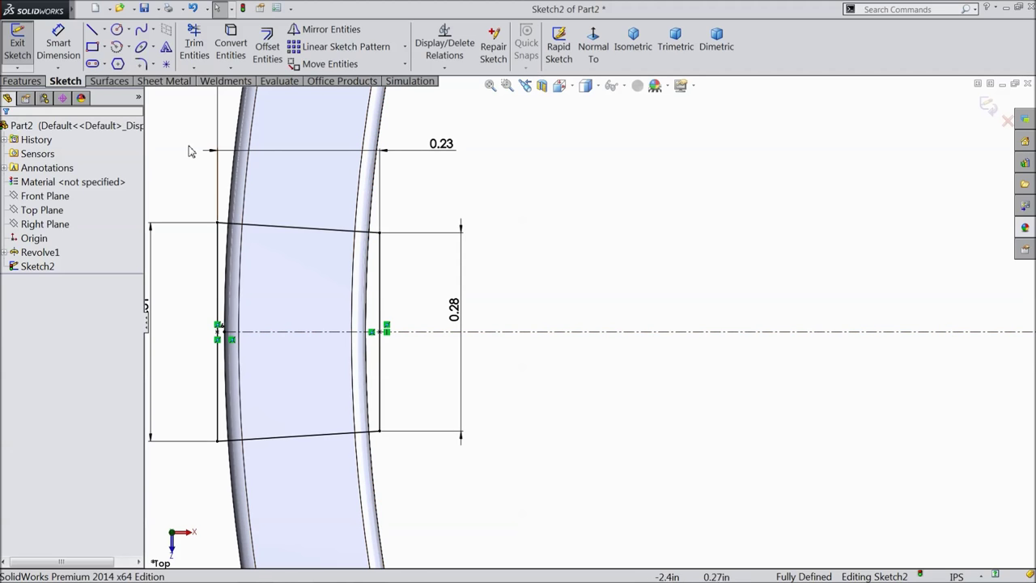
Sketch a horizontal construction line across the ring wall, from its inner edge to its outer edge along the existing centerline.
left_click(105, 30)
left_click(101, 60)
scroll(286, 370, "down", 3)
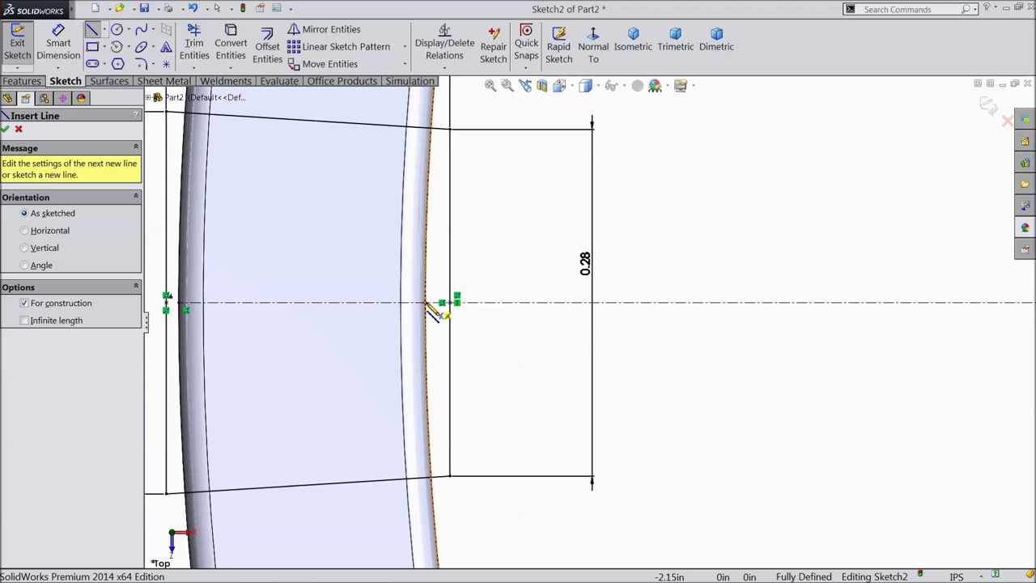
left_click(427, 303)
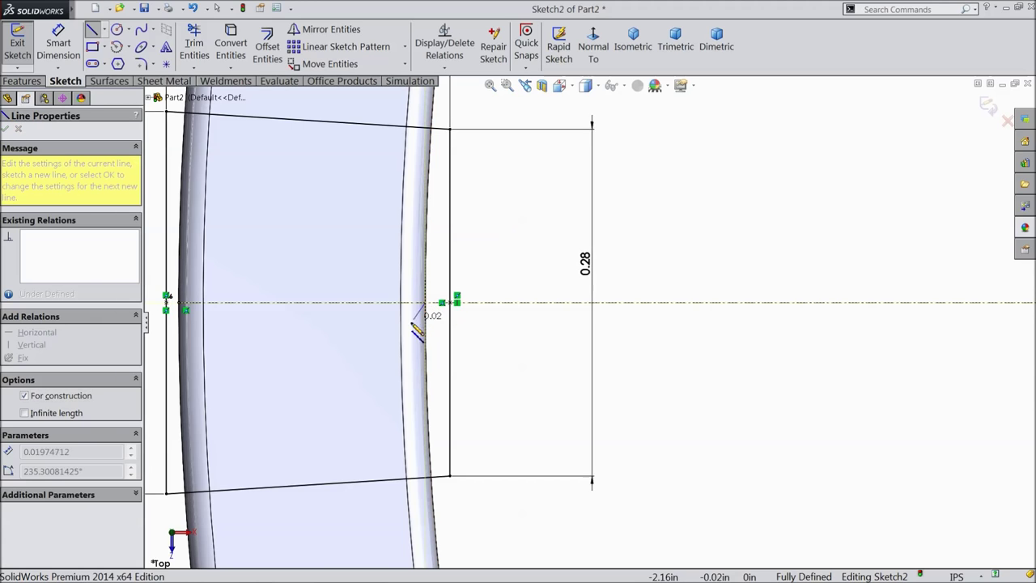
left_click(179, 304)
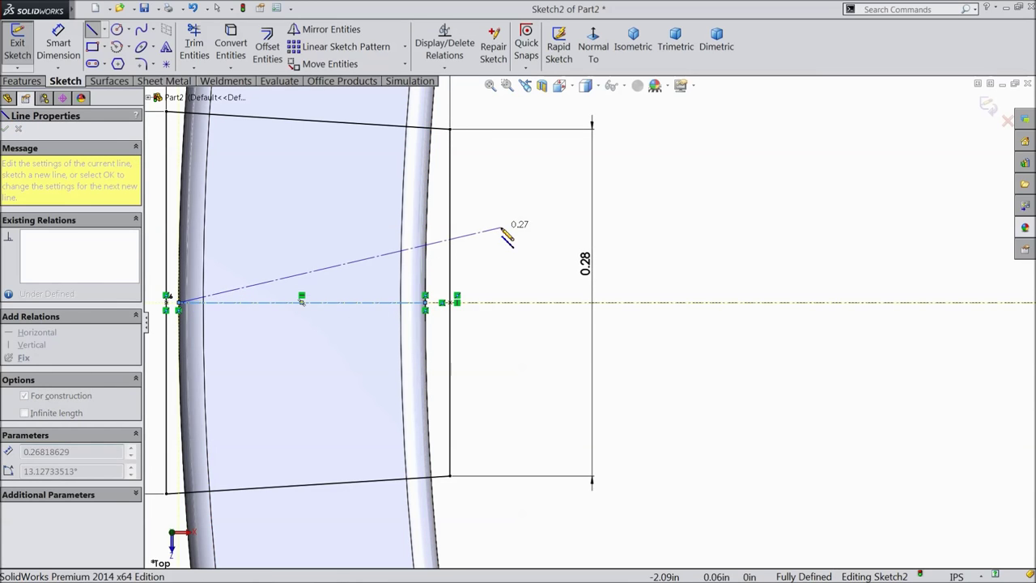
right_click(502, 230)
left_click(525, 106)
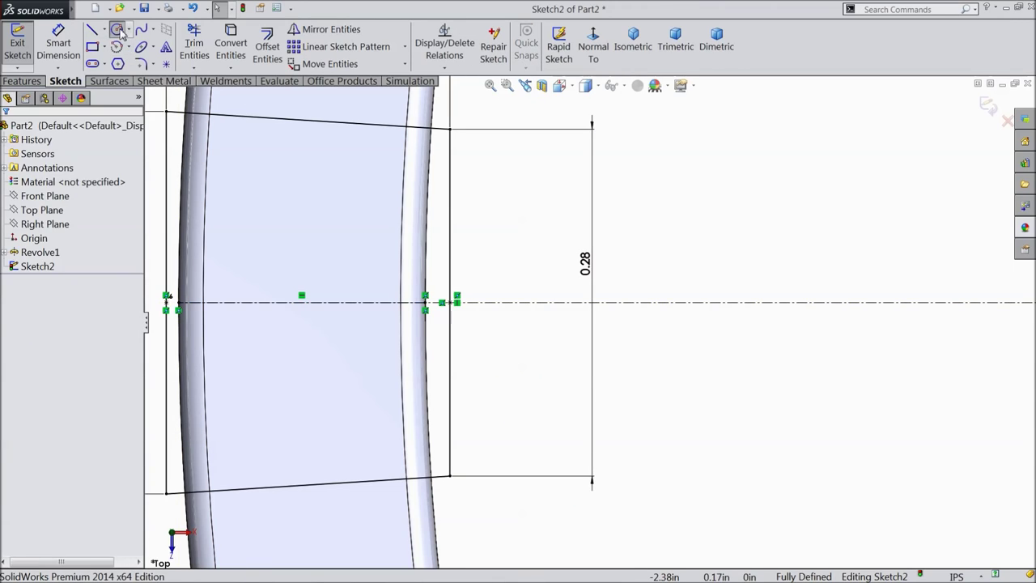
left_click(118, 30)
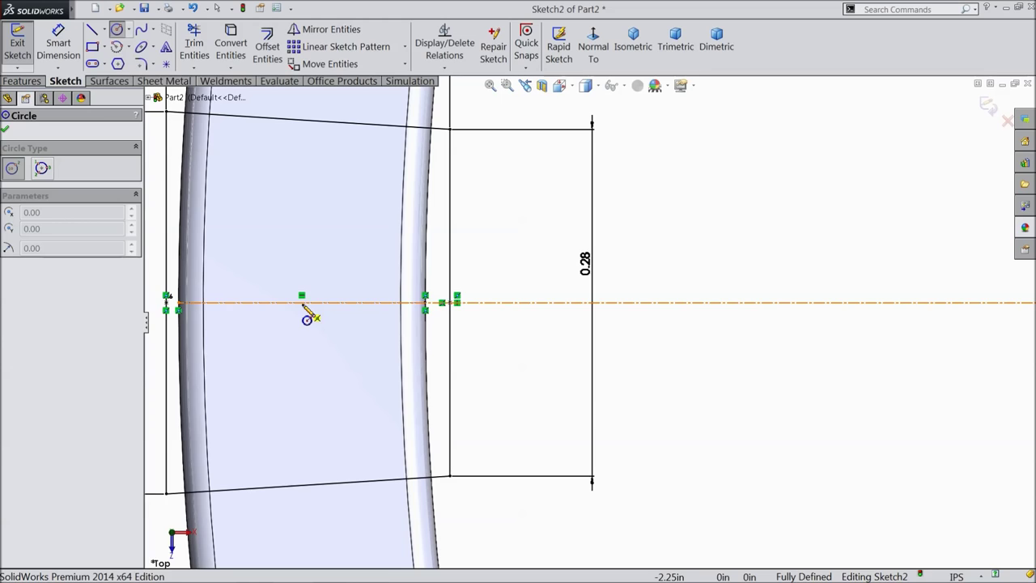
left_click(166, 63)
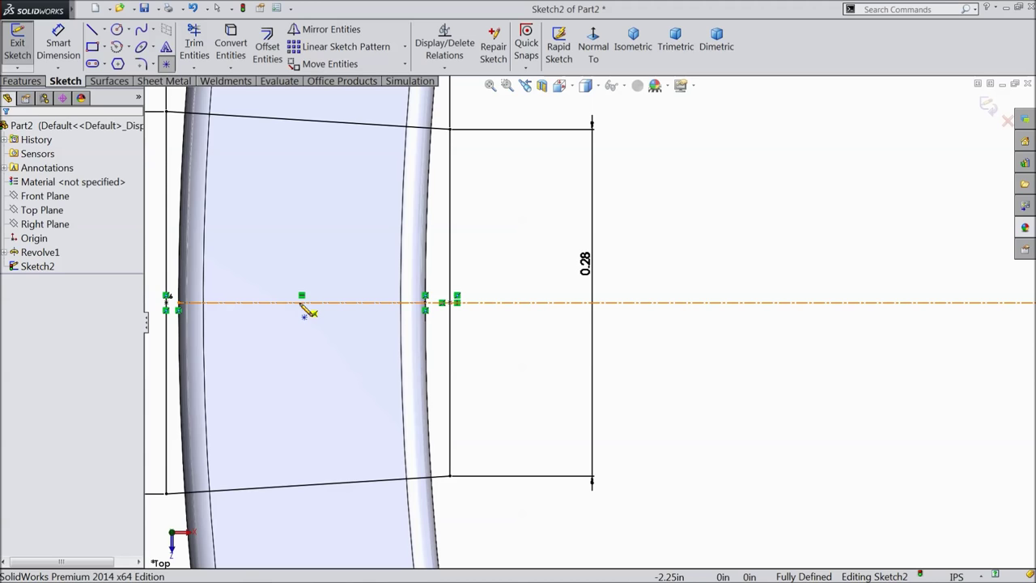
scroll(316, 317, "up", 2)
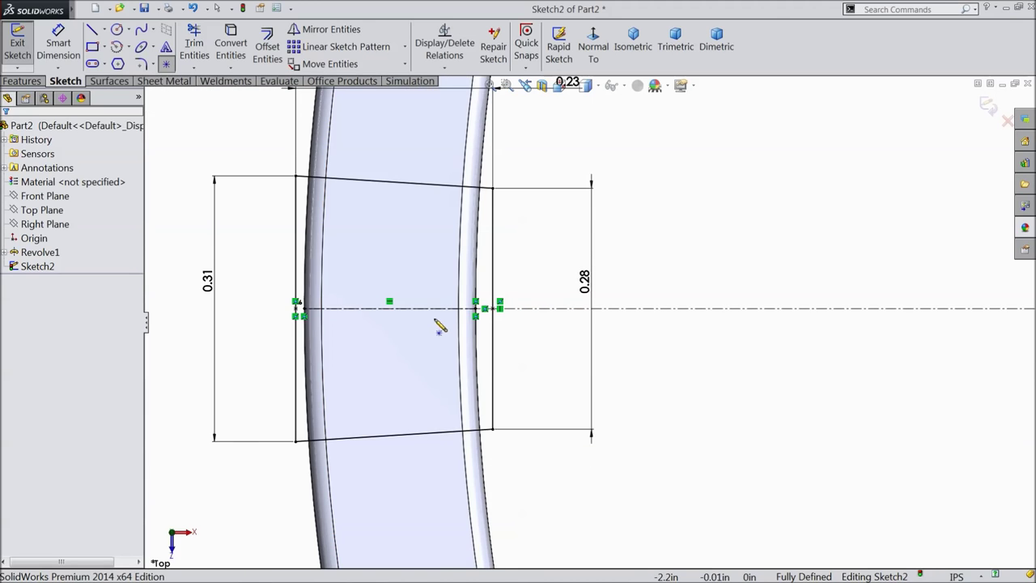
scroll(494, 320, "down", 3)
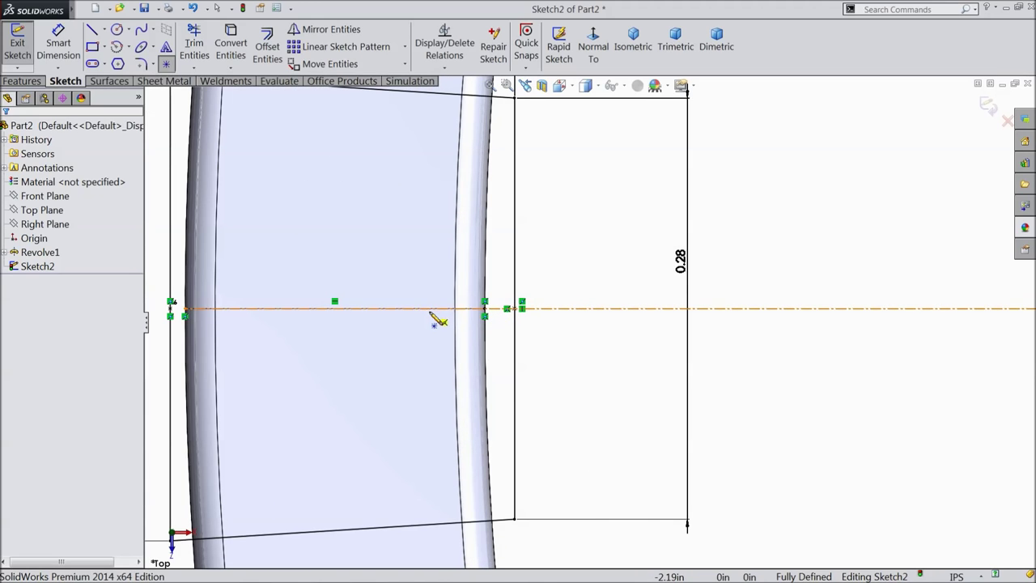
left_click(171, 69)
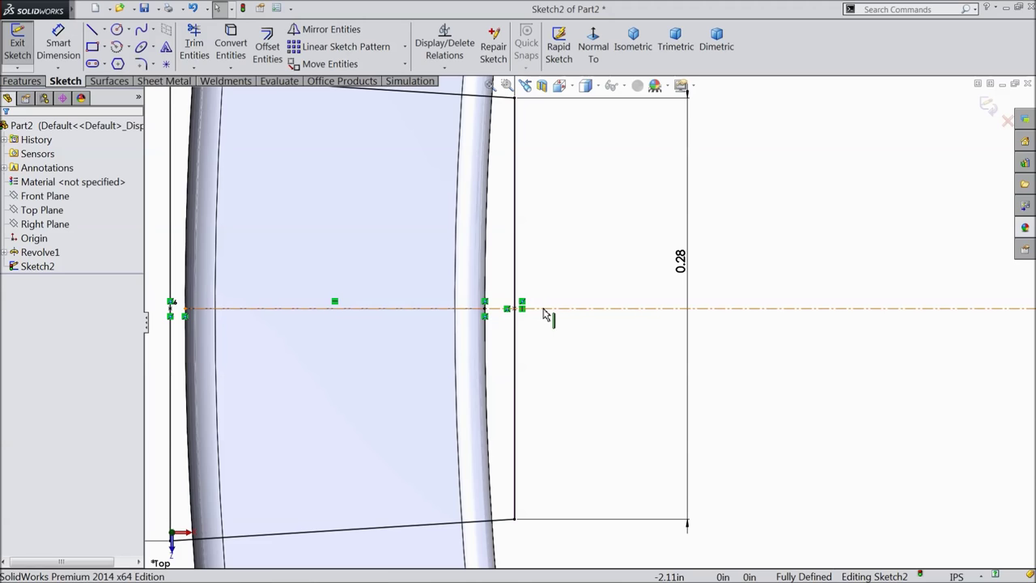
Delete the long horizontal centerline and sketch a circle of about 0.05 in radius at the short construction line's midpoint.
left_click(545, 311)
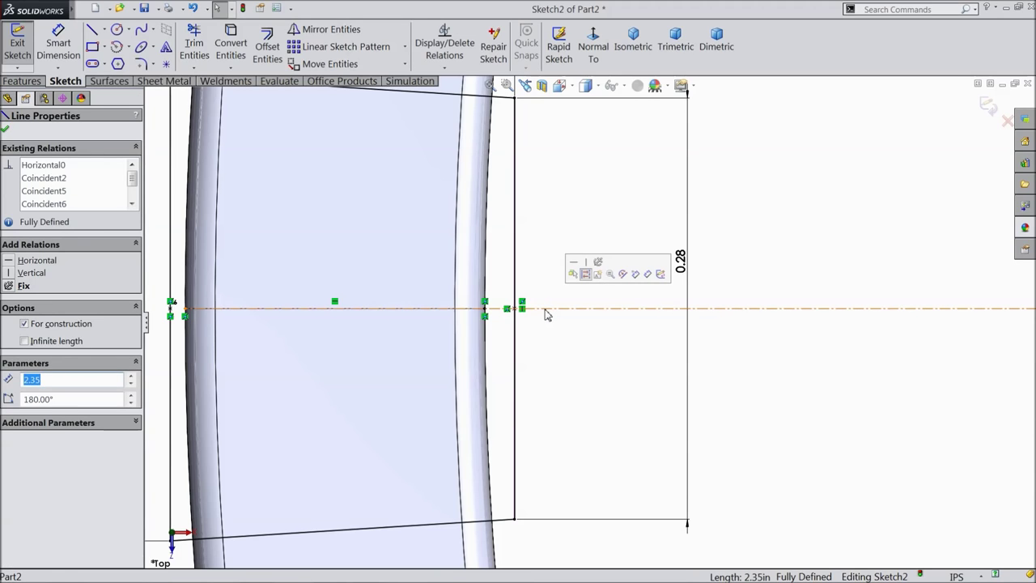
left_click(539, 315)
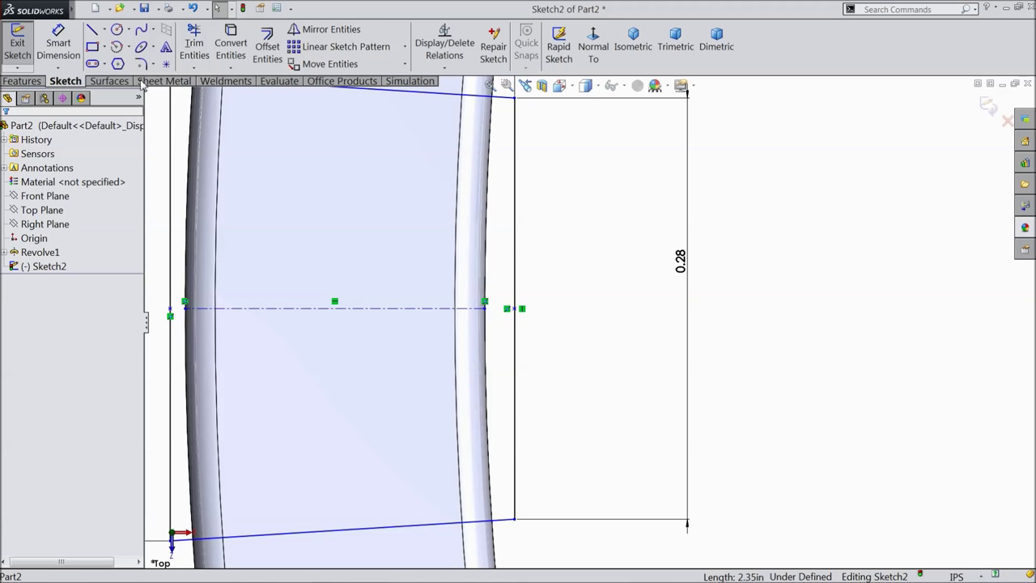
left_click(116, 30)
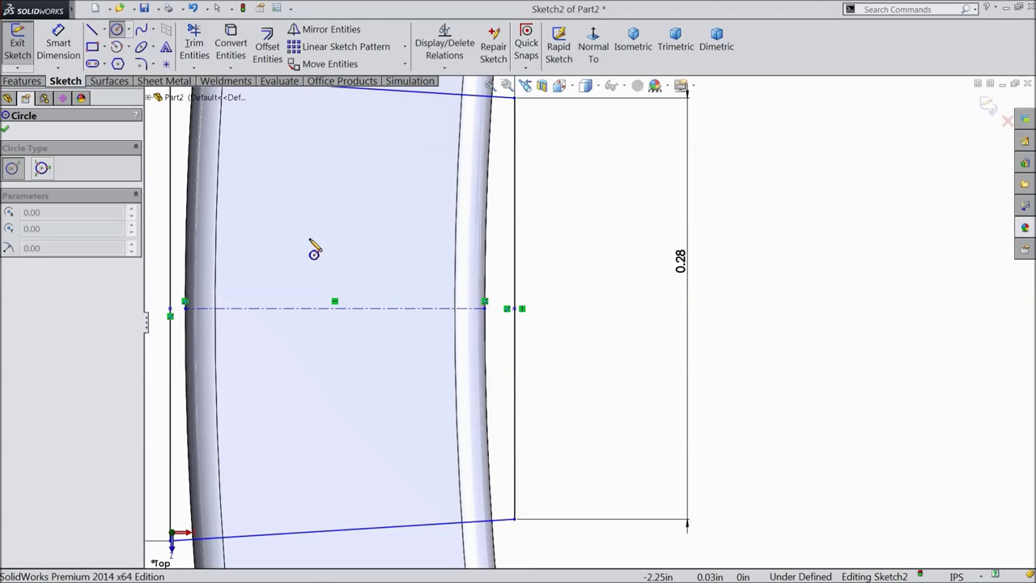
left_click(335, 301)
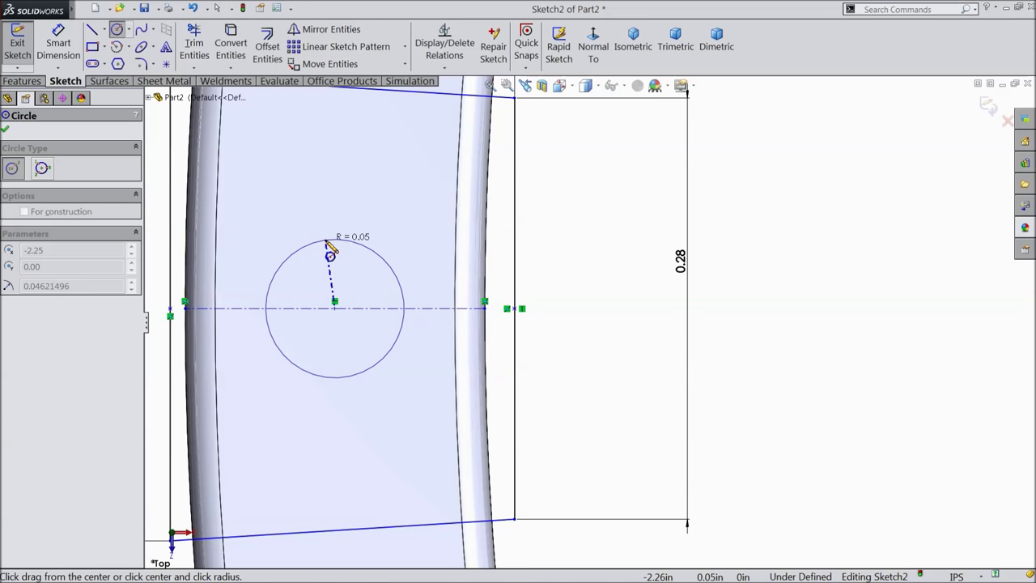
left_click(331, 247)
Dimension the circle's diameter as 0.1 in.
left_click(59, 45)
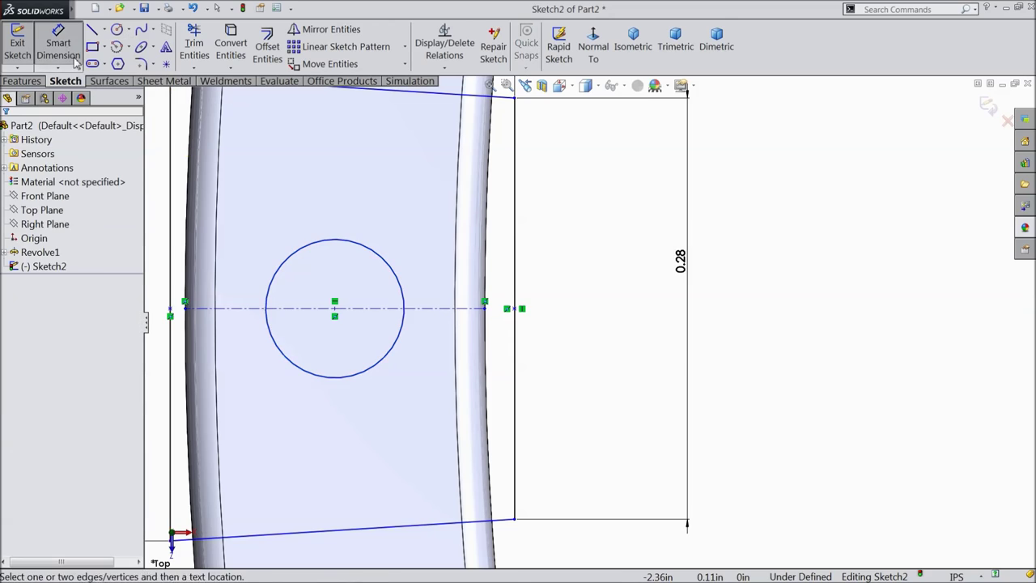
left_click(399, 274)
left_click(370, 197)
type("0.1")
key("Return")
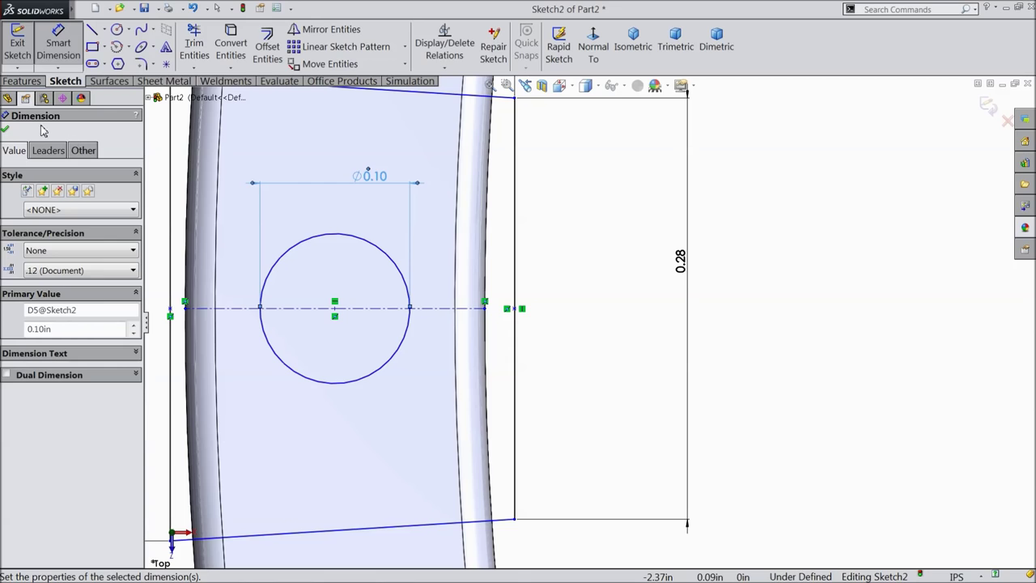
left_click(5, 131)
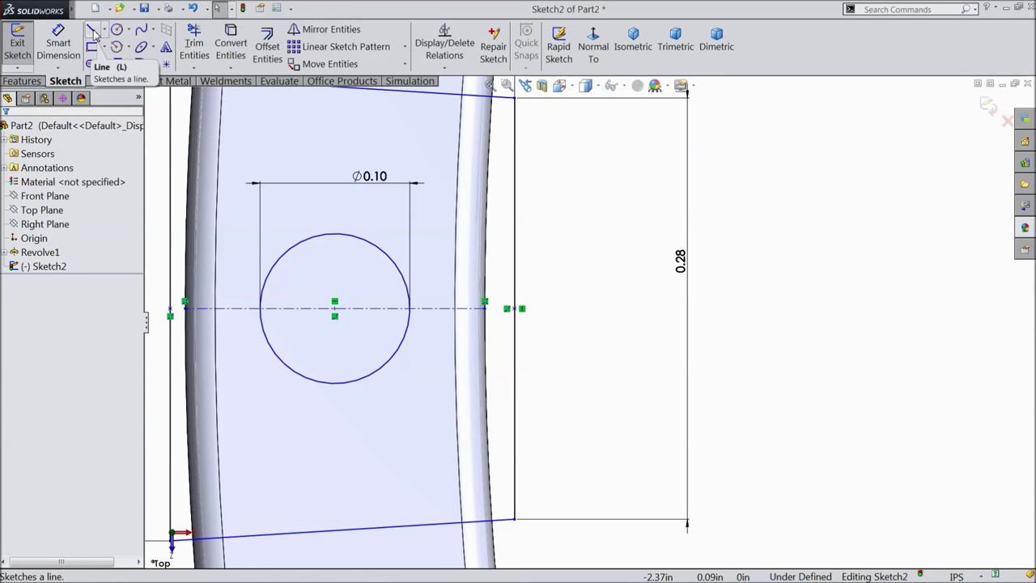
Add a horizontal relation between the circle's center point and the origin.
scroll(291, 208, "up", 3)
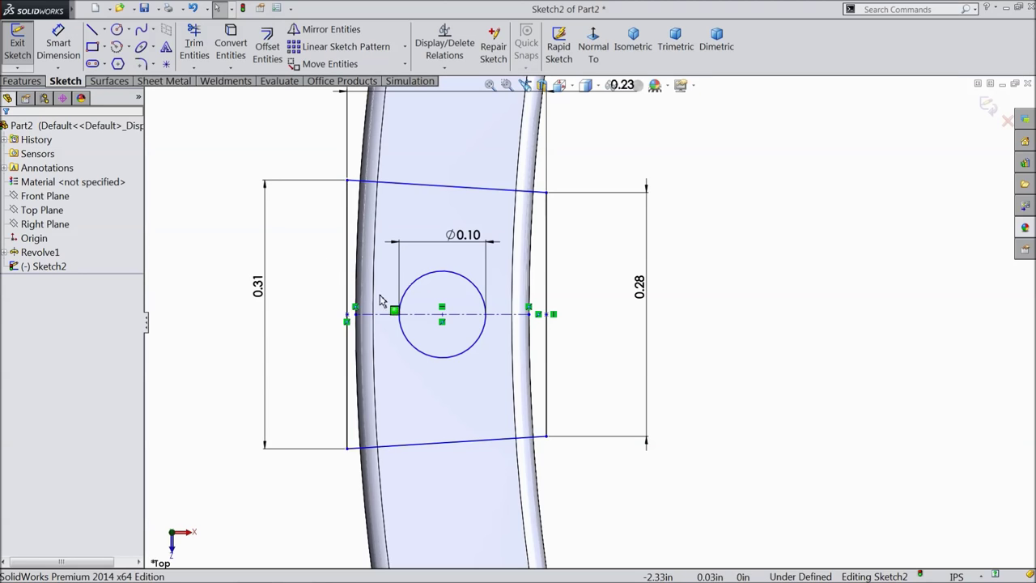
left_click(444, 320)
scroll(430, 353, "up", 3)
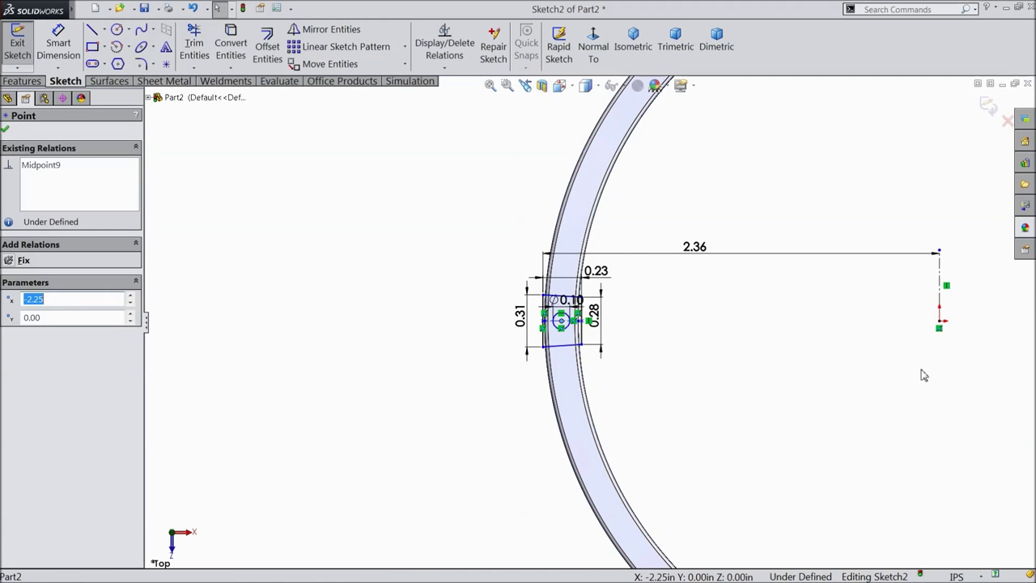
left_click(940, 324, "ctrl")
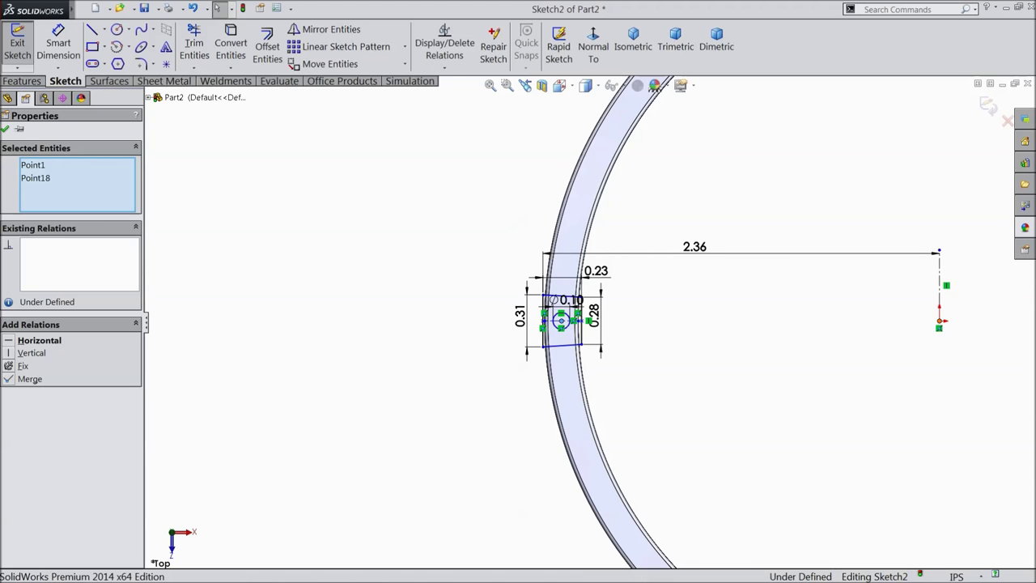
left_click(953, 280)
scroll(627, 315, "down", 4)
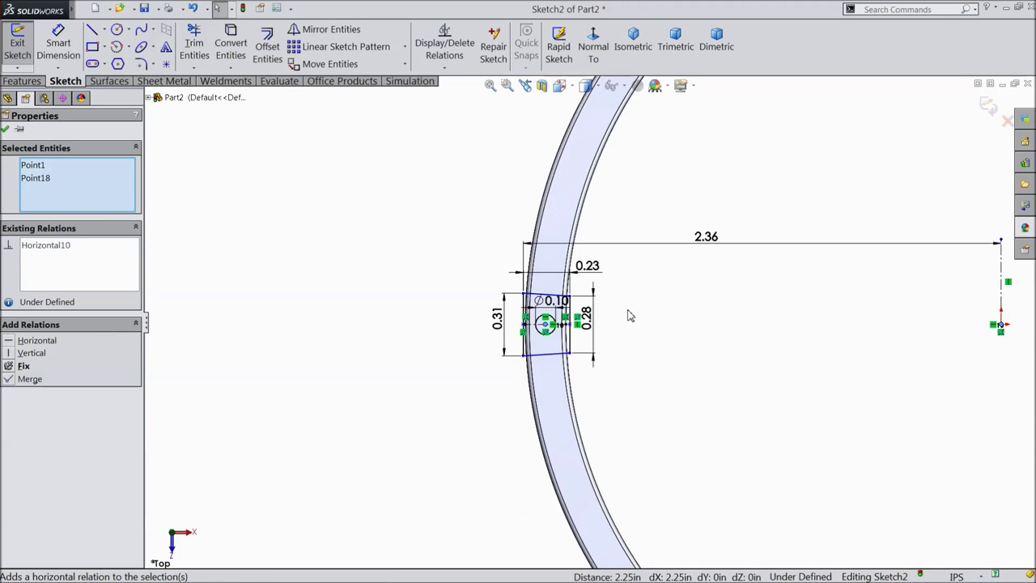
scroll(562, 330, "down", 1)
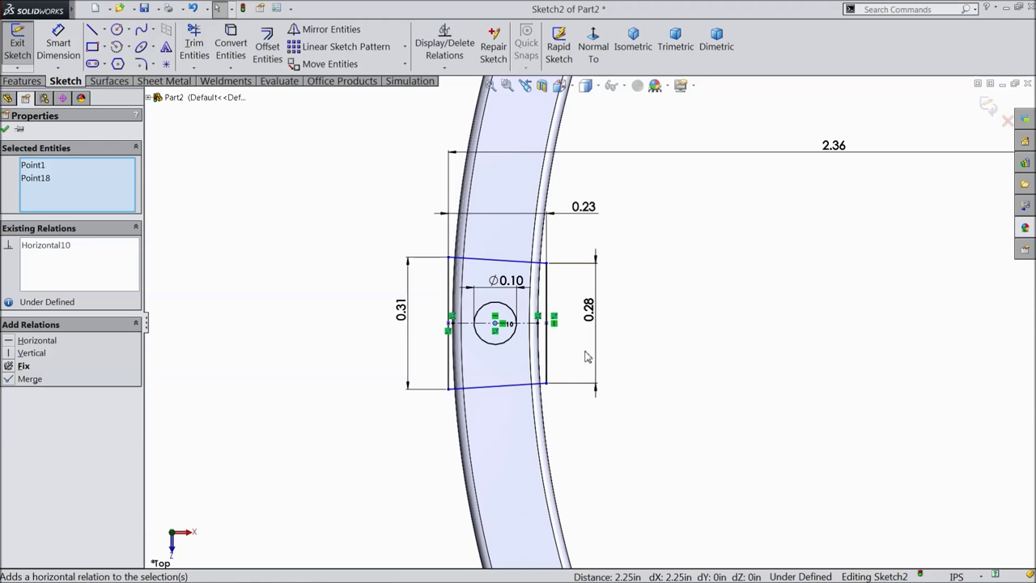
scroll(587, 356, "down", 2)
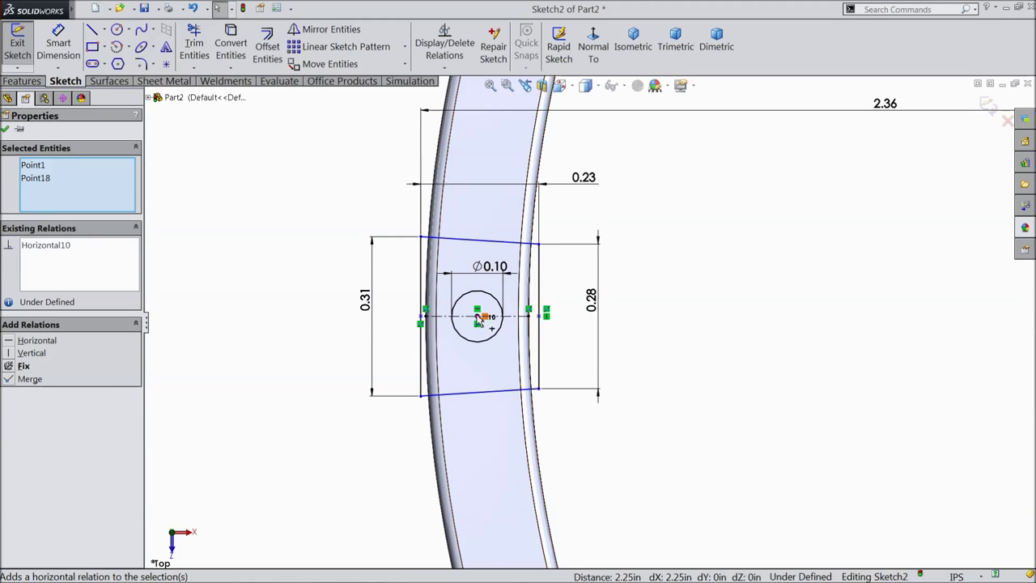
Start an Extruded Cut of the trapezoid and circle from the sketch plane, reversed upward into the ring.
scroll(485, 348, "up", 3)
mouse_move(451, 346)
middle_mouse_down()
mouse_move(518, 203)
mouse_move(491, 211)
mouse_move(488, 242)
middle_mouse_up()
scroll(597, 308, "down", 3)
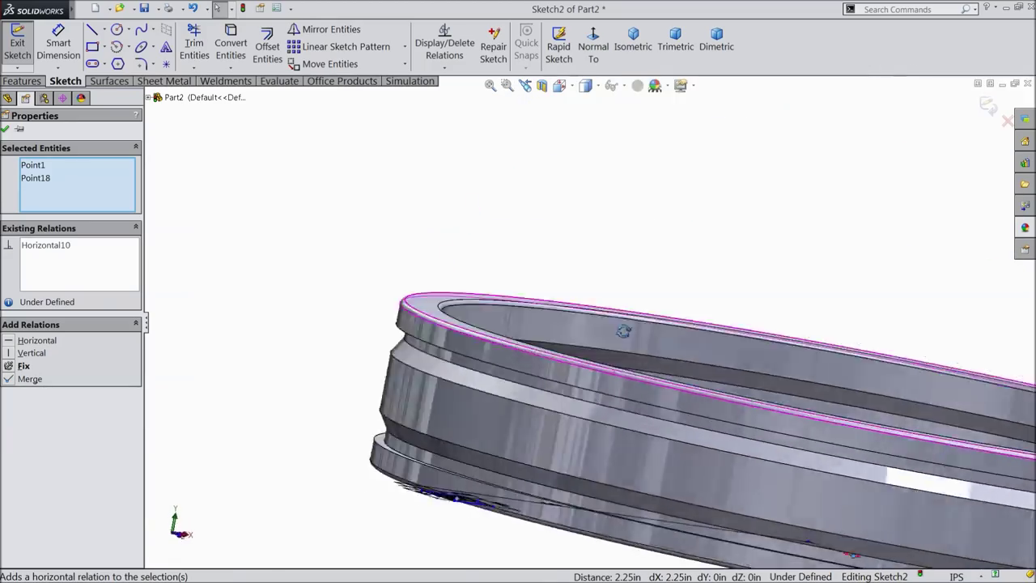
scroll(646, 502, "down", 5)
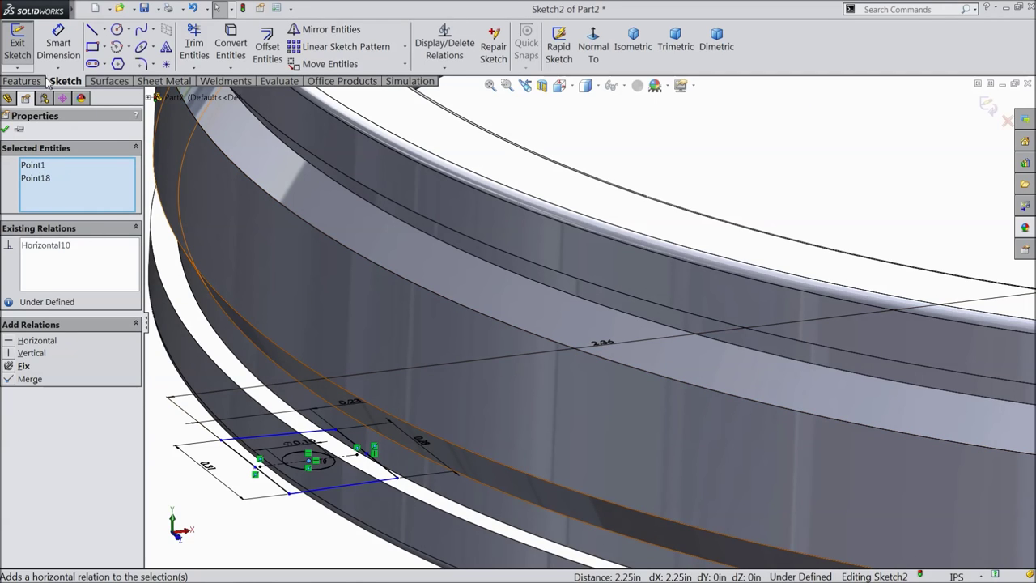
left_click(22, 81)
left_click(224, 46)
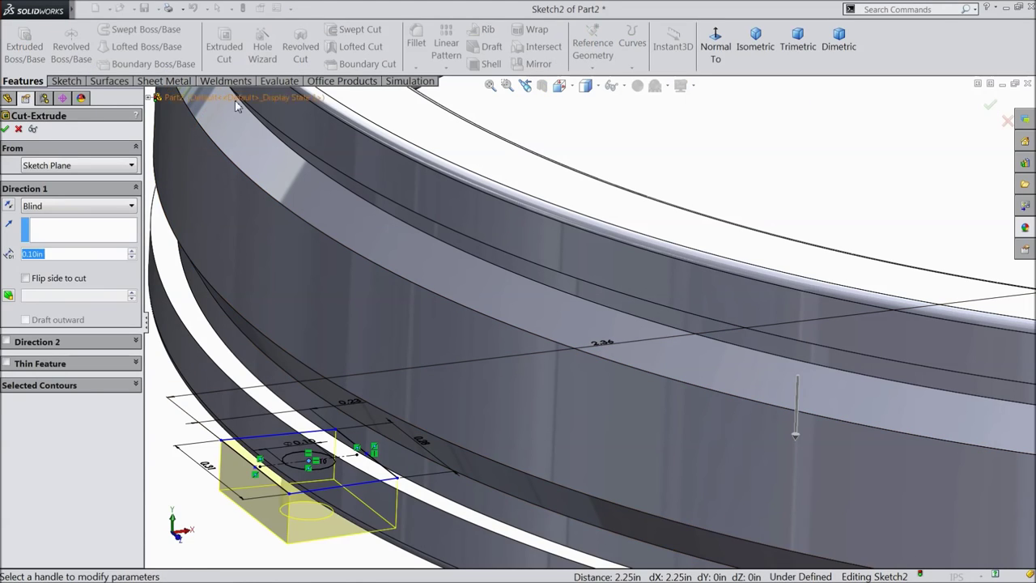
left_click(40, 166)
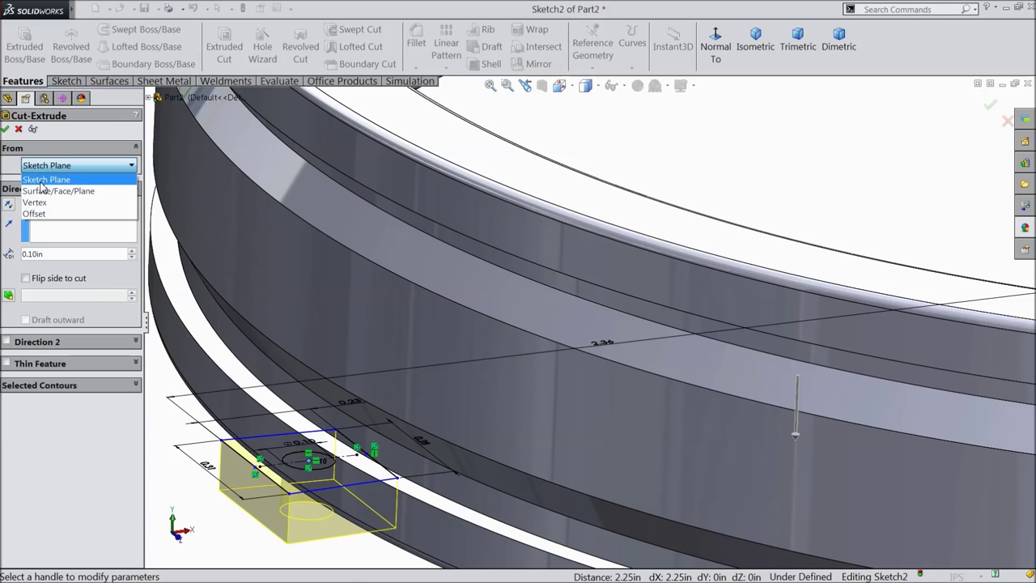
left_click(45, 172)
left_click(9, 207)
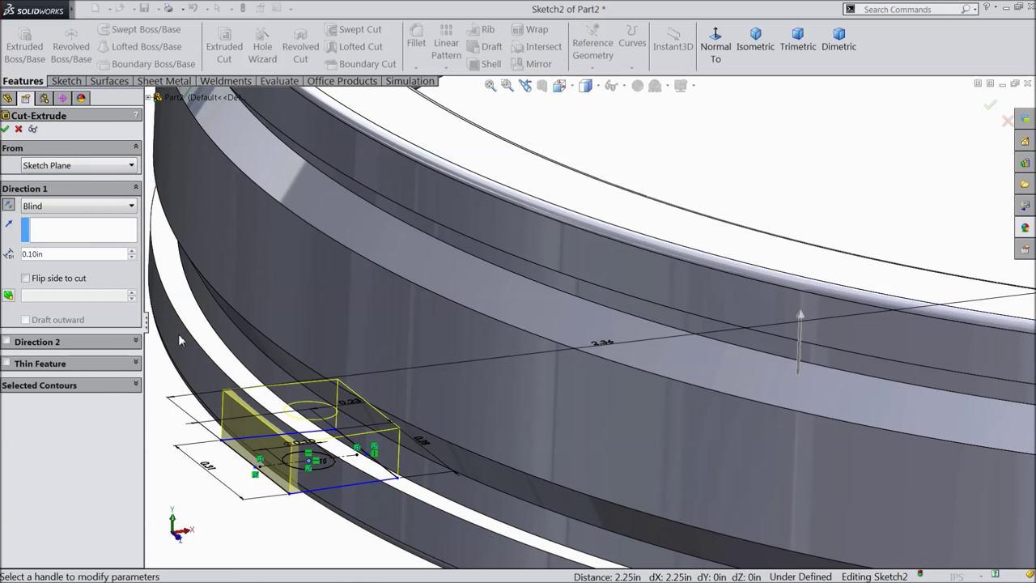
double_click(63, 253)
Set the cut's end condition to Up To Surface, ending at the narrow groove face just below the ring's upper rim.
left_click(71, 207)
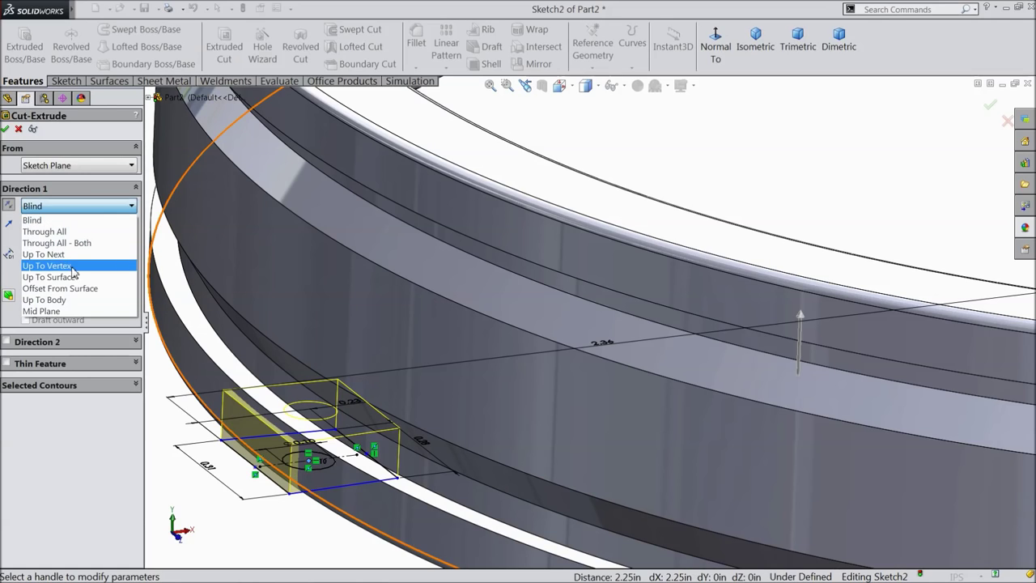
left_click(71, 278)
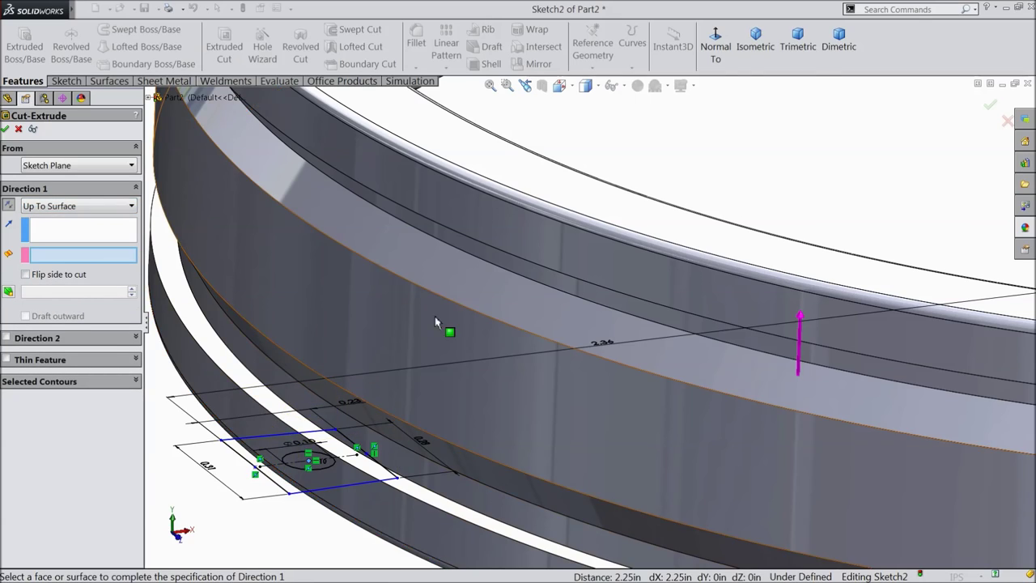
scroll(436, 322, "up", 3)
middle_click_drag(436, 321, 417, 278)
scroll(416, 279, "down", 3)
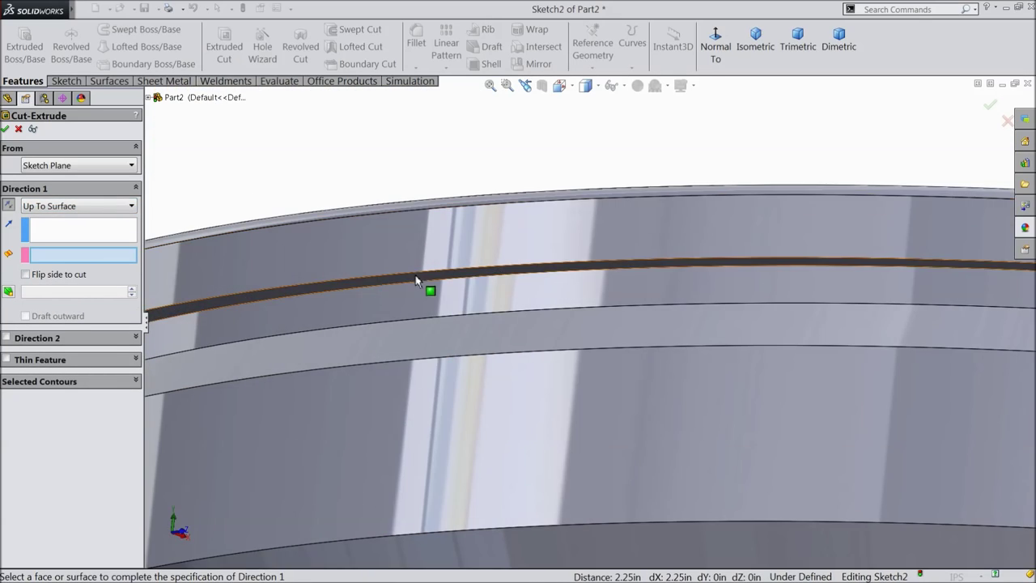
left_click(417, 281)
scroll(426, 284, "up", 3)
middle_click_drag(434, 273, 421, 361)
scroll(421, 360, "down", 2)
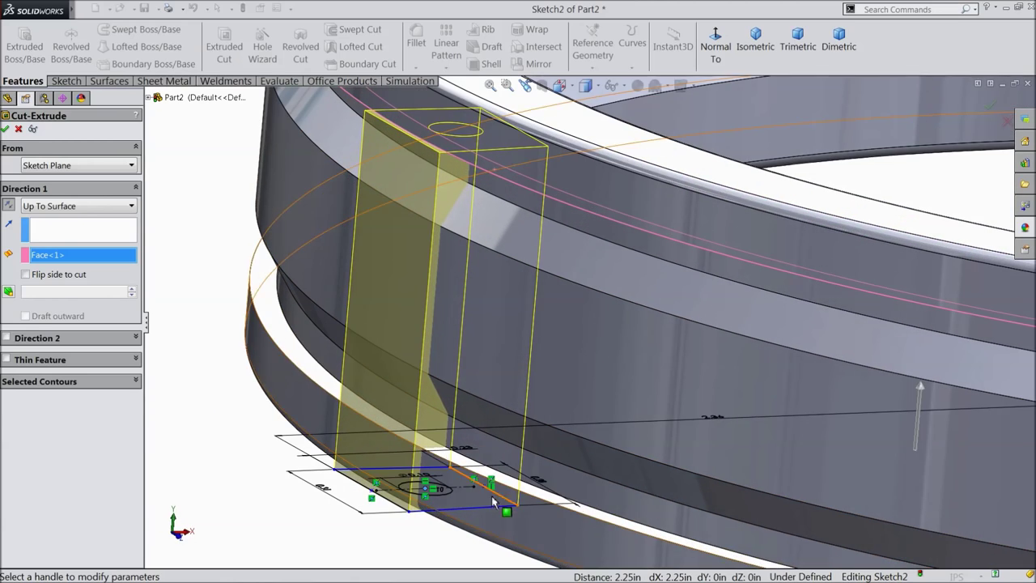
Start the cut at an offset of 0.12 in from the sketch plane and finish the feature.
left_click(47, 167)
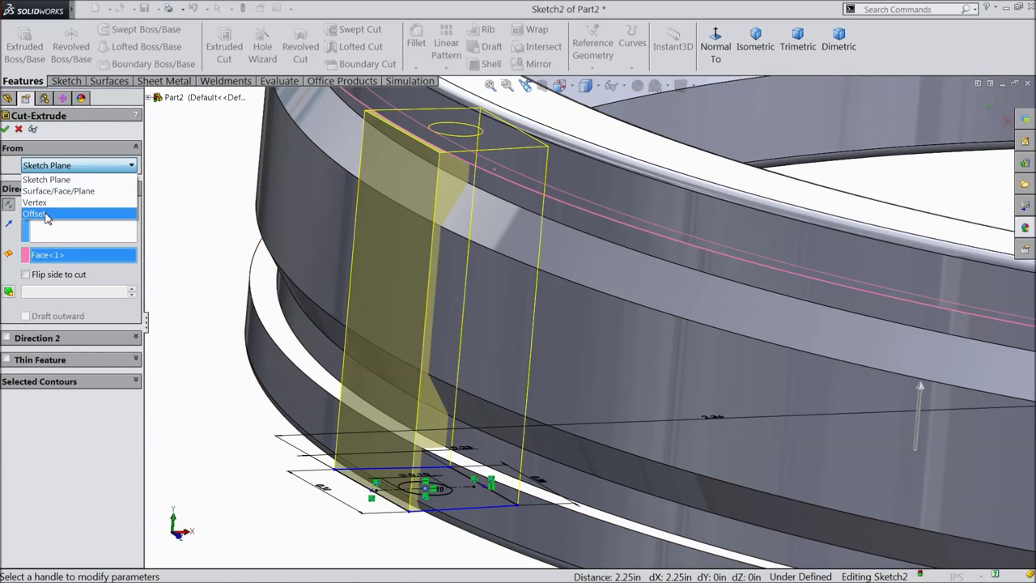
left_click(48, 213)
type("0.12")
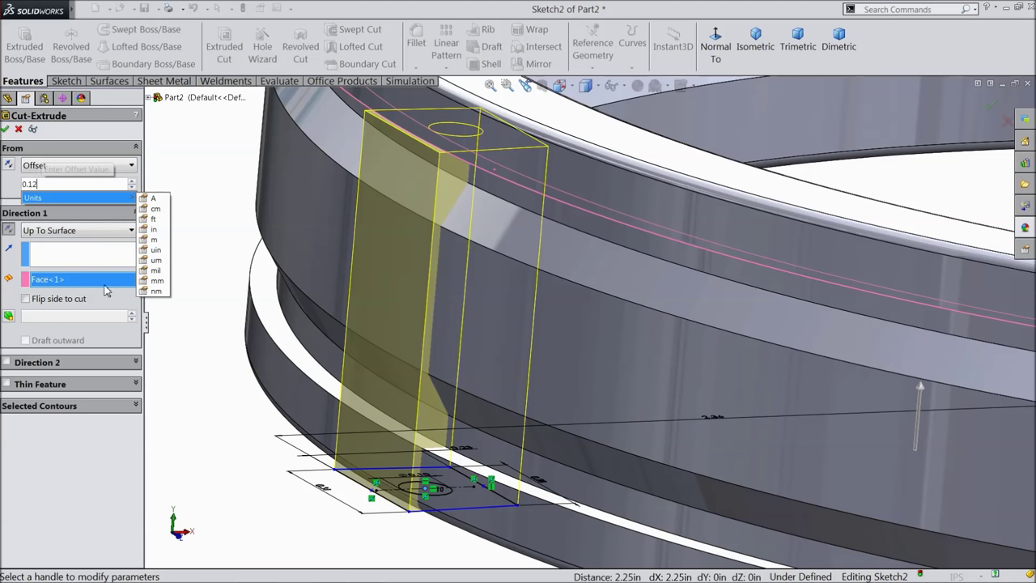
key("Return")
mouse_move(245, 317)
middle_mouse_down()
mouse_move(248, 280)
mouse_move(244, 312)
middle_mouse_up()
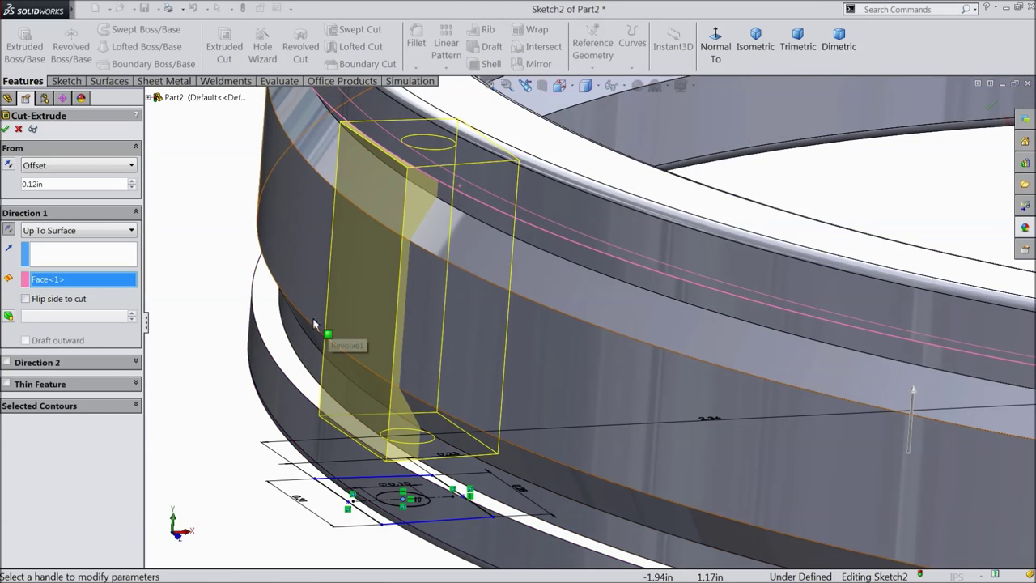
left_click(5, 129)
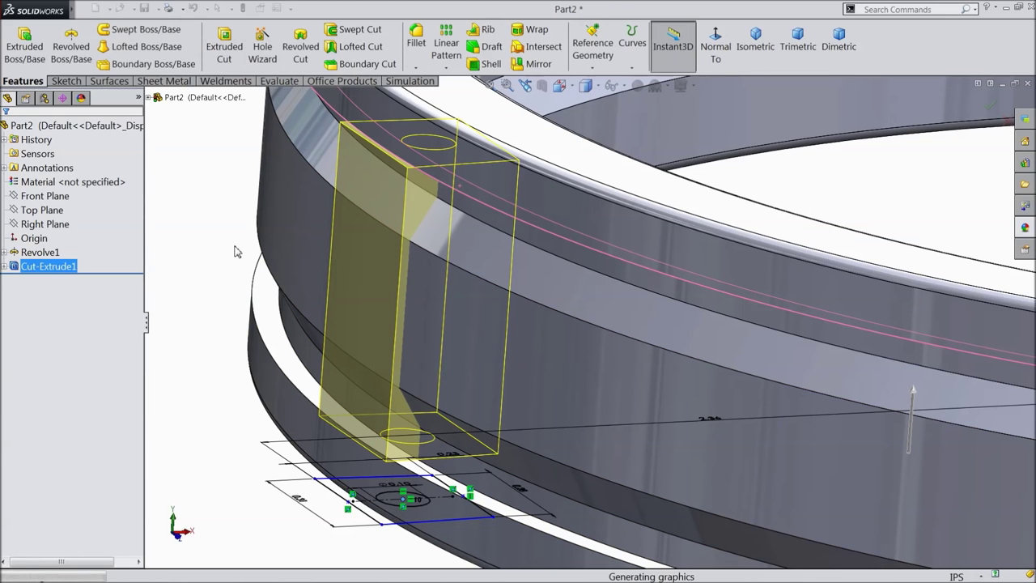
Examine the cut opening and the pin left inside it from several angles.
left_click(226, 248)
scroll(267, 313, "up", 4)
middle_click_drag(266, 313, 494, 345)
scroll(705, 344, "down", 6)
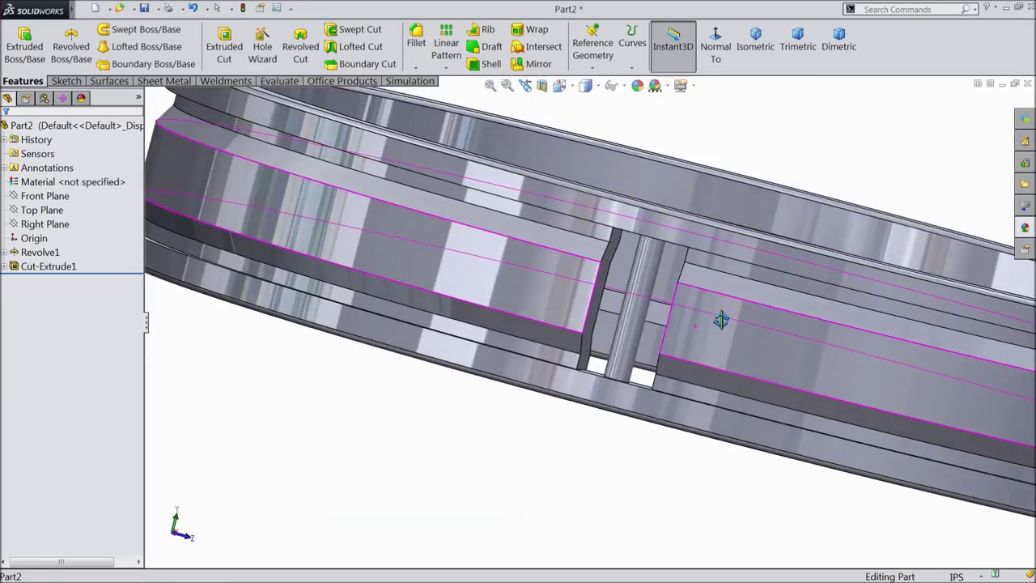
scroll(628, 282, "up", 8)
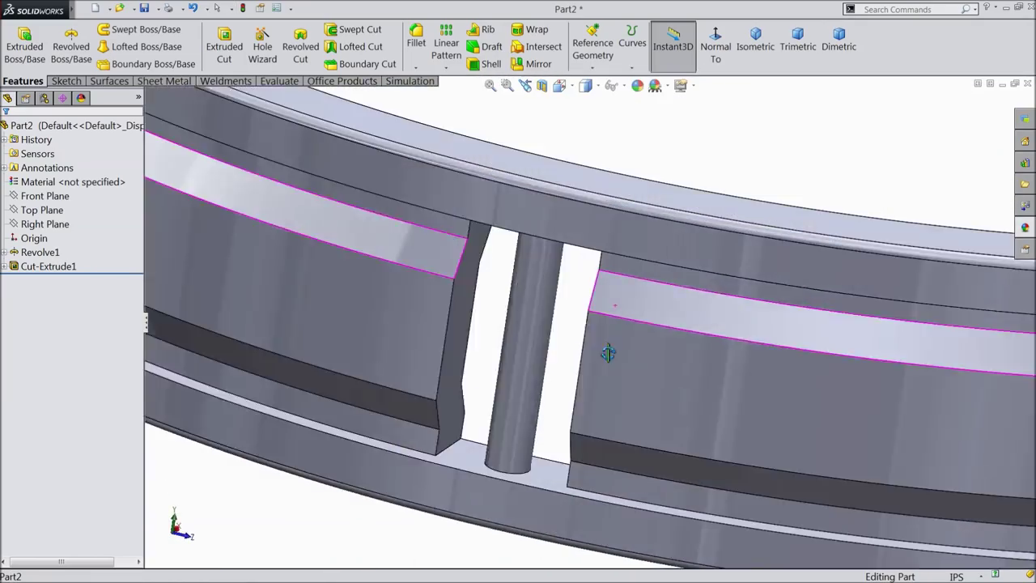
scroll(494, 391, "up", 3)
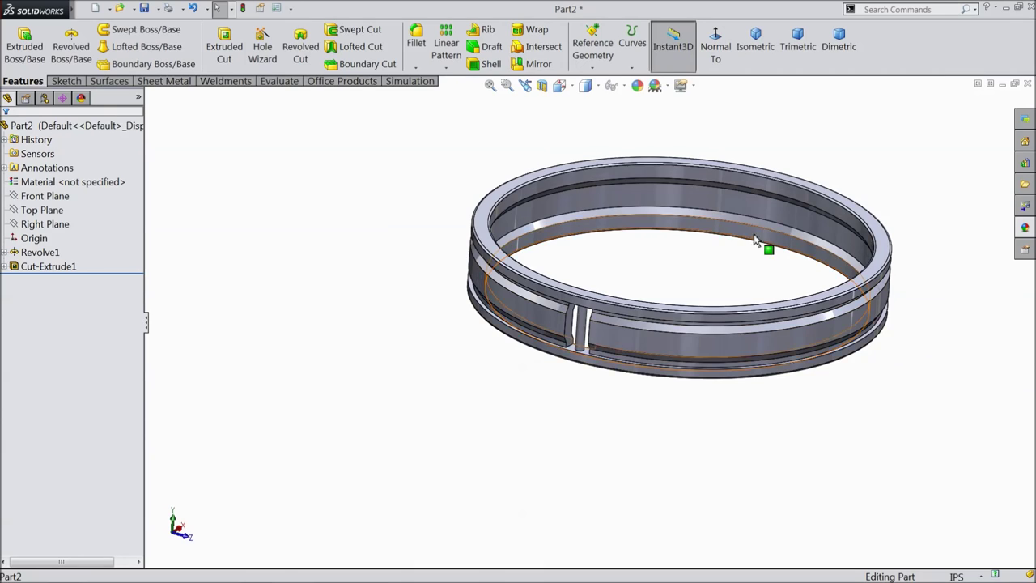
scroll(740, 258, "down", 3)
middle_click_drag(578, 300, 493, 342)
left_click(55, 269)
key("Escape")
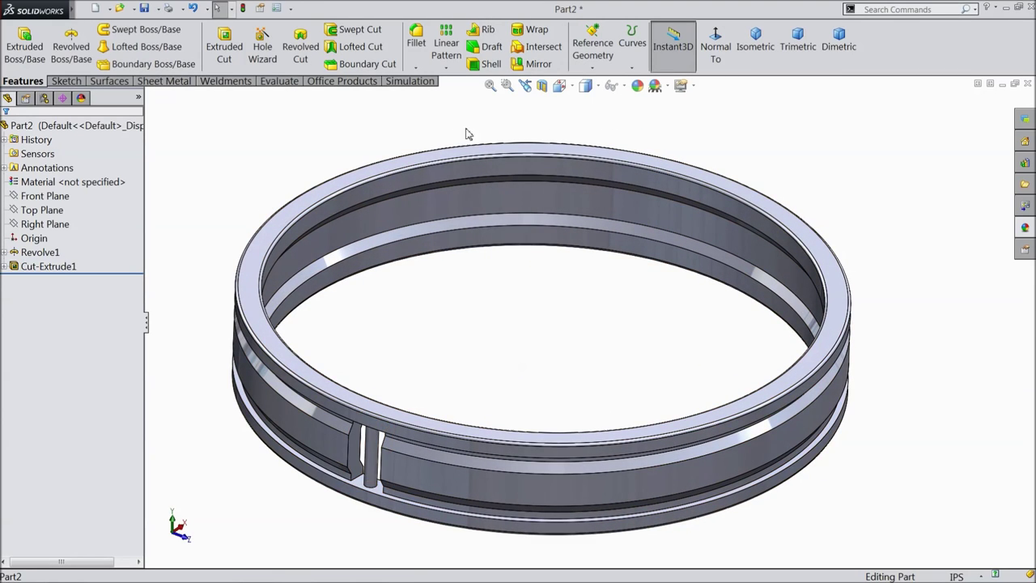
Show the temporary axes of the ring.
left_click(625, 87)
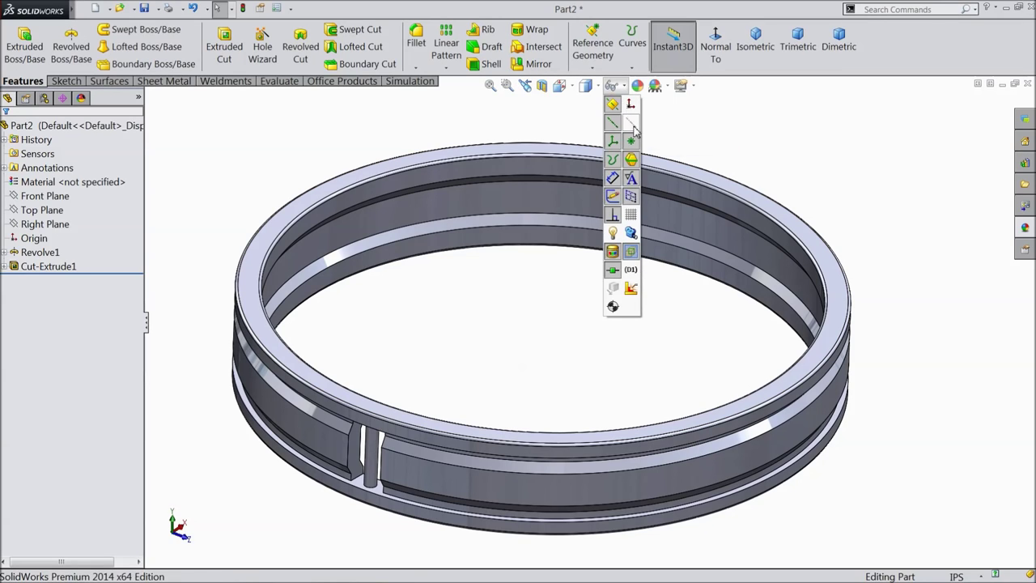
left_click(633, 124)
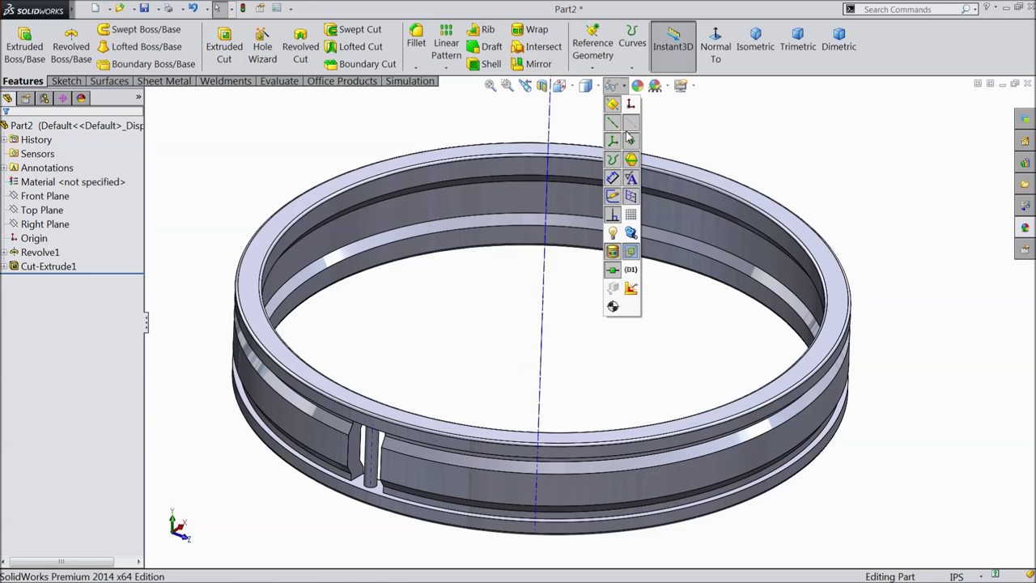
middle_click_drag(462, 302, 491, 280)
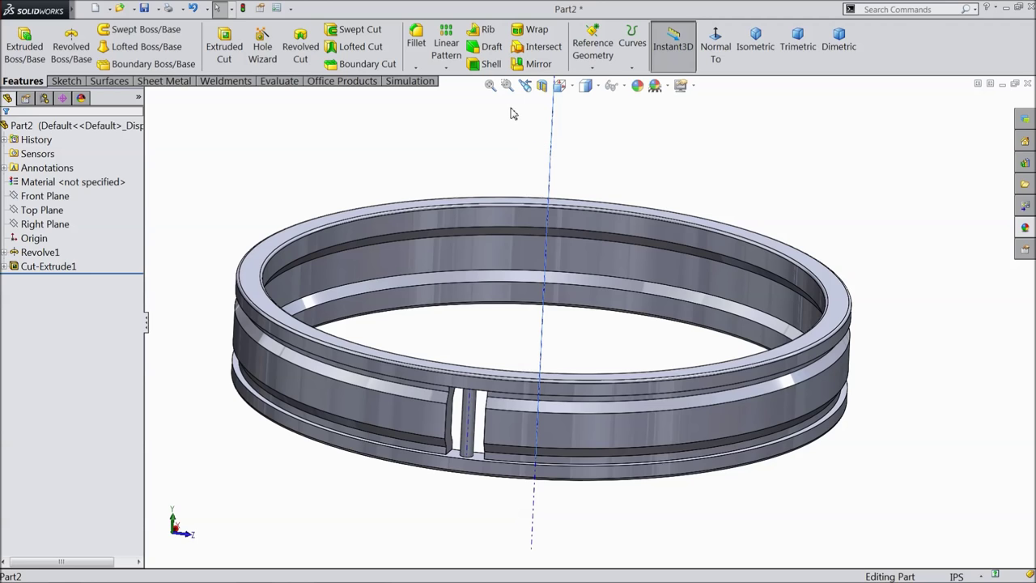
Create a circular pattern of the extruded cut about the ring's central axis, with 36 equally spaced instances over 360 degrees.
left_click(447, 70)
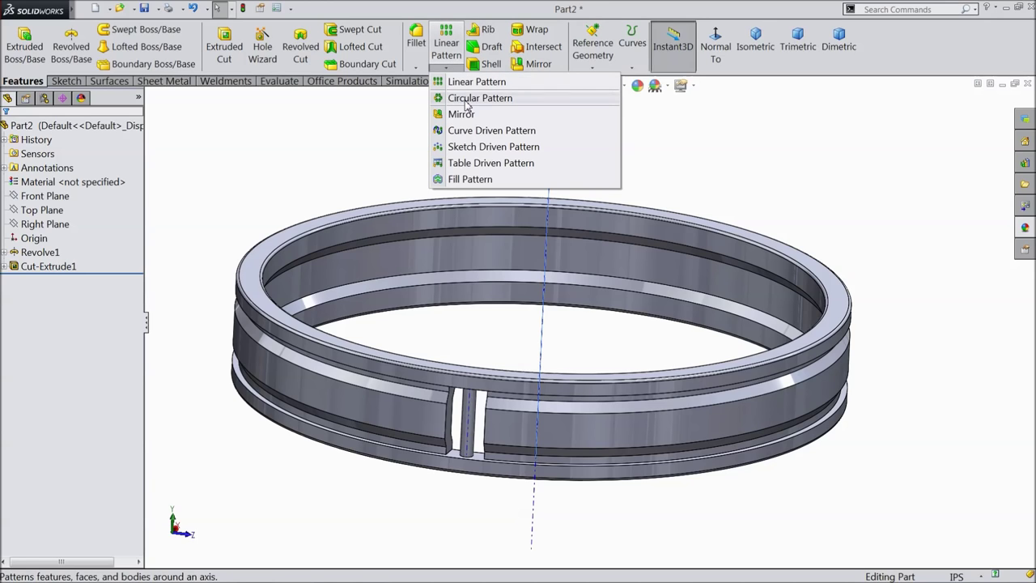
left_click(478, 98)
left_click(150, 98)
left_click(194, 239)
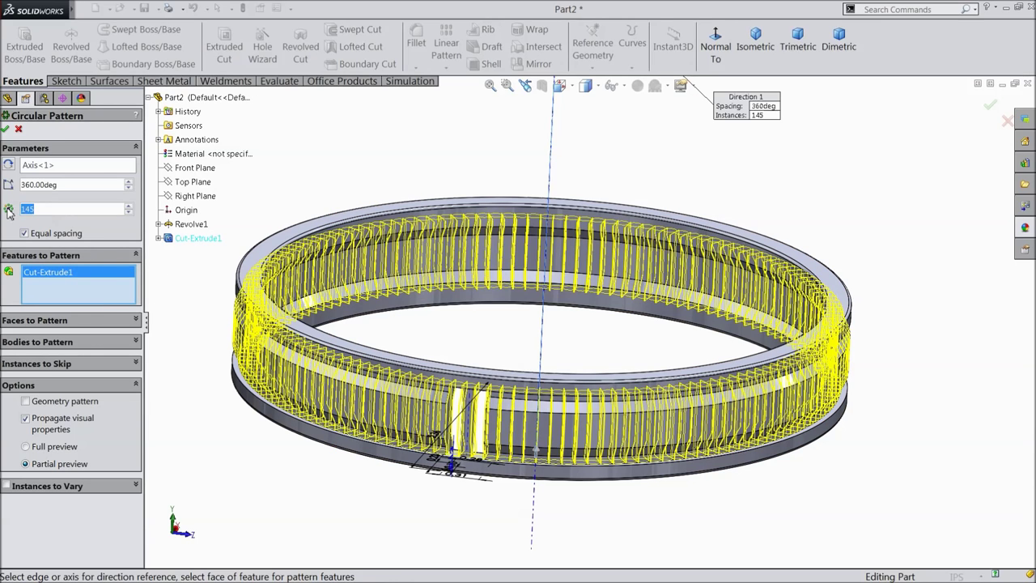
type("36")
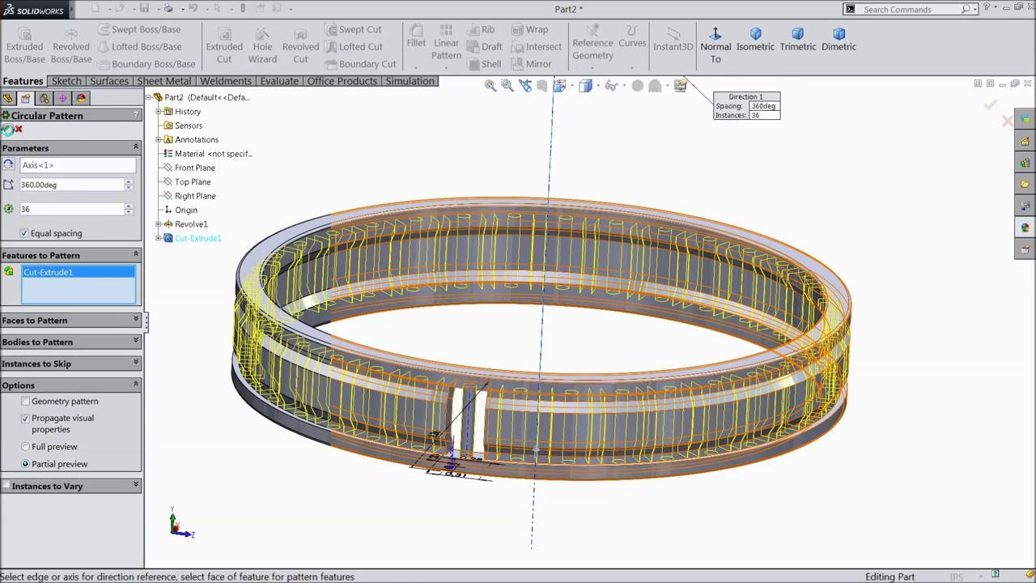
left_click(8, 128)
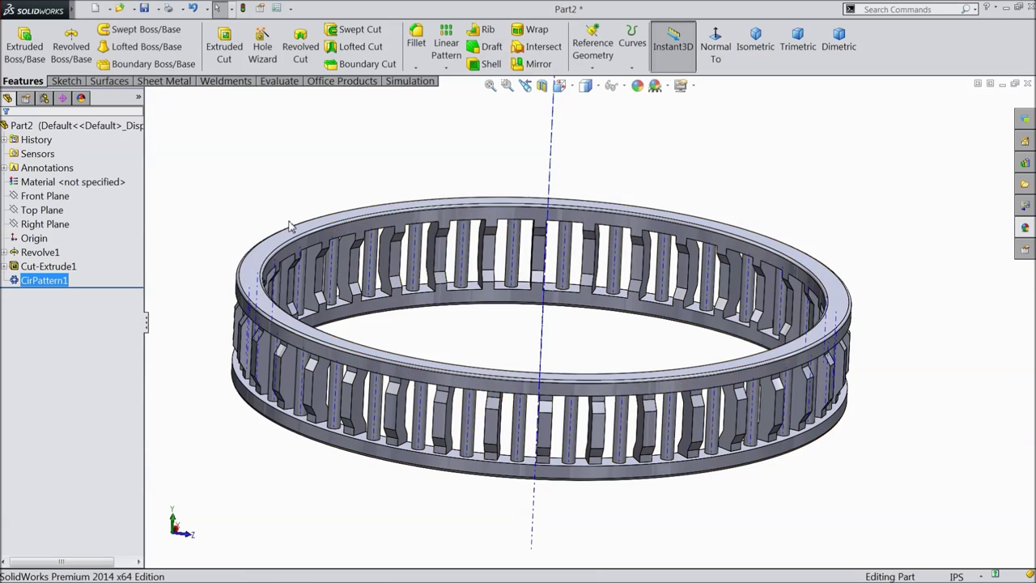
left_click(291, 179)
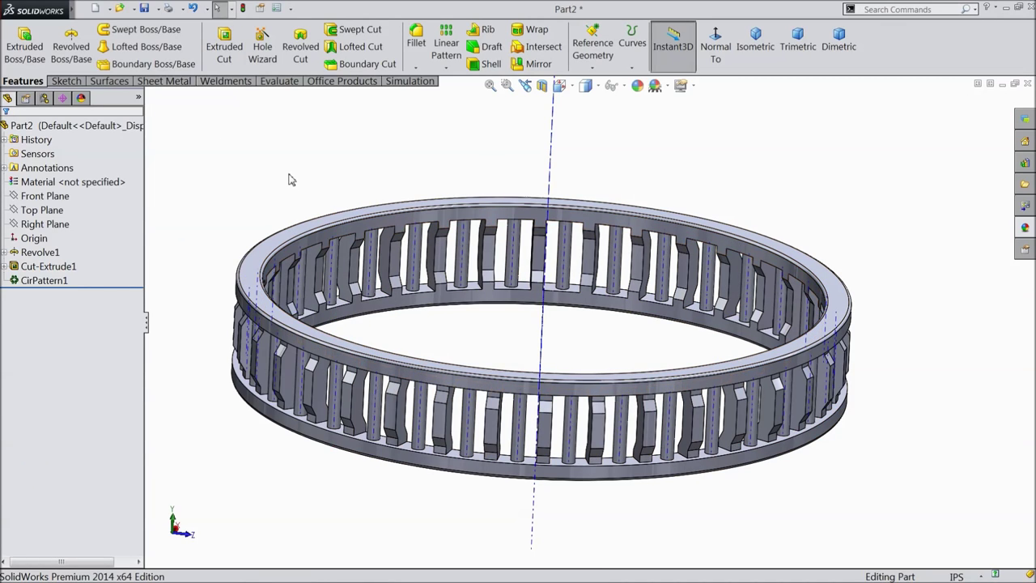
Hide the temporary axes and show the ring in isometric view.
left_click(620, 85)
left_click(631, 123)
middle_click_drag(407, 143, 421, 210)
key("ctrl+7")
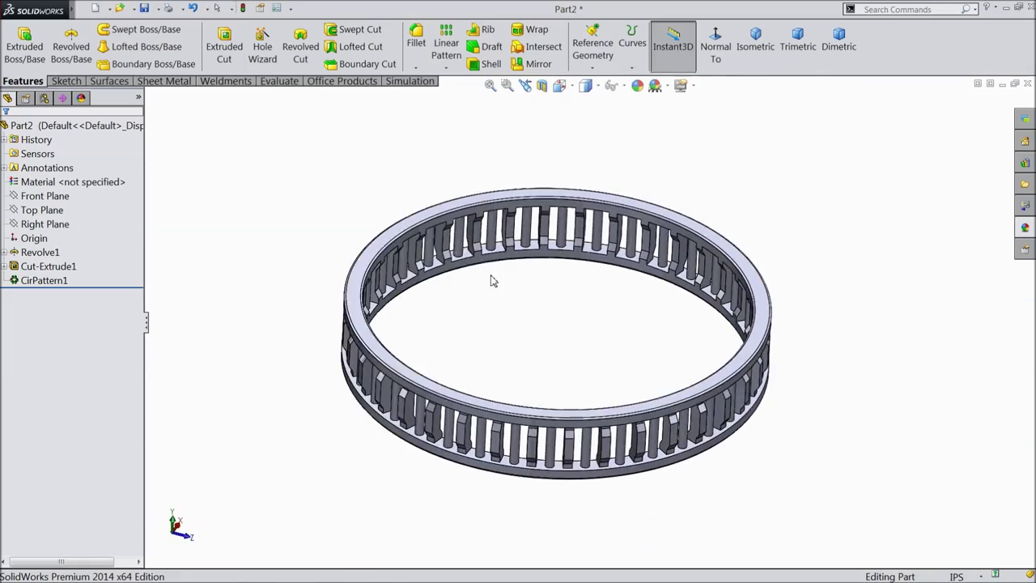
Apply the satin finish stainless steel appearance to the whole ring.
left_click(1026, 231)
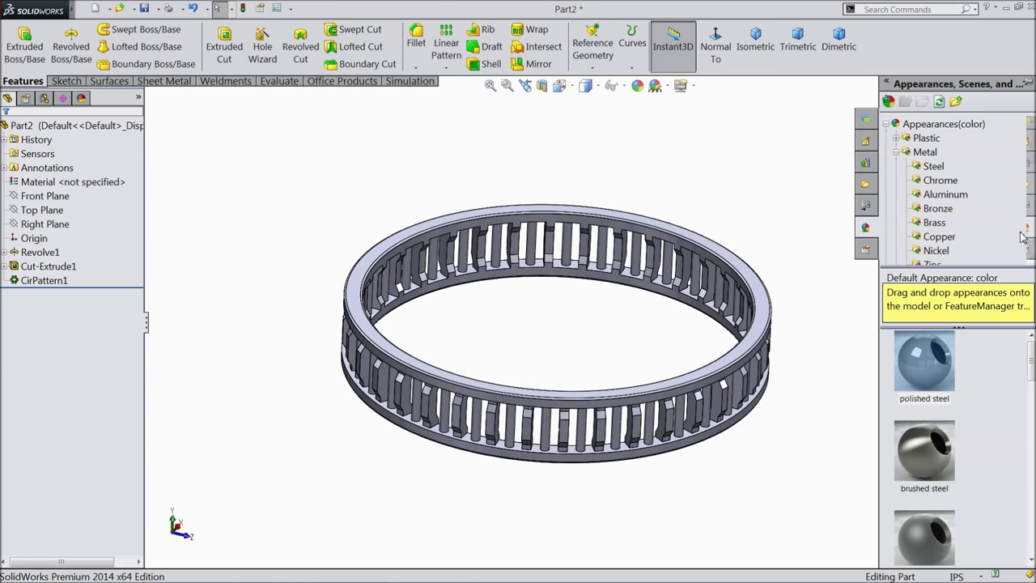
scroll(961, 488, "down", 3)
double_click(932, 430)
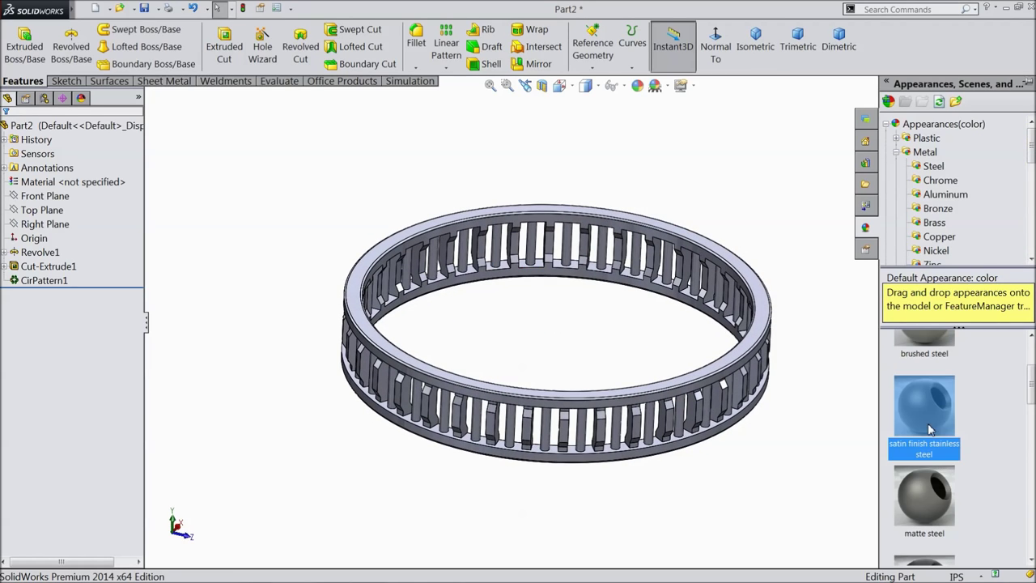
scroll(601, 319, "down", 2)
mouse_move(563, 324)
middle_mouse_down()
mouse_move(544, 254)
mouse_move(620, 291)
mouse_move(546, 314)
middle_mouse_up()
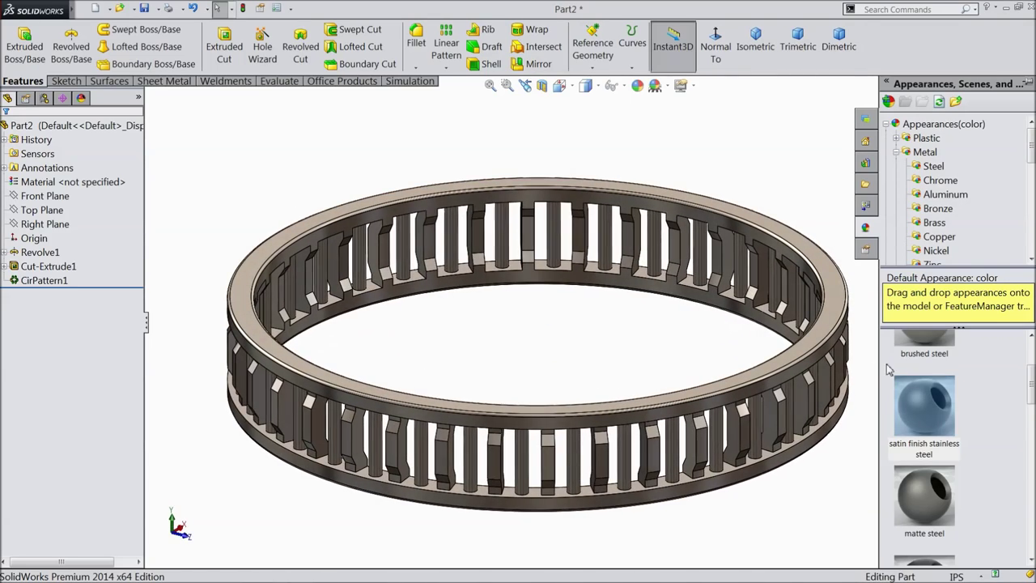
Apply the polished steel appearance to the whole ring and save the part as 2.Inner Ring in the Needle Roller Bearing folder.
scroll(907, 372, "up", 1)
double_click(928, 375)
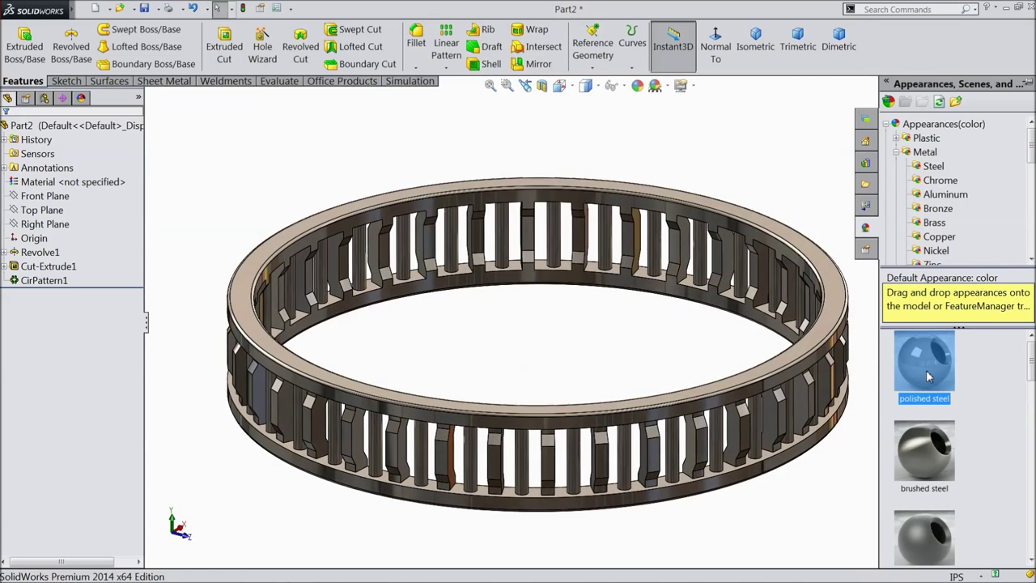
middle_click_drag(591, 331, 542, 329)
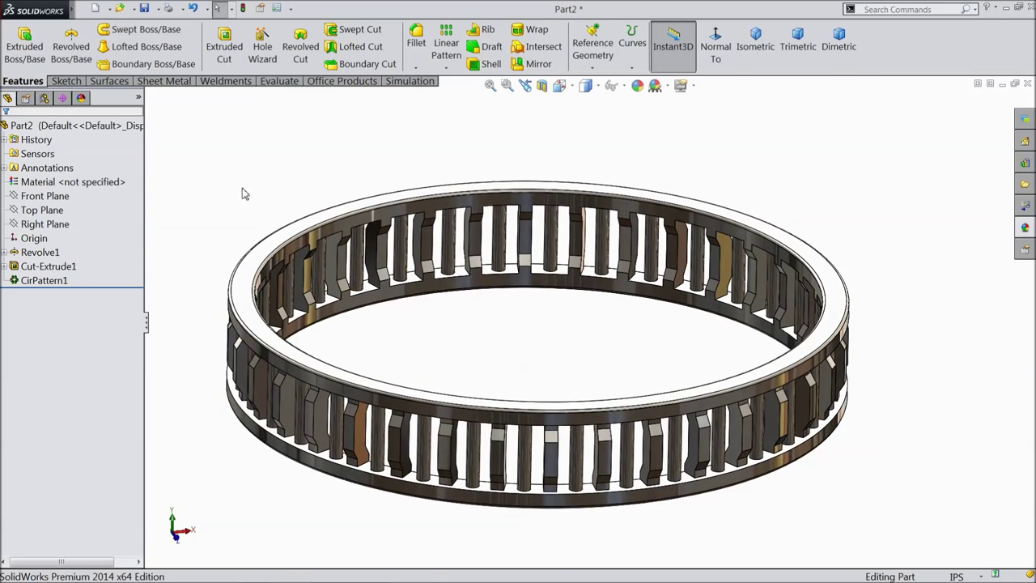
left_click(146, 9)
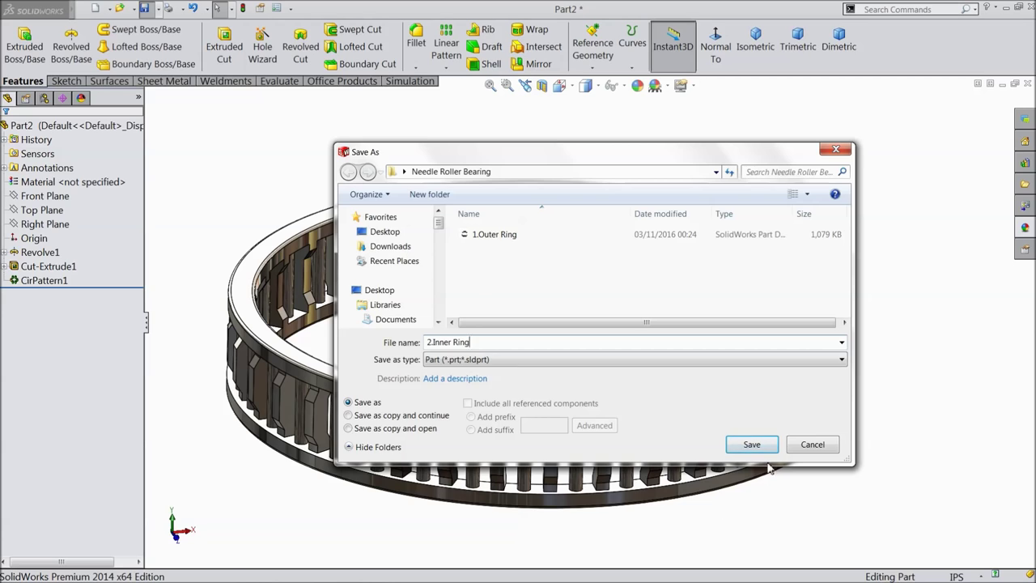
left_click(753, 444)
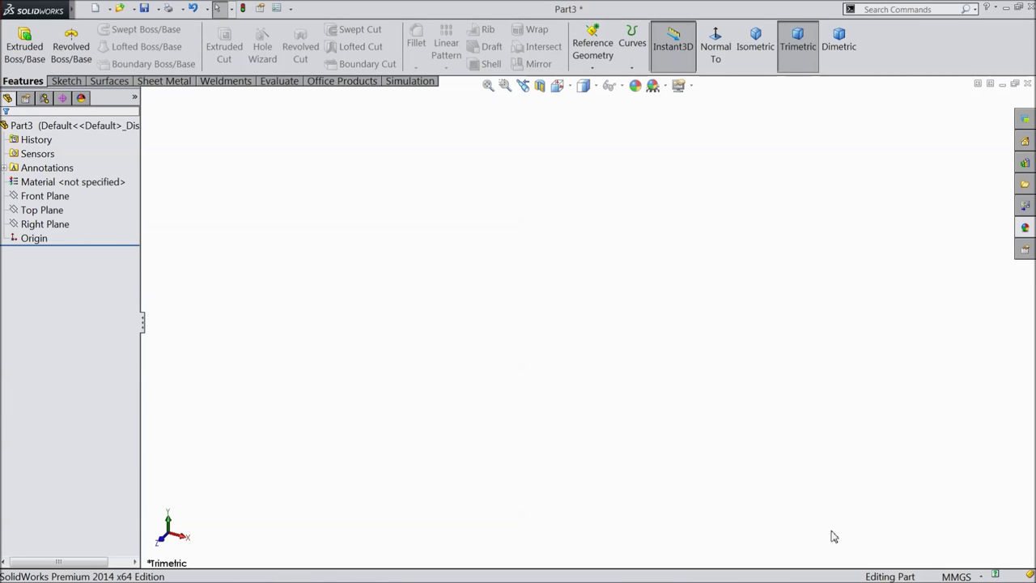
Set the new part's units to IPS and sketch two origin-centred circles on the Top Plane, with radii about 2.83 in and 1.39 in.
left_click(956, 576)
left_click(923, 539)
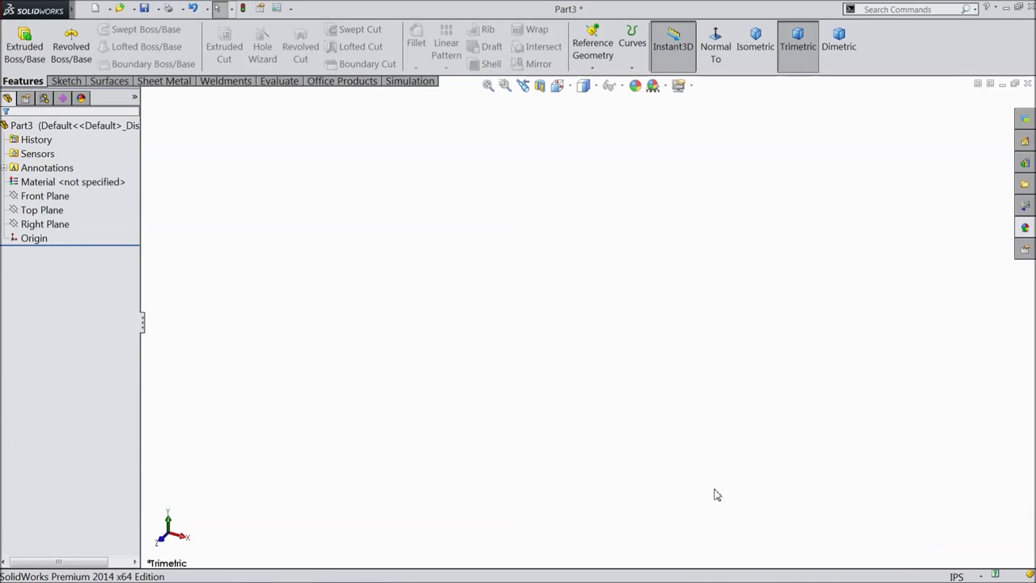
left_click(40, 210)
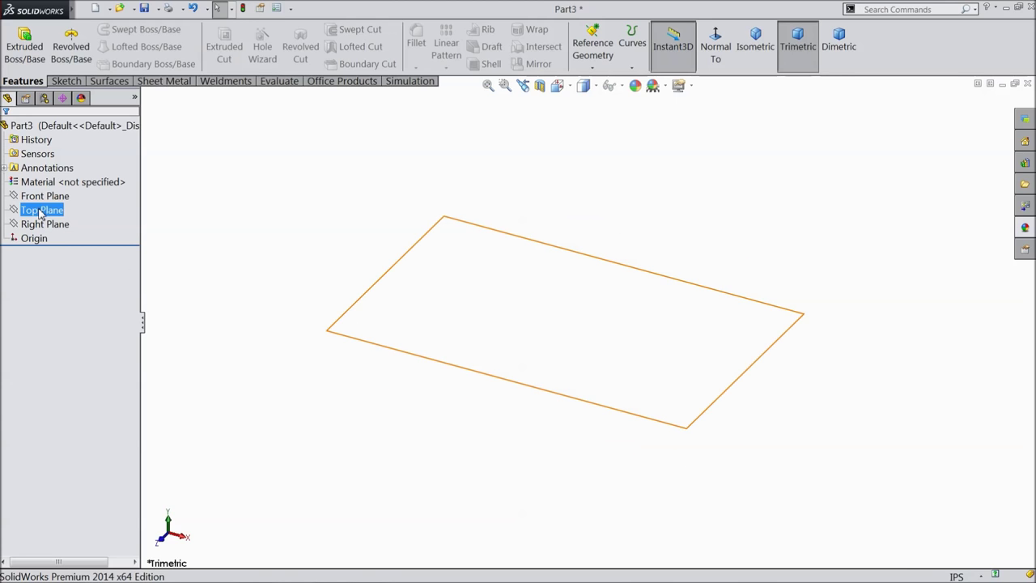
left_click(39, 193)
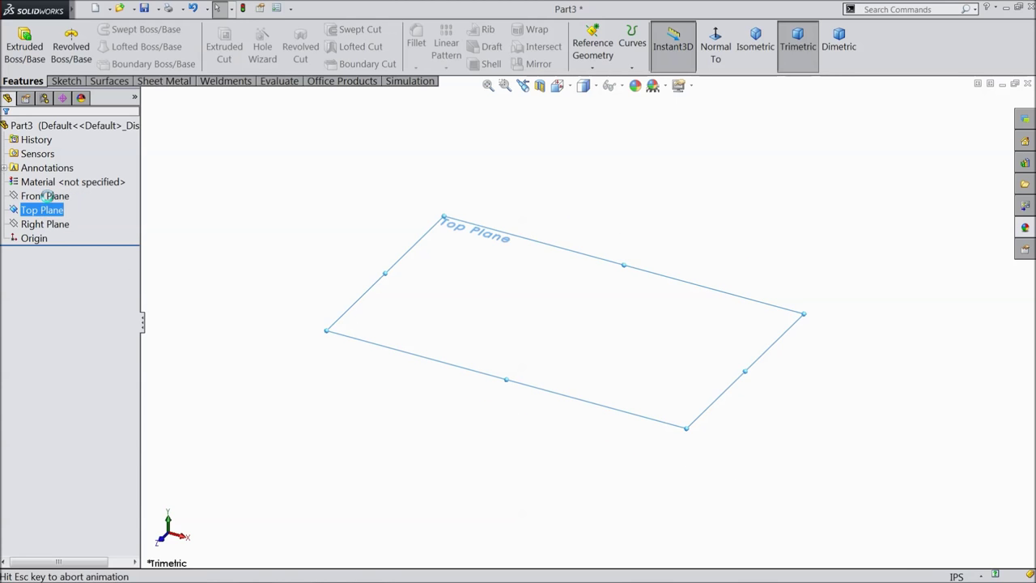
left_click(67, 82)
left_click(117, 30)
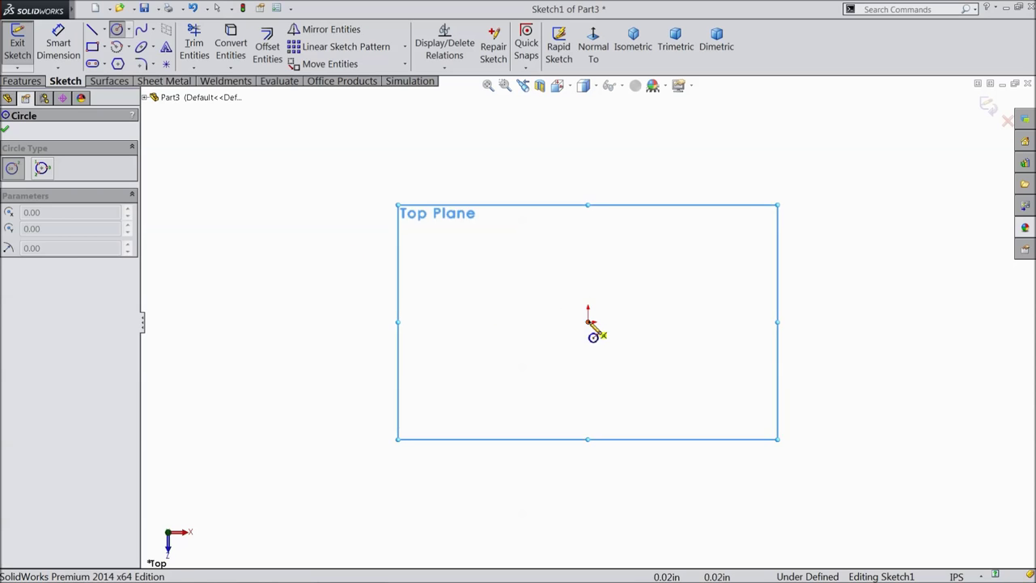
left_click(587, 320)
left_click(442, 275)
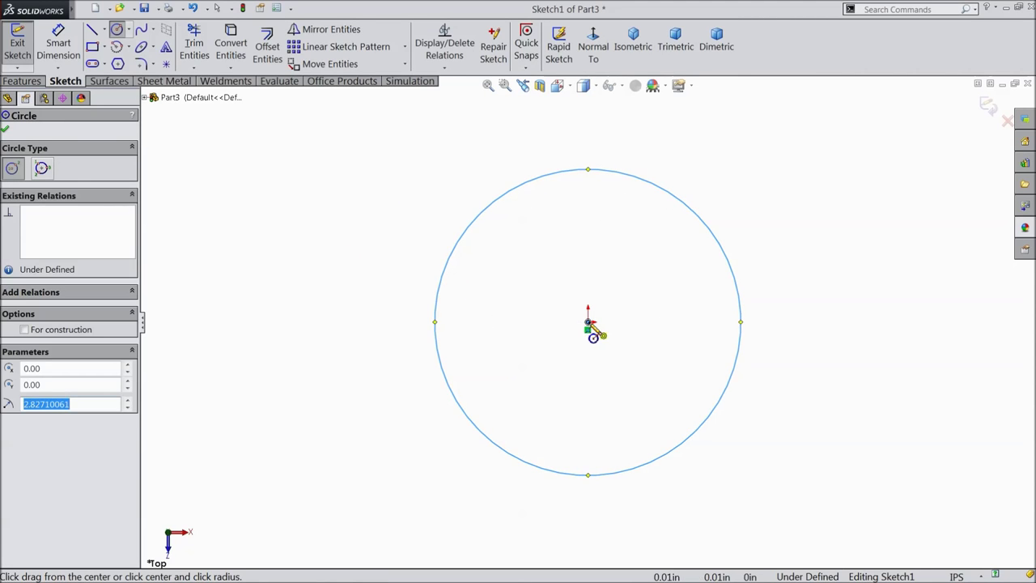
left_click(588, 320)
left_click(517, 304)
scroll(620, 300, "up", 2)
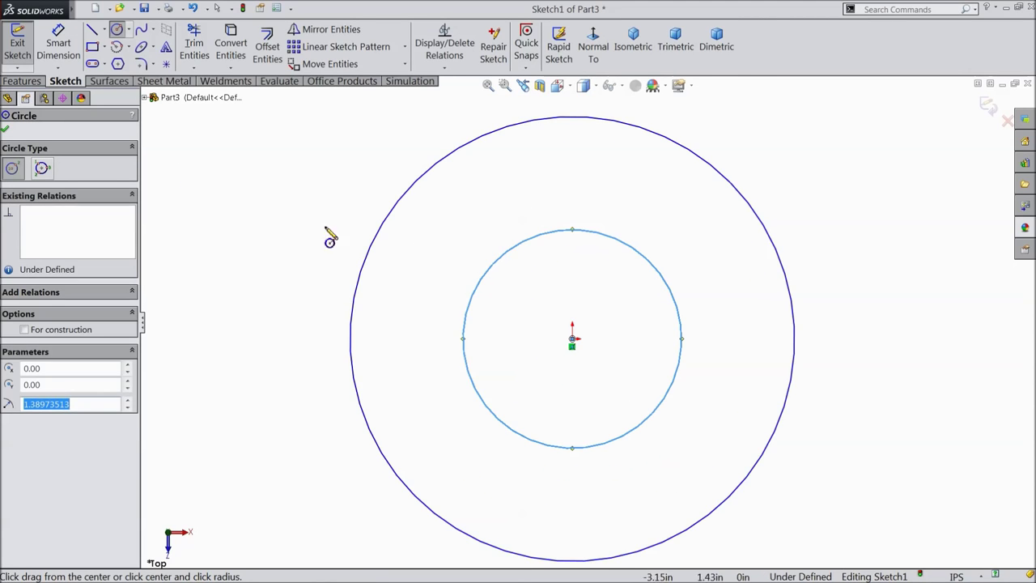
Dimension the outer circle to a diameter of 0.3 in and the radial gap between the two circles to 0.1 in.
left_click(58, 44)
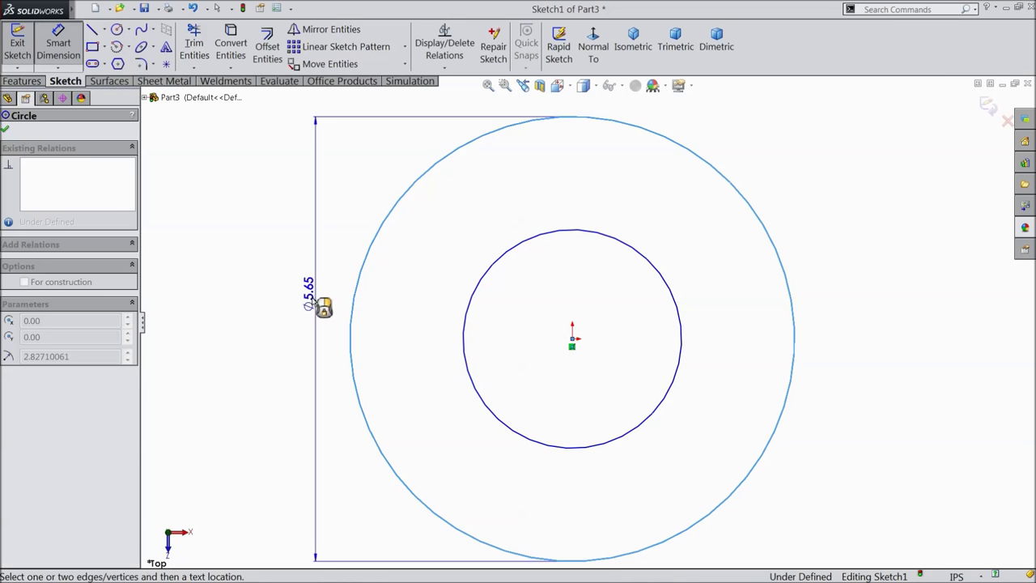
left_click(358, 296)
left_click(258, 307)
type("0.3")
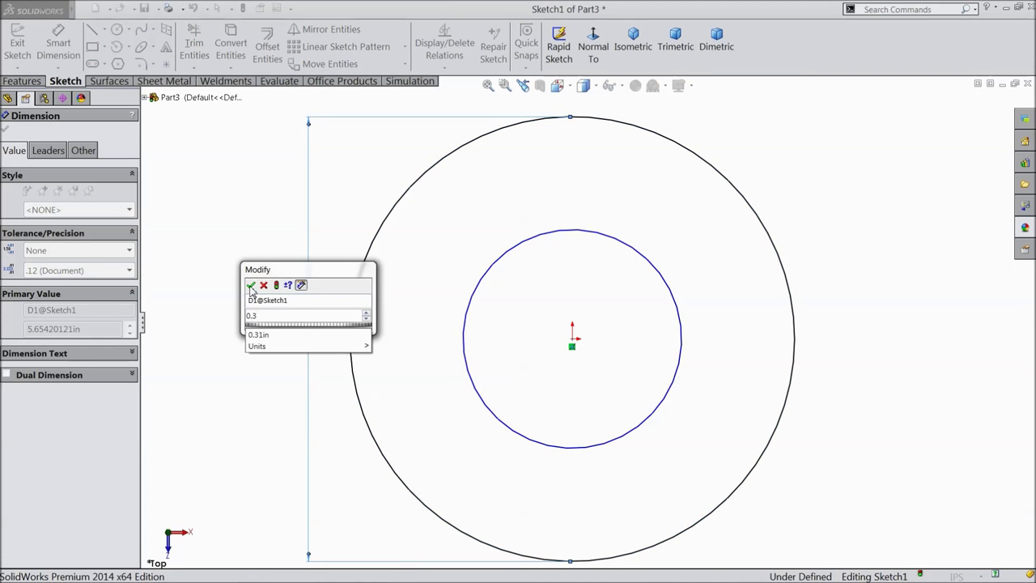
left_click(251, 287)
left_click(466, 314)
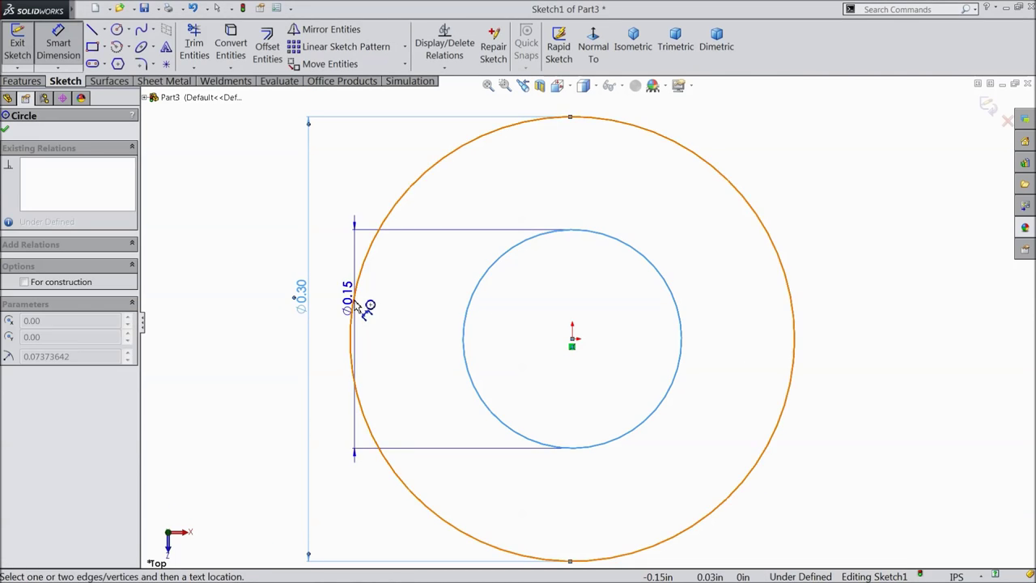
left_click(409, 354)
type("0.1")
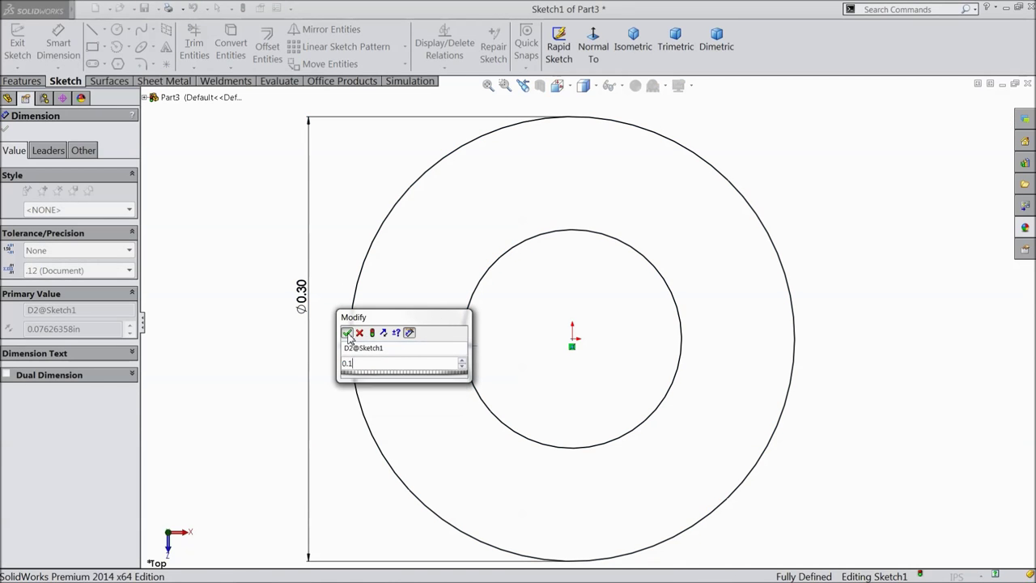
left_click(347, 333)
left_click(6, 129)
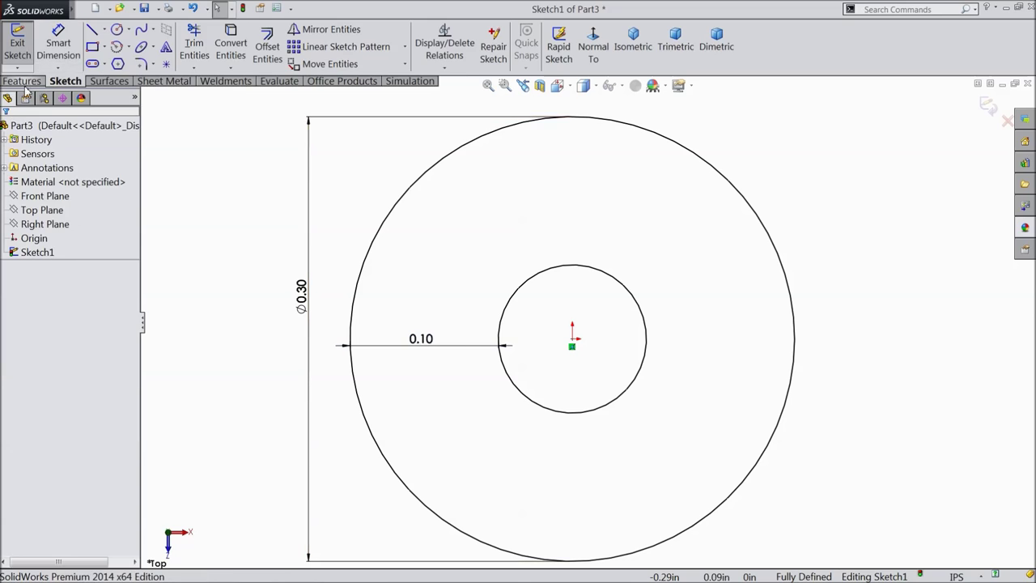
Extrude the ring-shaped profile as a blind boss 0.55 in deep and show it in isometric view.
left_click(23, 81)
left_click(24, 44)
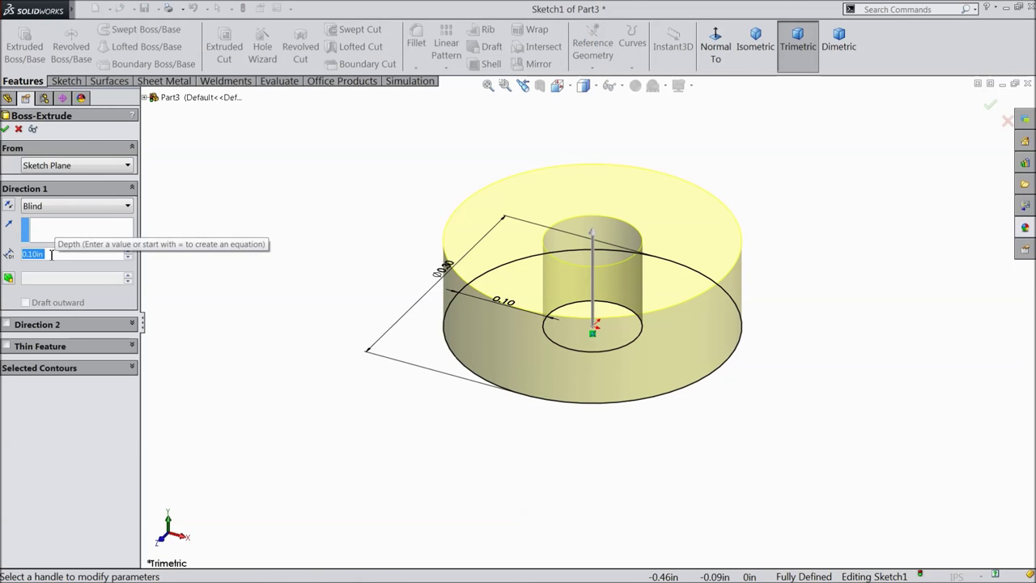
type("0.55")
mouse_move(97, 267)
left_click(150, 269)
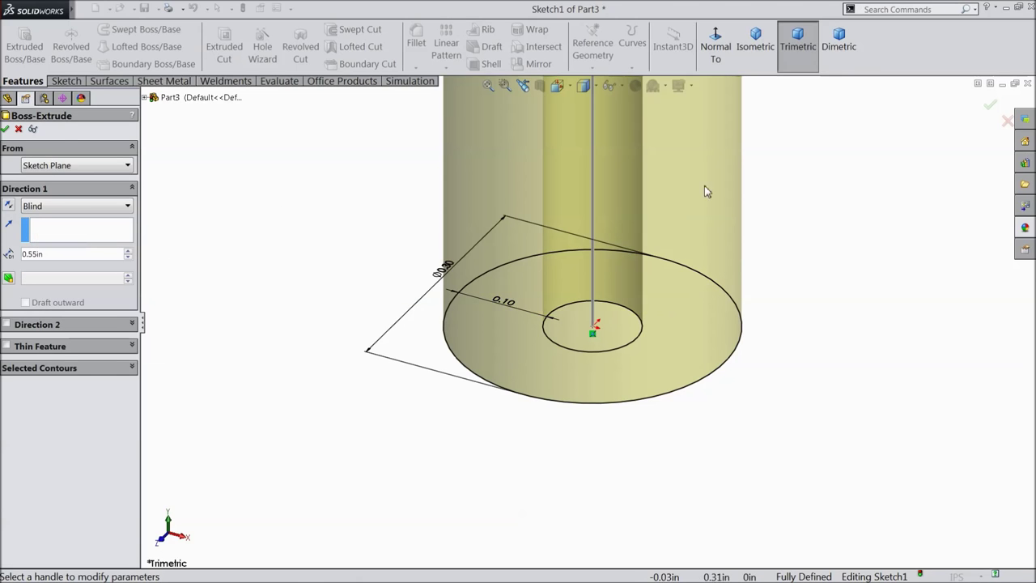
left_click(756, 49)
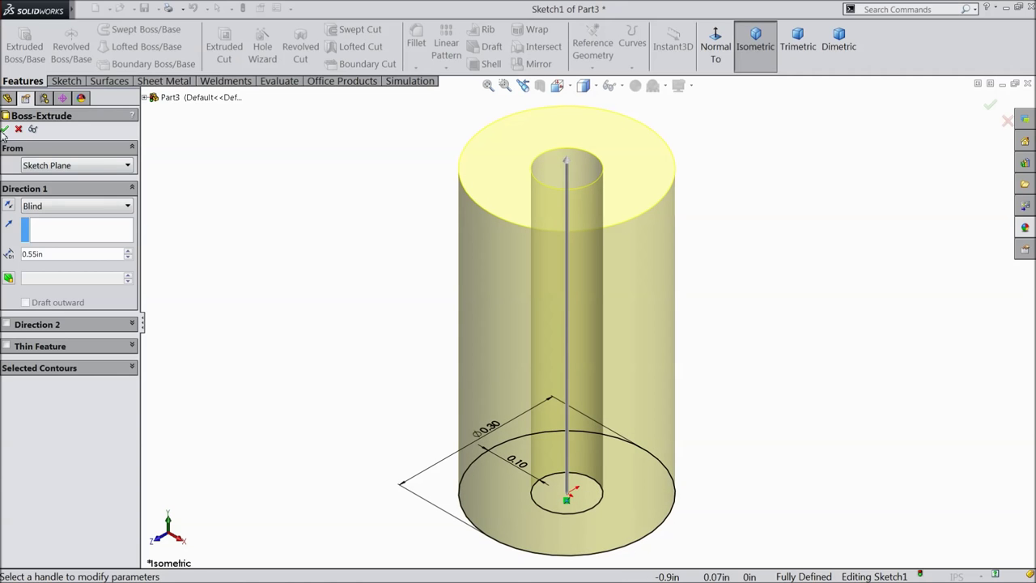
left_click(4, 130)
Fillet the inner and outer edges of both end faces of the roller with a 0.01 in radius and return to isometric view.
left_click(416, 61)
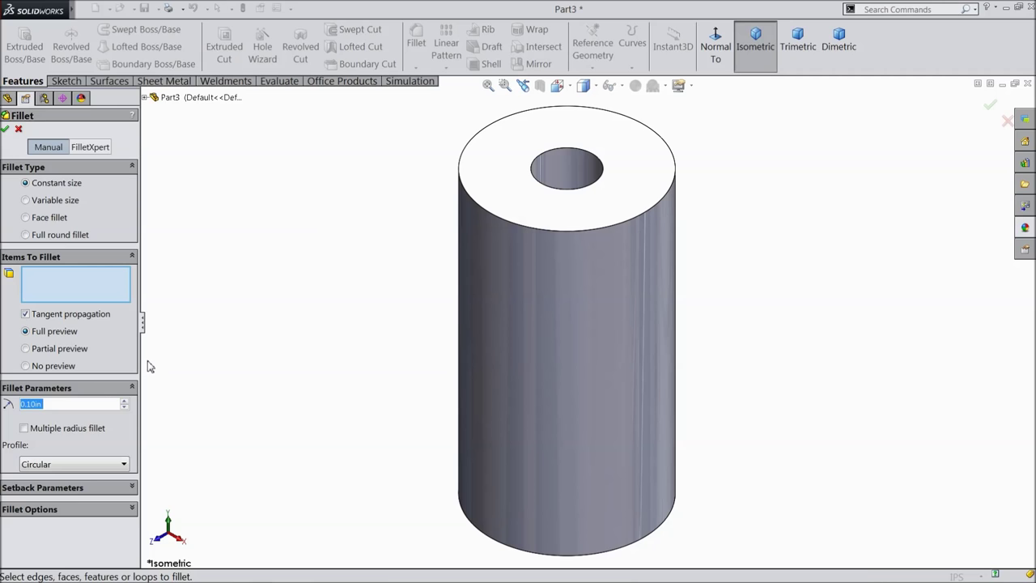
type("0.01")
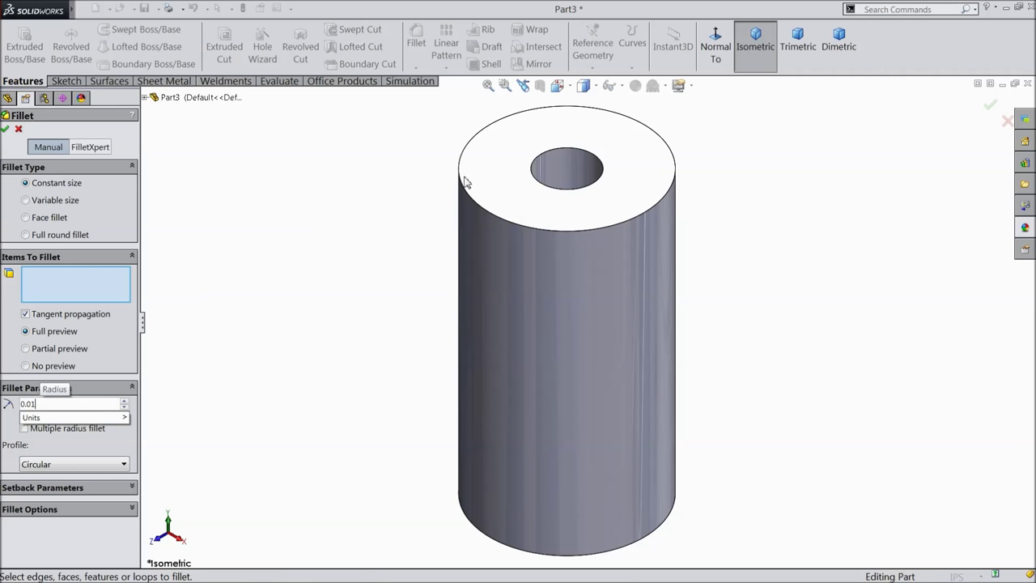
key("Return")
left_click(513, 170)
middle_click_drag(410, 469, 424, 248)
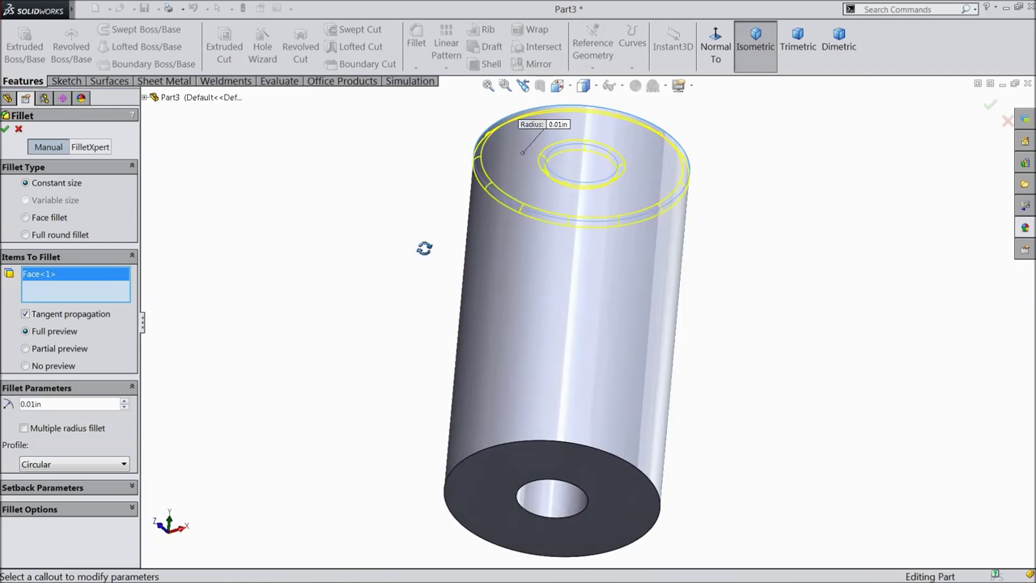
left_click(487, 451)
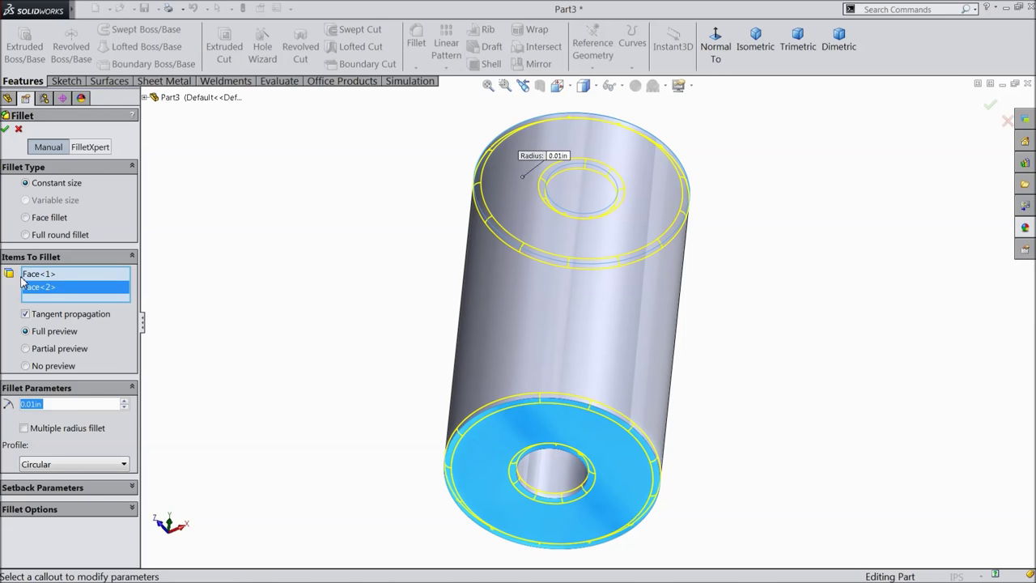
left_click(6, 130)
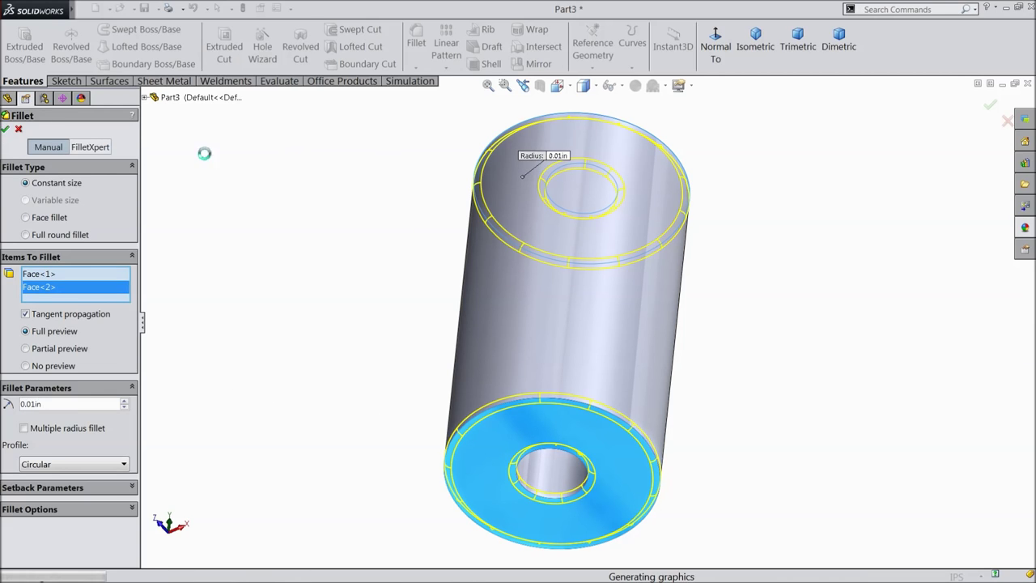
left_click(749, 64)
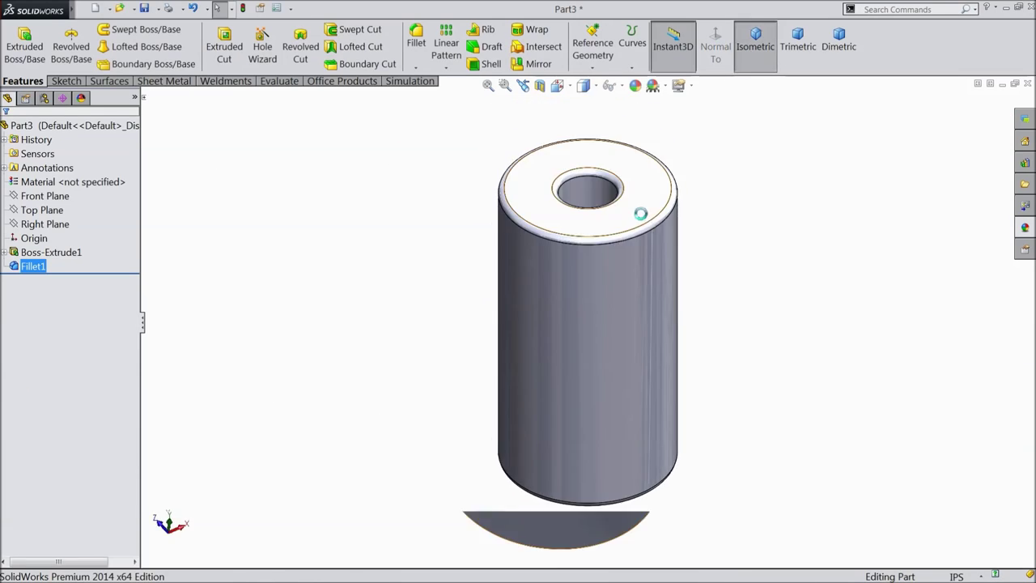
left_click(635, 85)
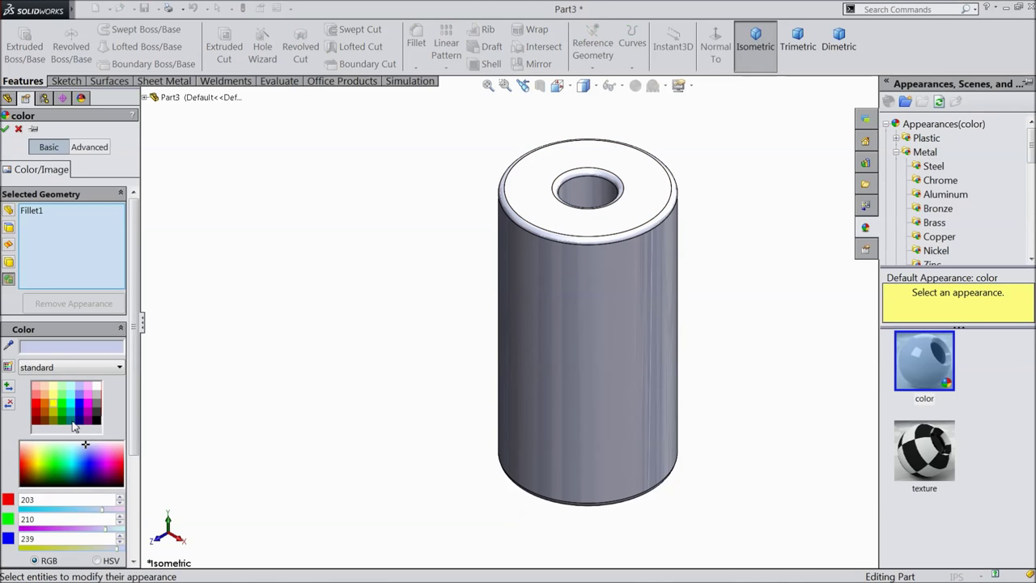
left_click(54, 403)
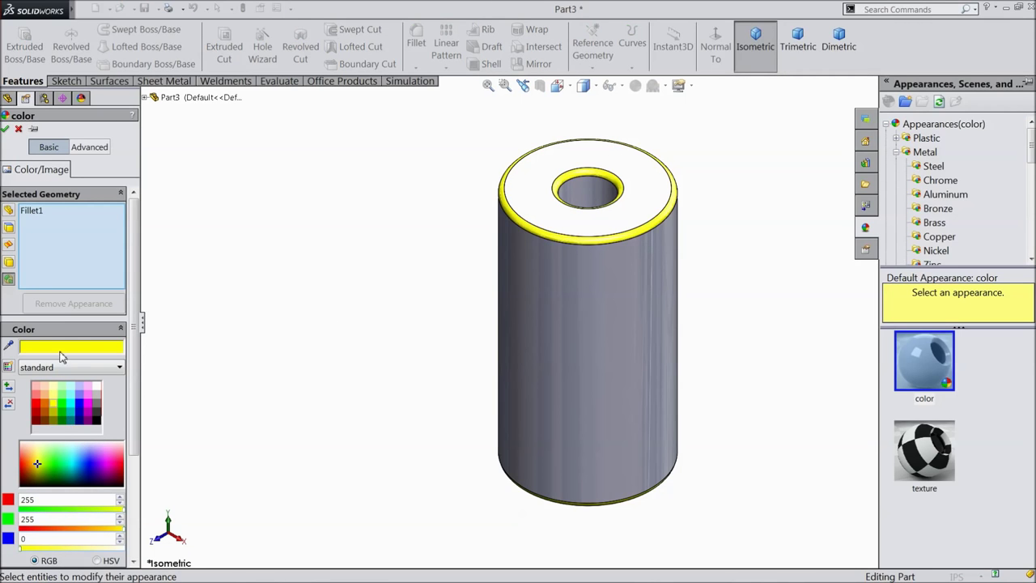
left_click(565, 347)
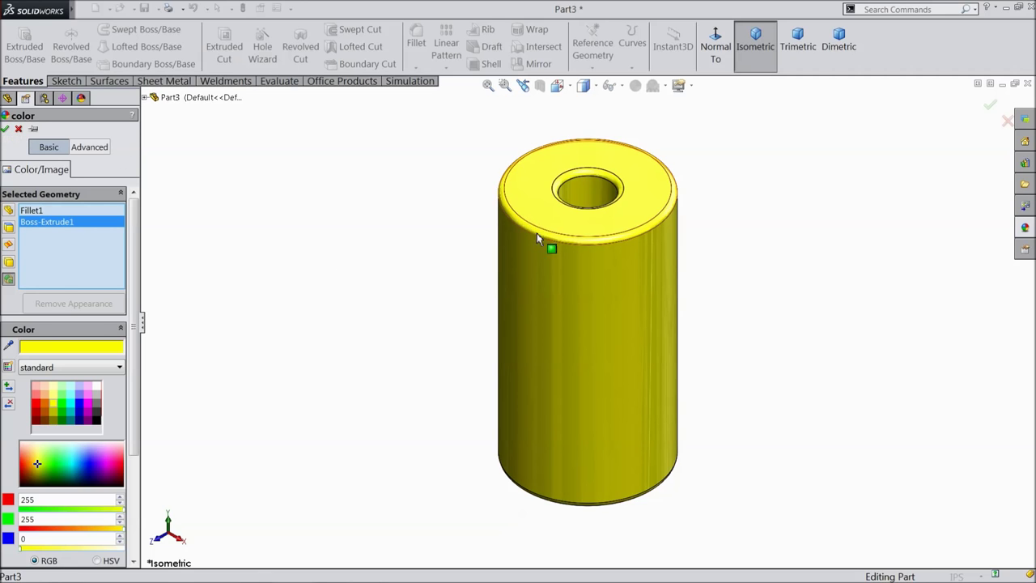
left_click(17, 129)
Apply the metallic gold appearance from the car paints to the whole roller.
left_click(1025, 229)
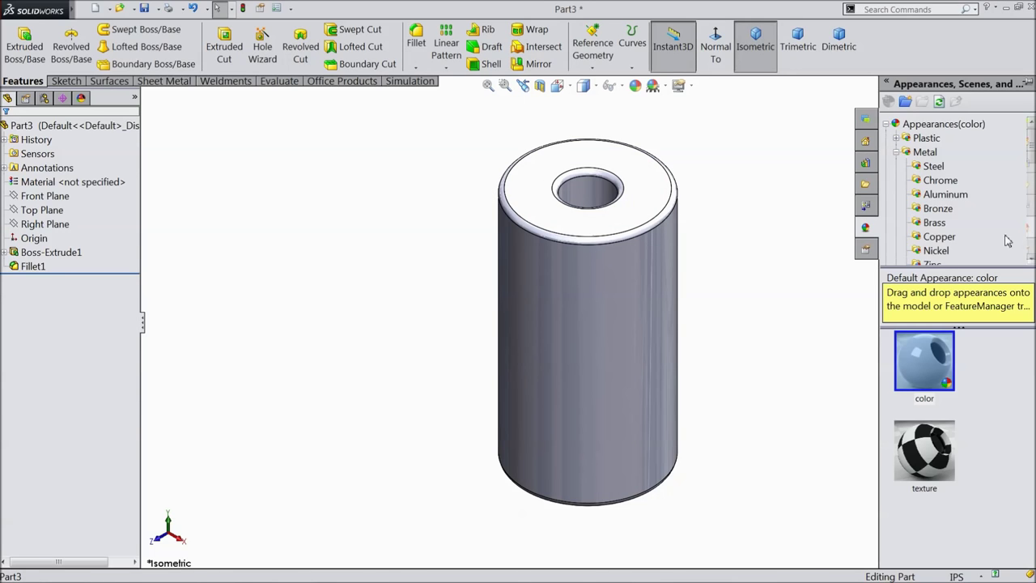
scroll(934, 236, "down", 4)
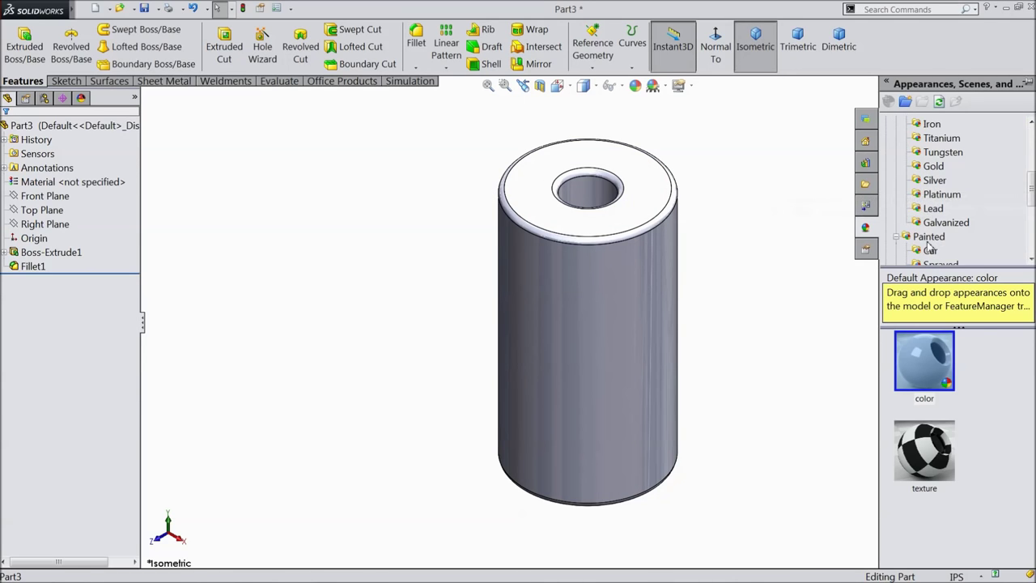
left_click(930, 251)
scroll(942, 374, "down", 5)
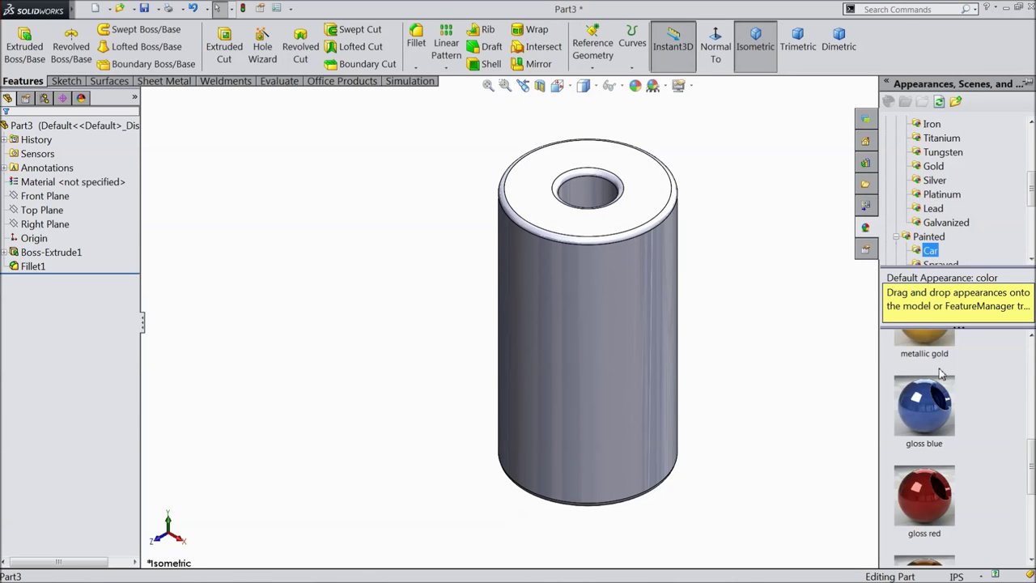
double_click(932, 340)
middle_click_drag(712, 360, 682, 312)
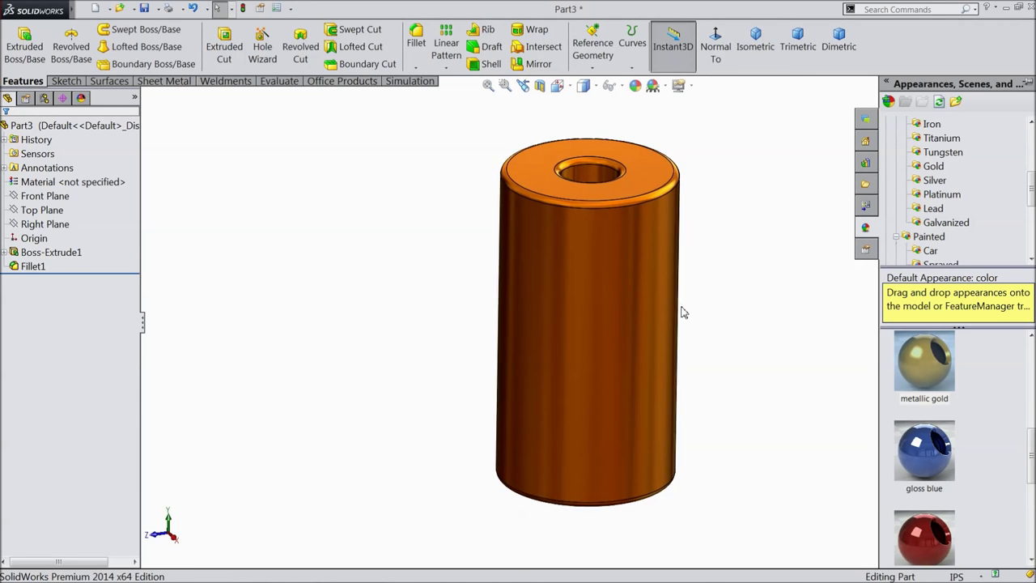
Shift the primary colour of the roller's metallic gold appearance from orange towards yellow.
left_click(636, 86)
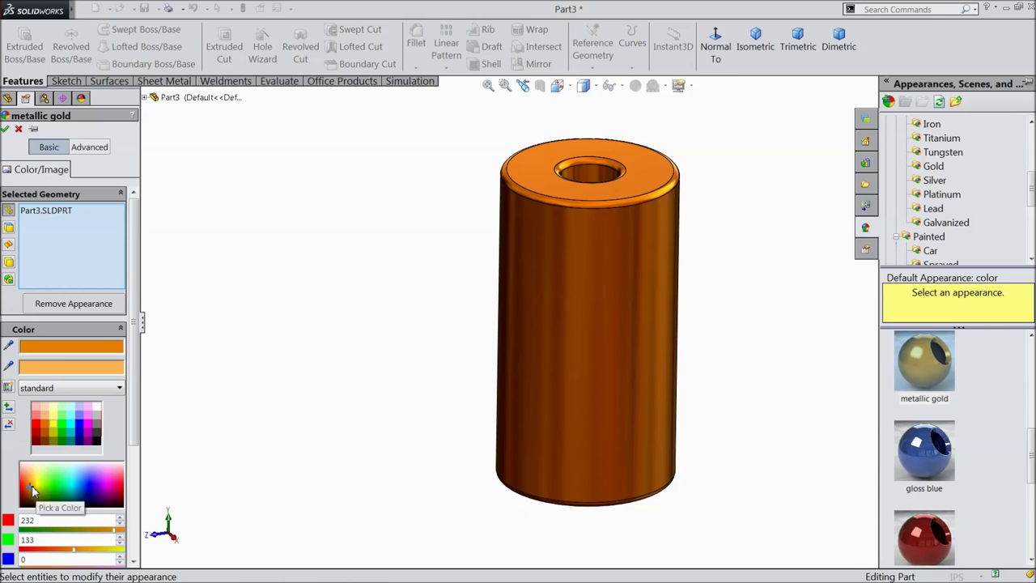
left_click_drag(29, 488, 39, 483)
left_click(7, 128)
middle_click_drag(532, 416, 488, 409)
Save the roller part in the Needle Roller Bearing folder with a file name beginning 3.Needle.
left_click(145, 8)
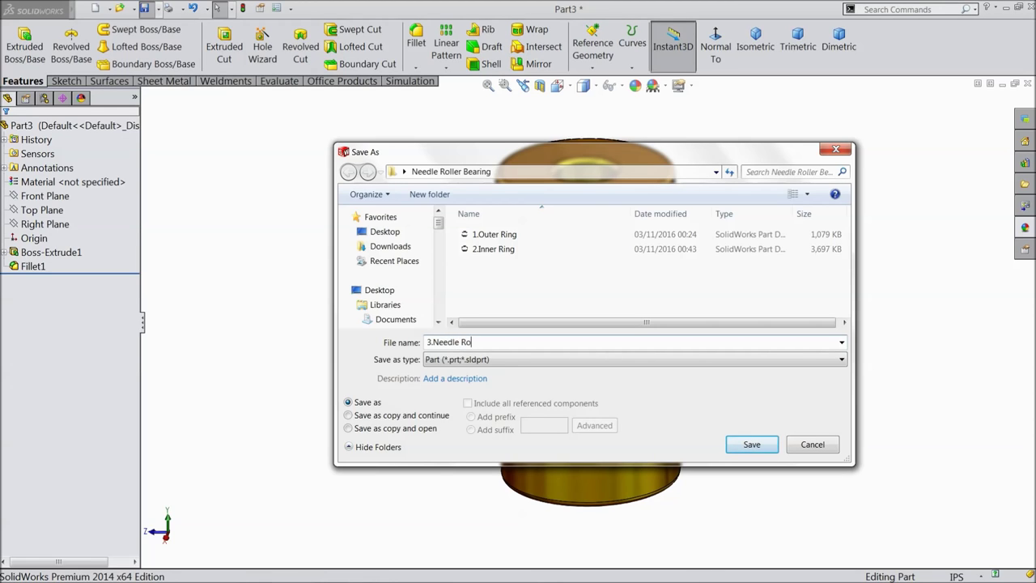
left_click(768, 448)
middle_click_drag(706, 296, 683, 342)
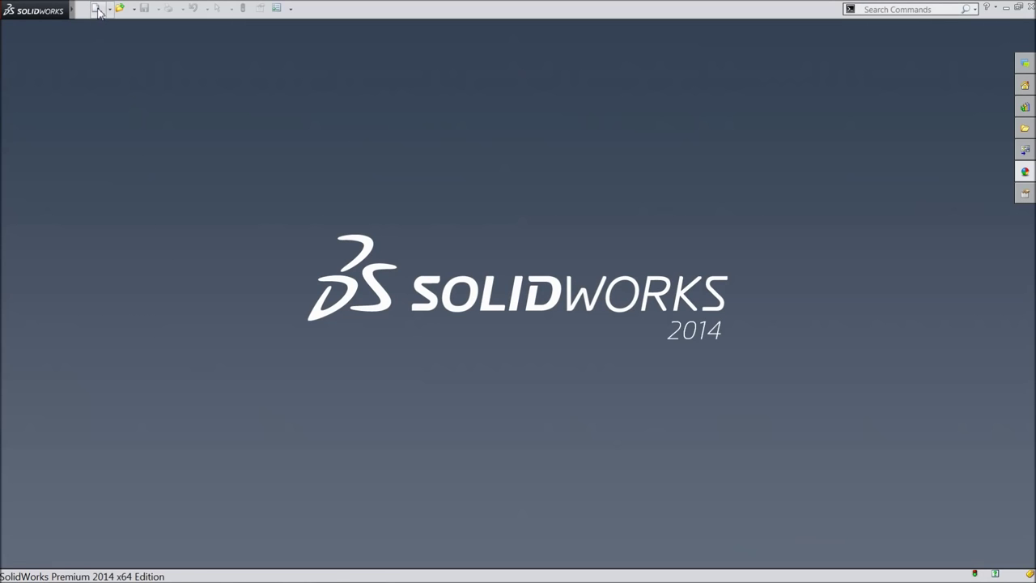
Create a new assembly document and widen the component insertion pane.
left_click(96, 10)
left_click(229, 314)
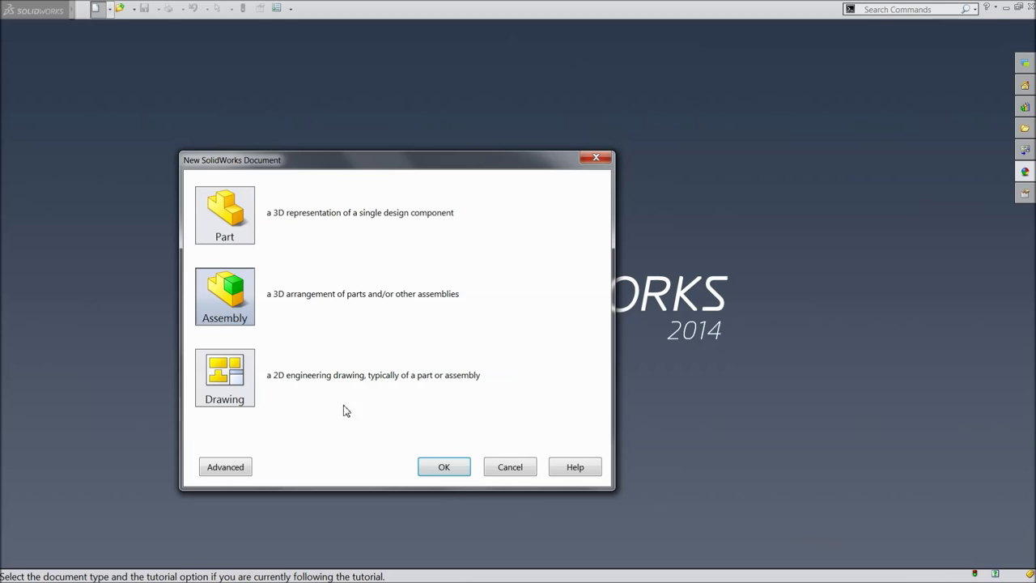
left_click(442, 467)
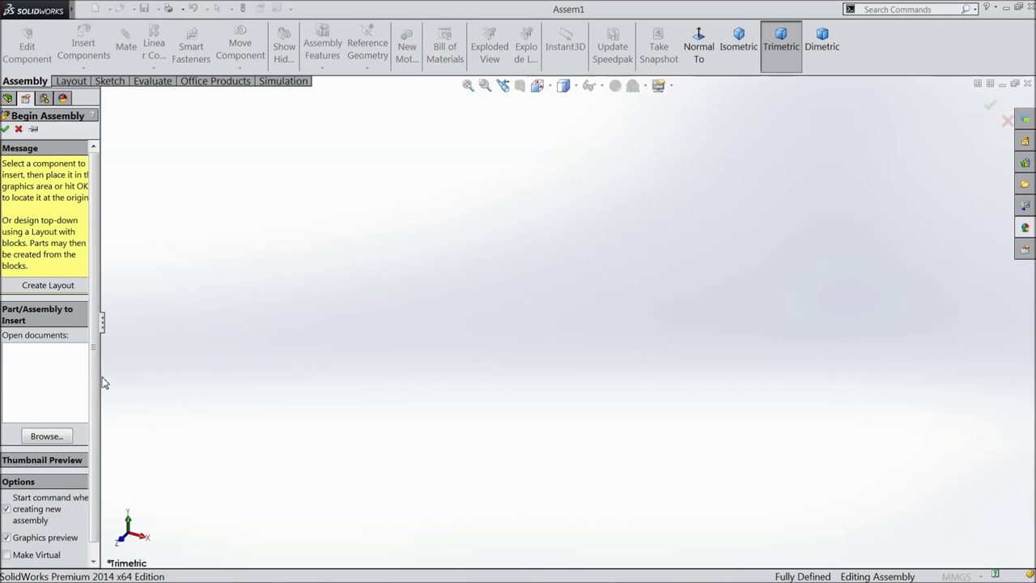
left_click_drag(102, 361, 153, 359)
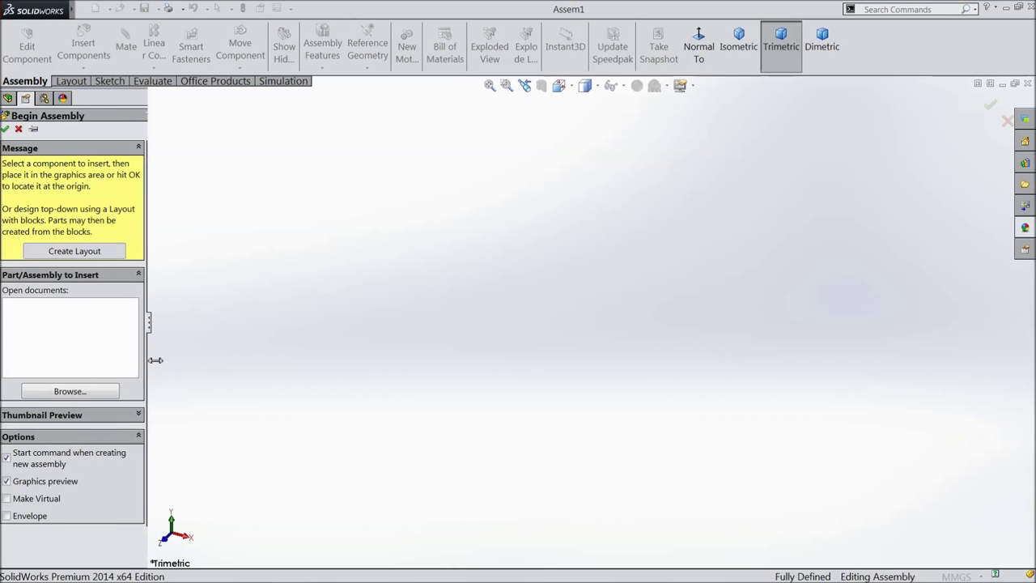
Insert the 1.Outer Ring, 2.Inner Ring and 3.Needle Roller parts from the Needle Roller Bearing folder, placing them apart from each other.
left_click(72, 391)
left_click_drag(452, 223, 466, 154)
left_click(464, 156)
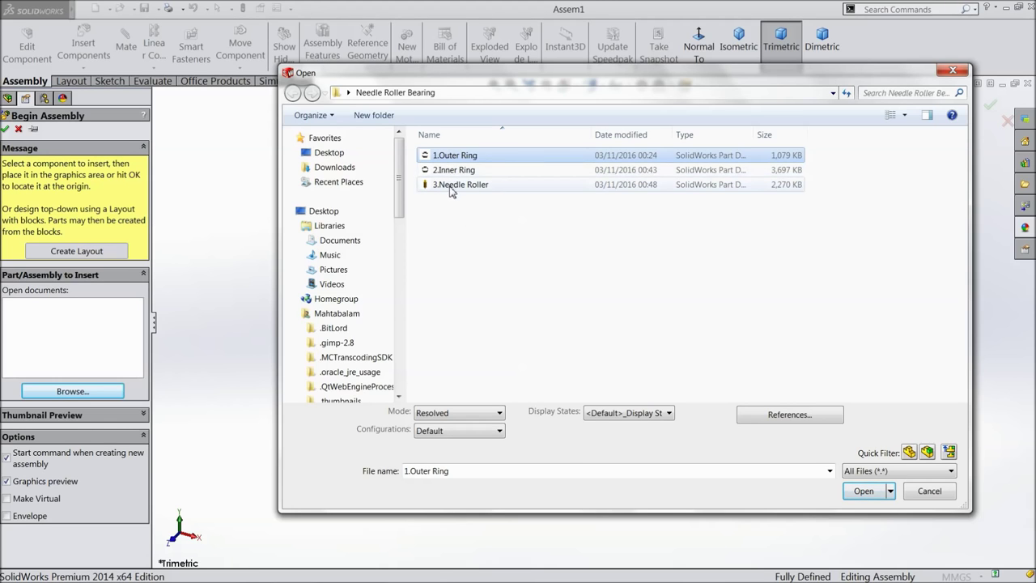
left_click(458, 186, "shift")
left_click(863, 502)
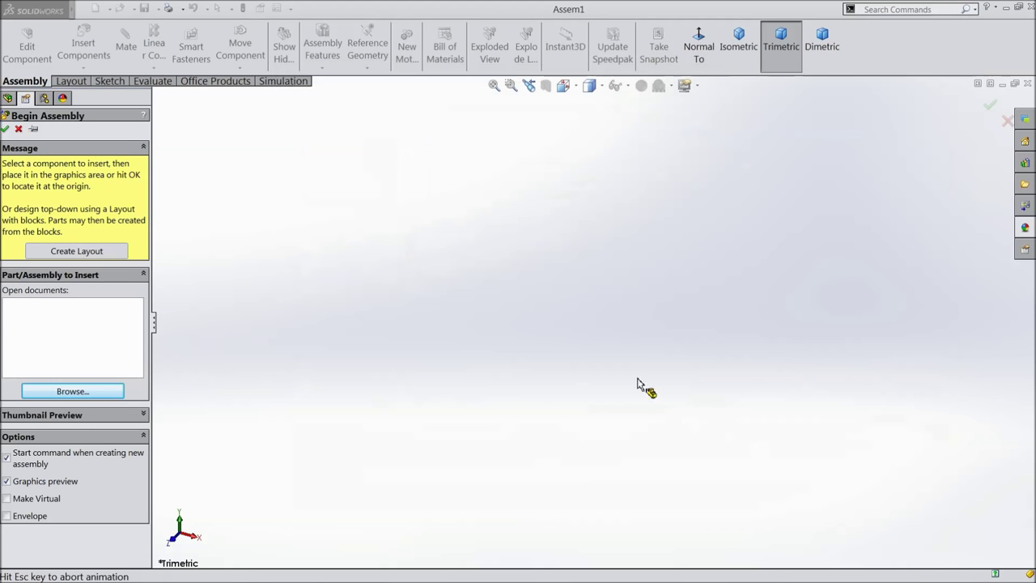
left_click(581, 290)
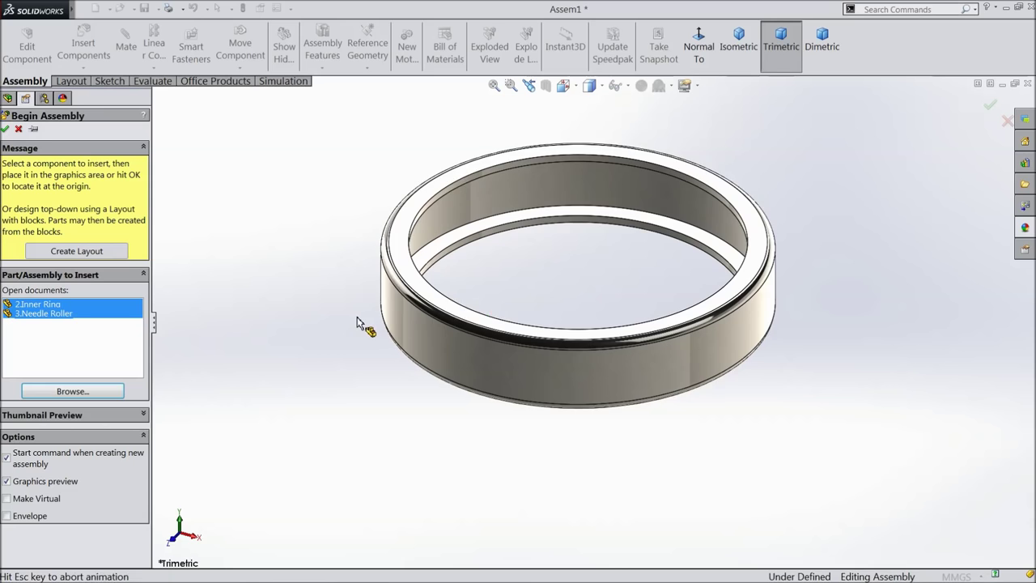
left_click(459, 314)
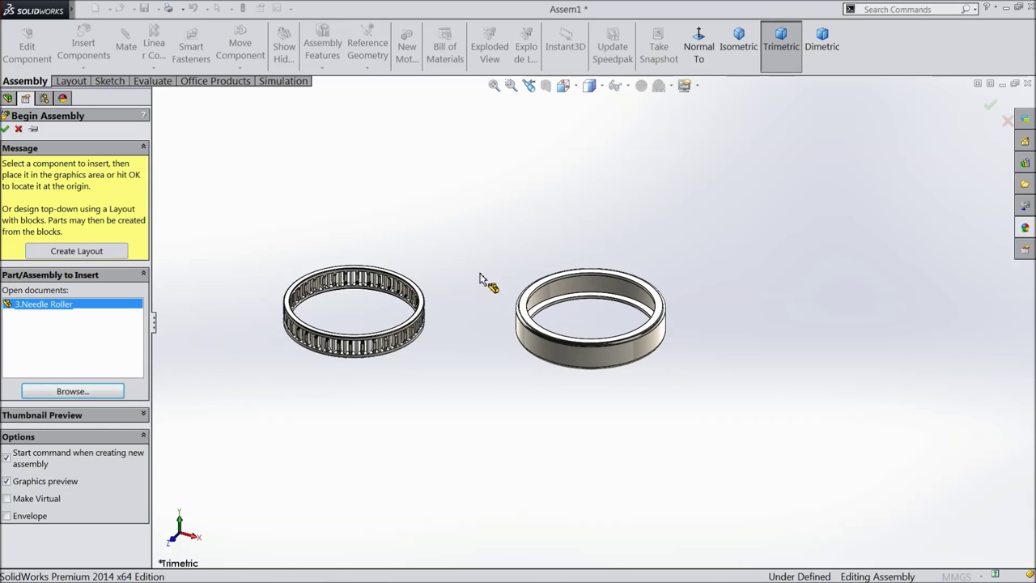
left_click(519, 327)
Set the assembly's unit system to IPS and change the scene to a plain white background.
left_click(958, 576)
left_click(915, 537)
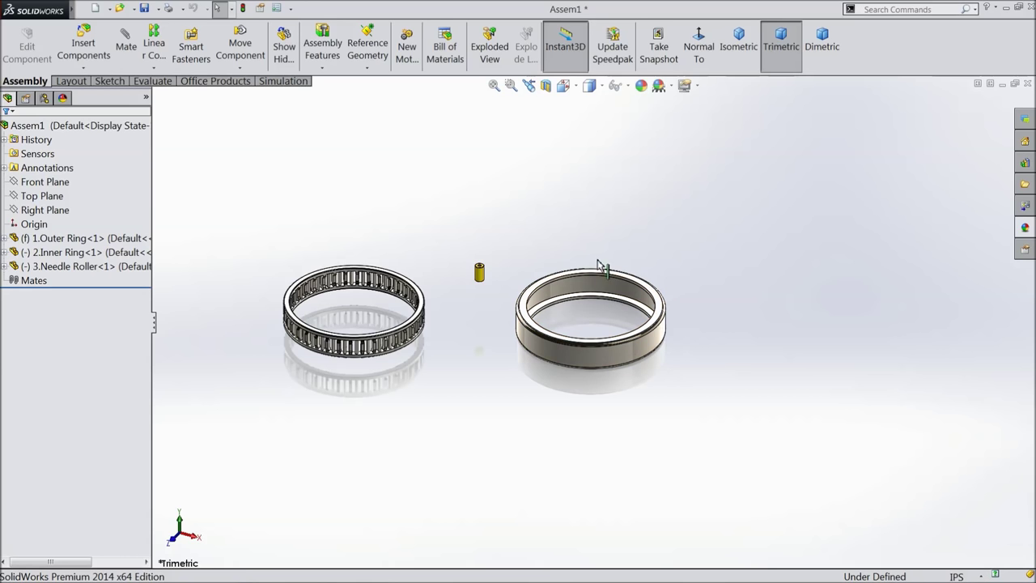
left_click(671, 85)
left_click(684, 26)
Move the slotted inner ring above the outer ring and clear the selection.
scroll(476, 258, "down", 2)
scroll(476, 257, "down", 1)
middle_click_drag(616, 397, 584, 377)
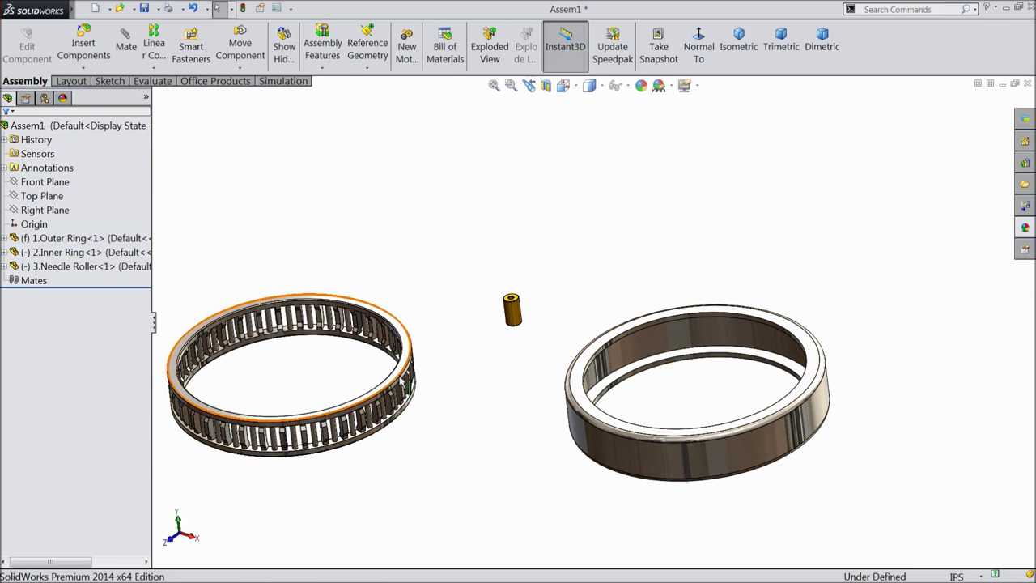
left_click_drag(408, 381, 818, 261)
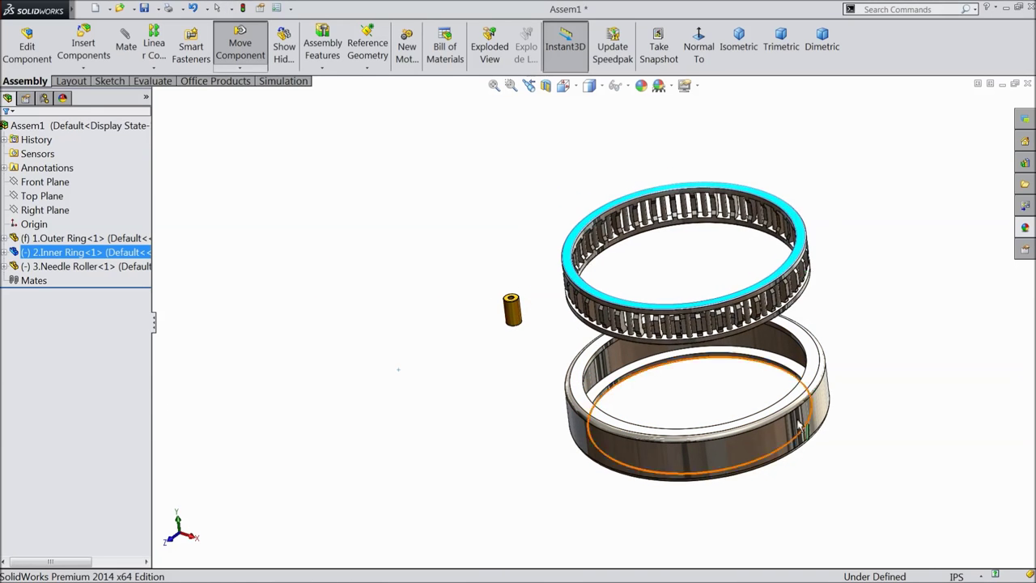
scroll(797, 389, "down", 3)
left_click(330, 283)
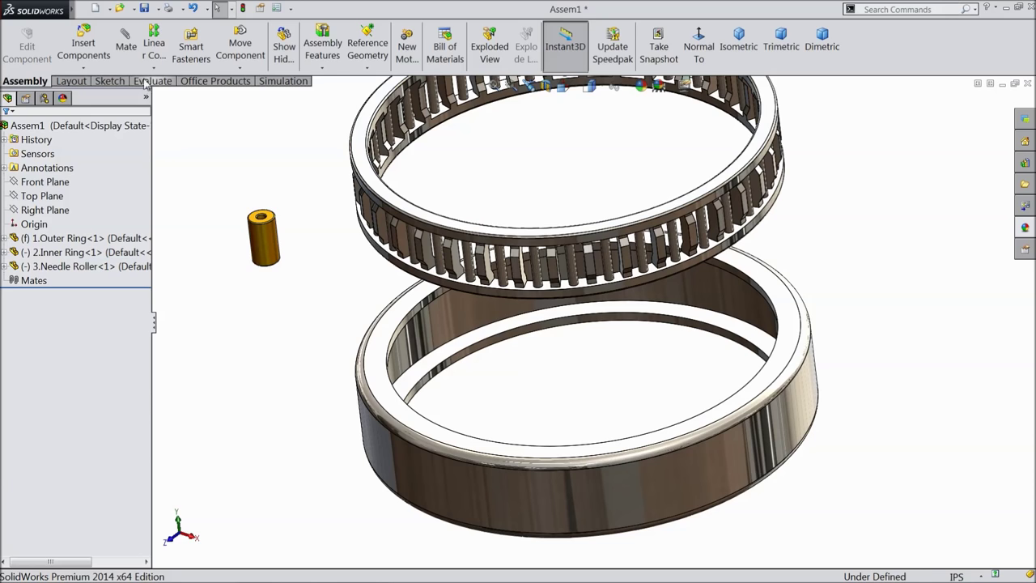
Add a concentric mate between the outer cylindrical faces of the outer ring and the inner ring.
left_click(127, 47)
scroll(423, 247, "down", 2)
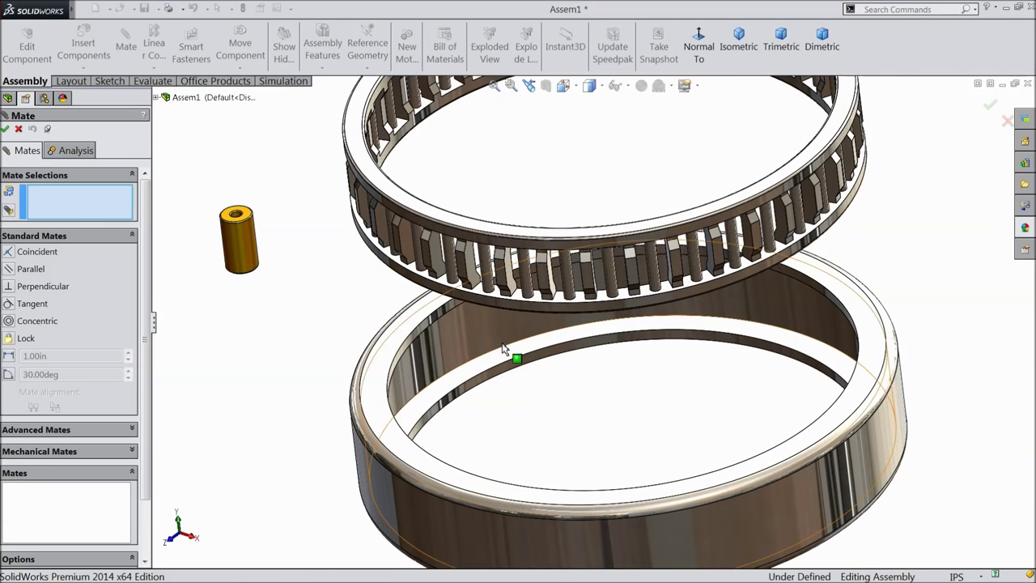
left_click(420, 508)
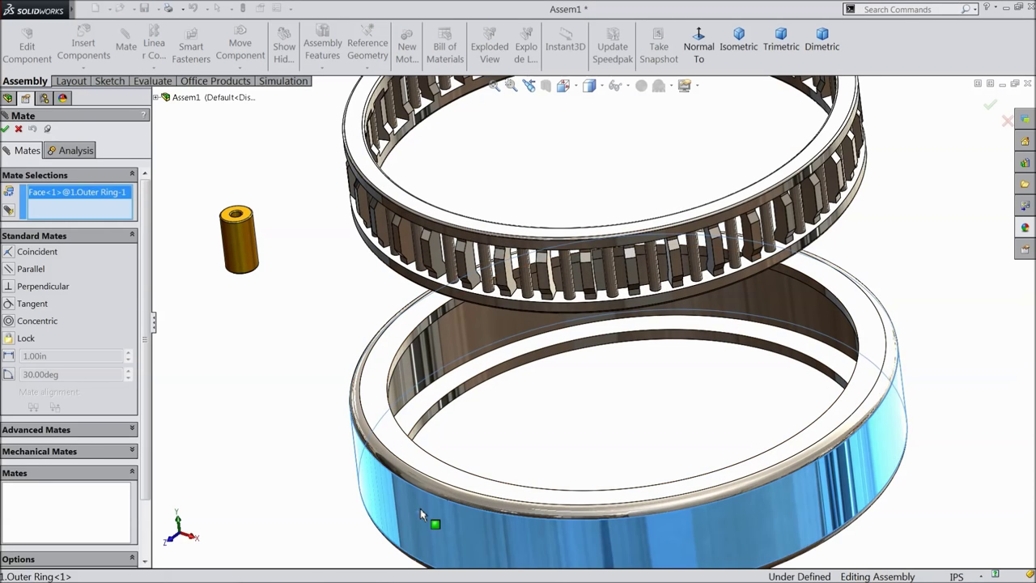
left_click(494, 251)
left_click(420, 238)
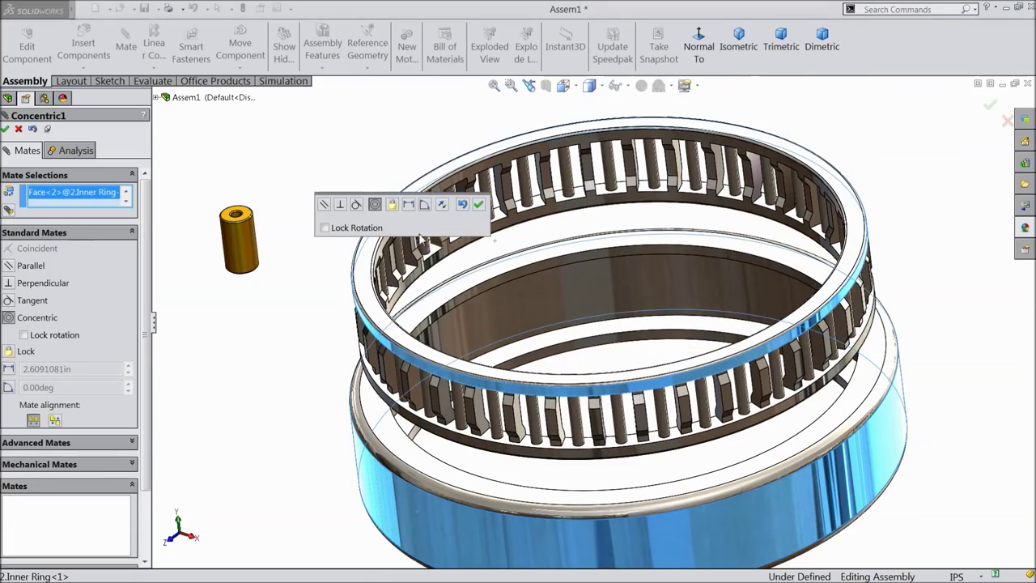
left_click(479, 204)
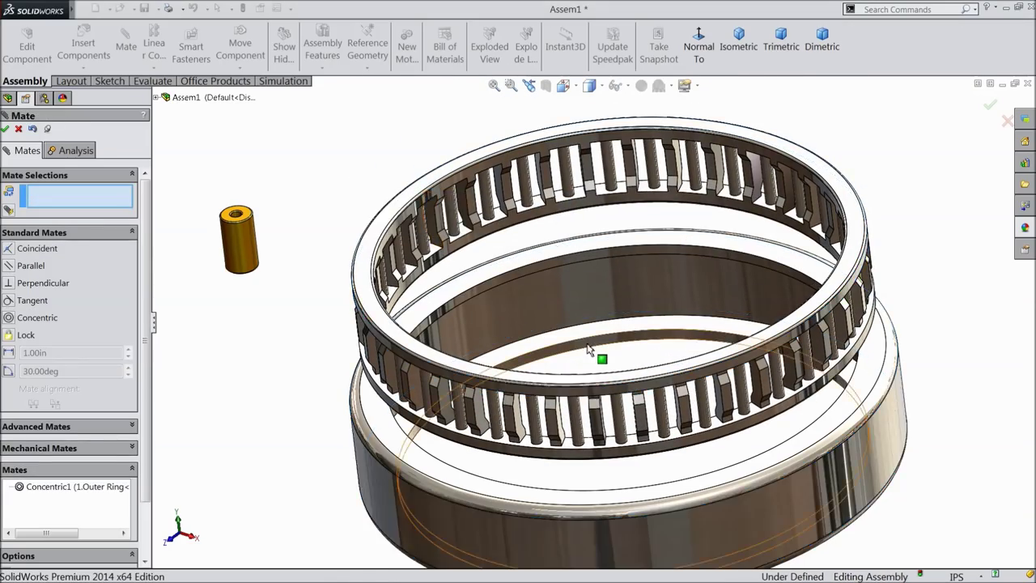
Add a coincident mate between the outer ring's inner lip face and the underside of the inner ring.
scroll(575, 325, "down", 2)
left_click(577, 344)
scroll(578, 356, "up", 2)
middle_click_drag(578, 363, 548, 235)
scroll(530, 271, "down", 4)
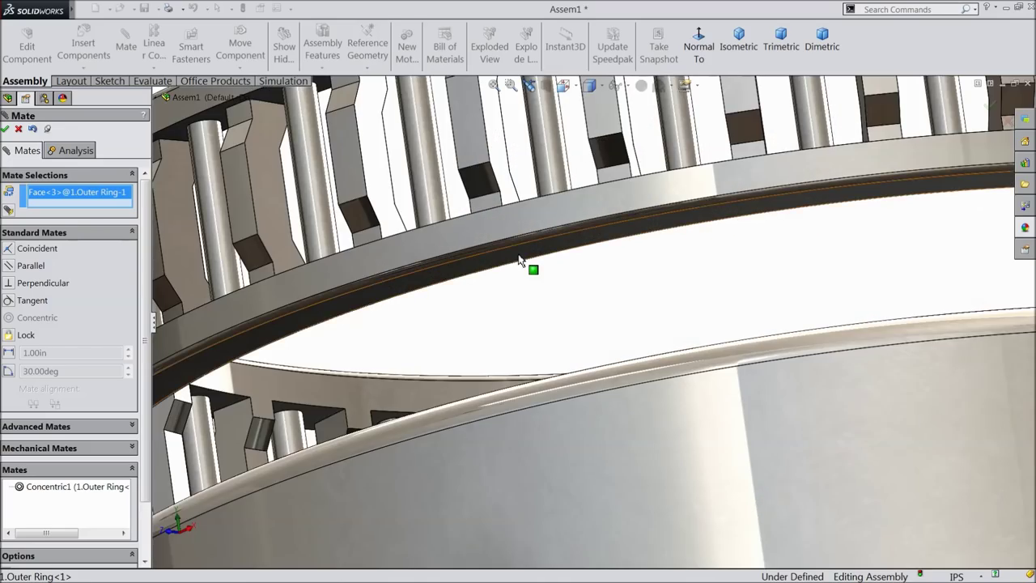
left_click(530, 269)
scroll(530, 279, "up", 5)
scroll(575, 260, "up", 3)
scroll(606, 342, "down", 2)
scroll(572, 264, "up", 3)
scroll(535, 202, "down", 5)
scroll(521, 181, "down", 3)
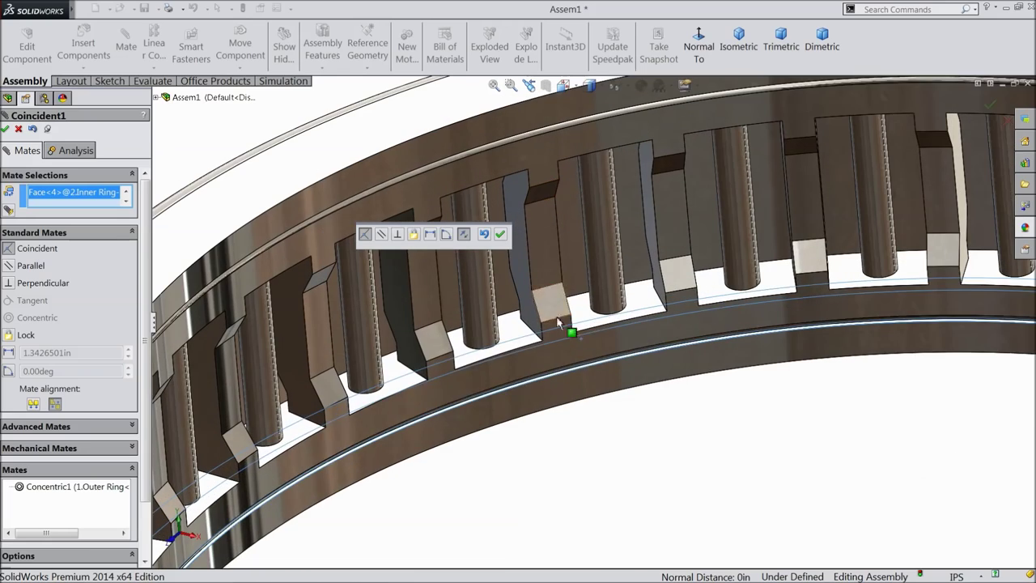
left_click(501, 235)
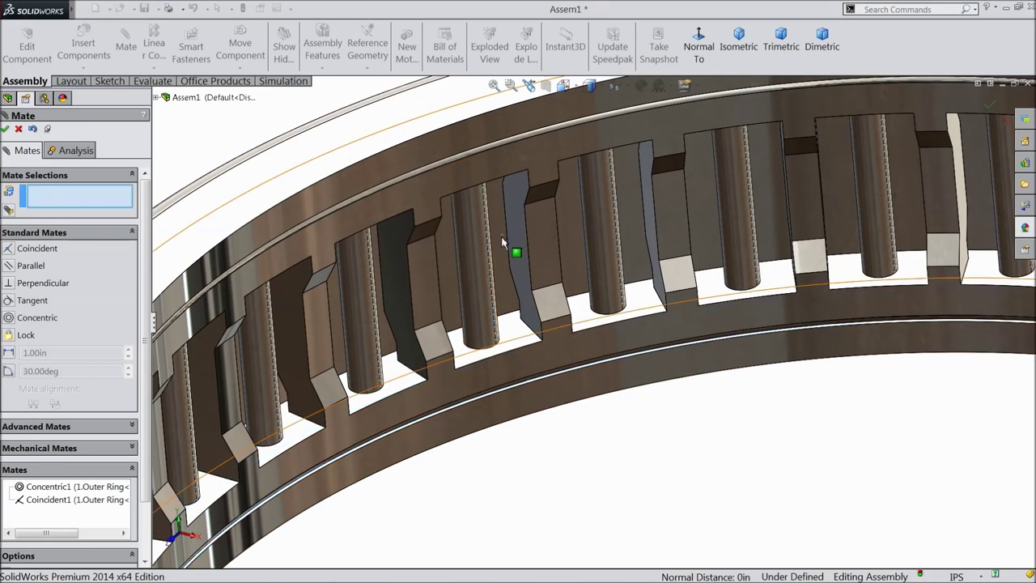
Move the needle roller inside the bearing, close to one of the inner ring's slot pins.
scroll(510, 268, "up", 3)
left_click(531, 258)
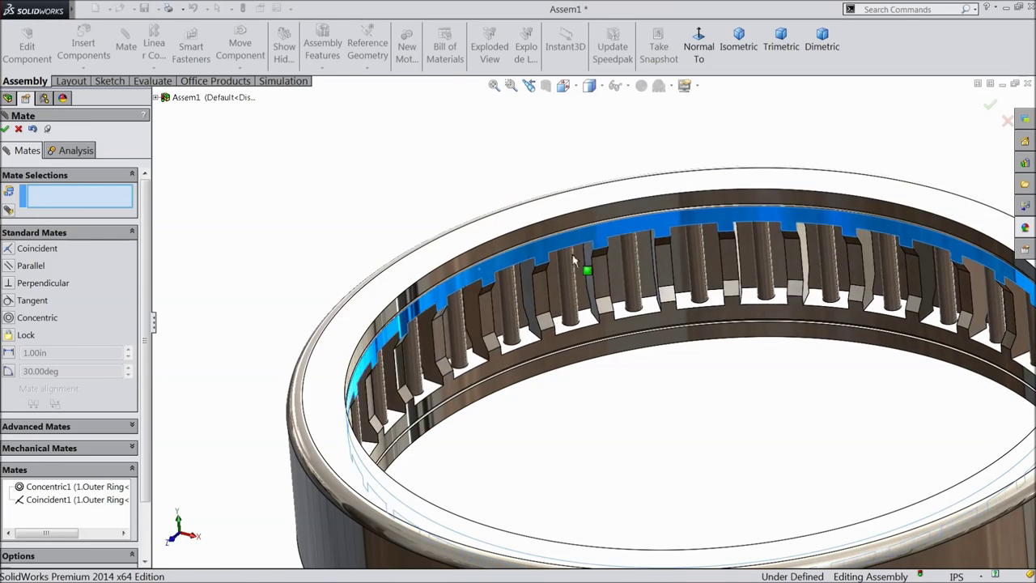
scroll(531, 246, "up", 5)
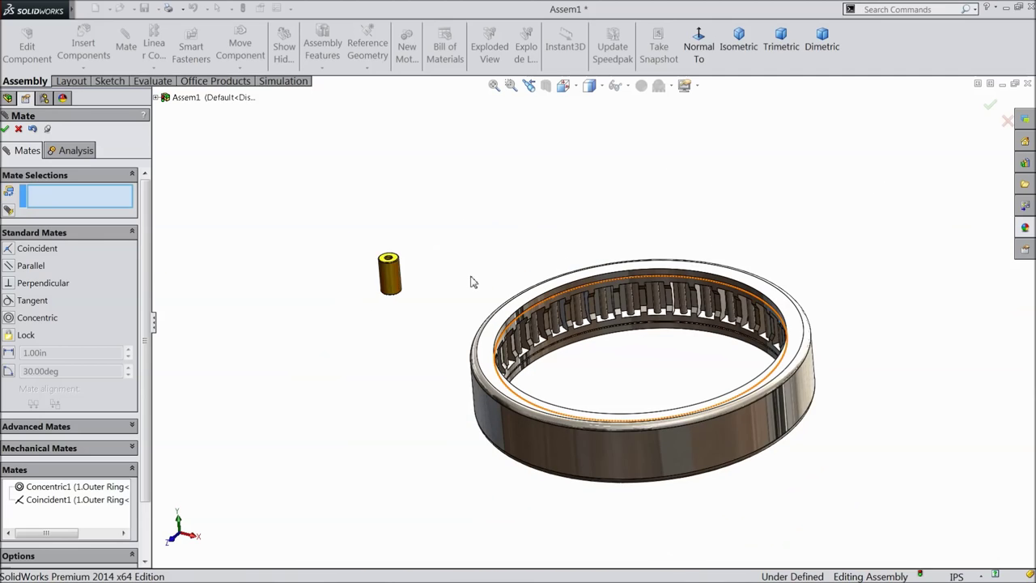
left_click_drag(398, 277, 599, 348)
scroll(603, 344, "down", 5)
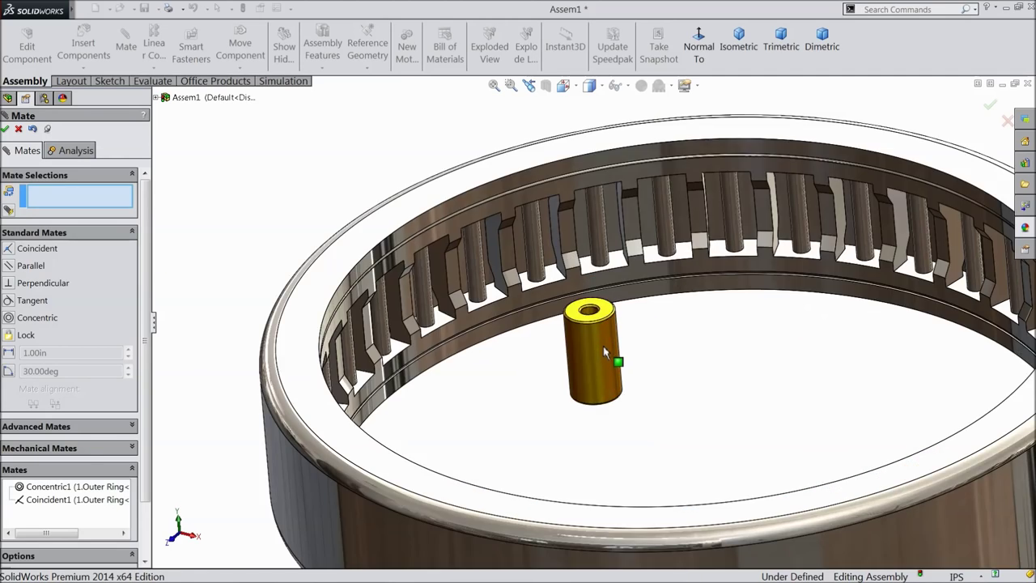
scroll(486, 226, "up", 4)
scroll(519, 227, "down", 3)
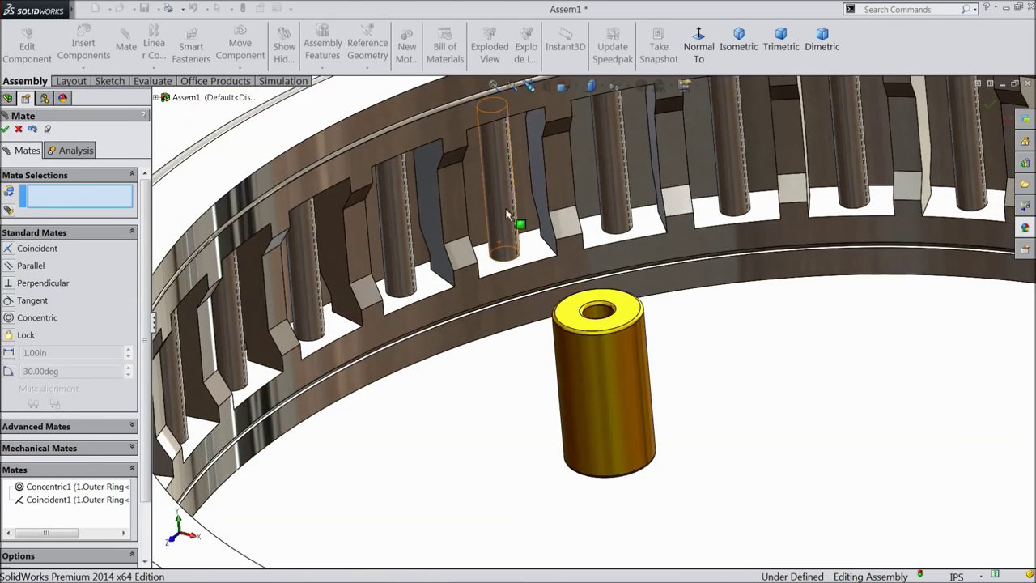
left_click_drag(601, 361, 547, 239)
scroll(534, 223, "down", 3)
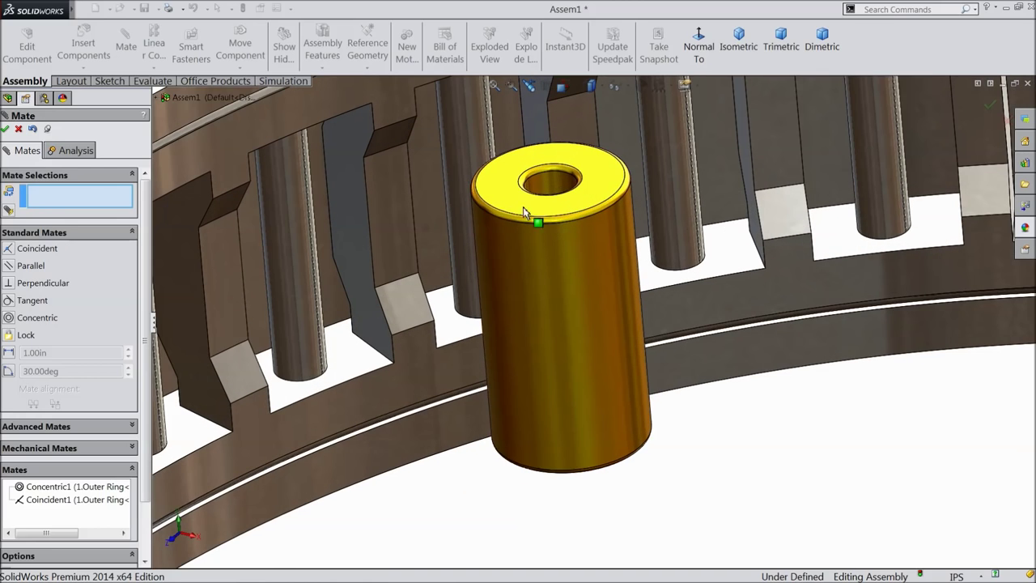
Add a concentric mate between the slot pin of the inner ring and the hole of the needle roller.
left_click(477, 165)
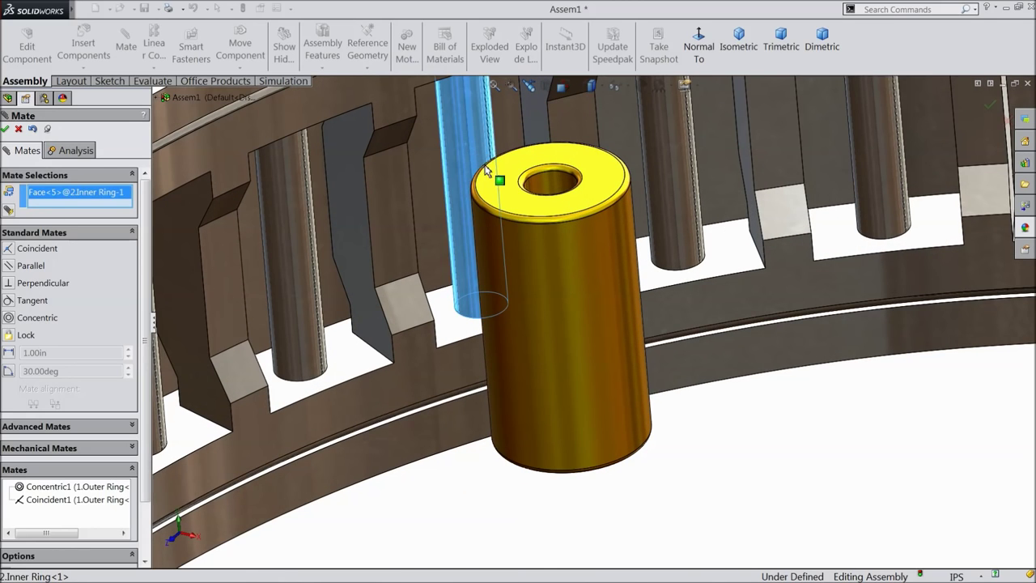
left_click(557, 196)
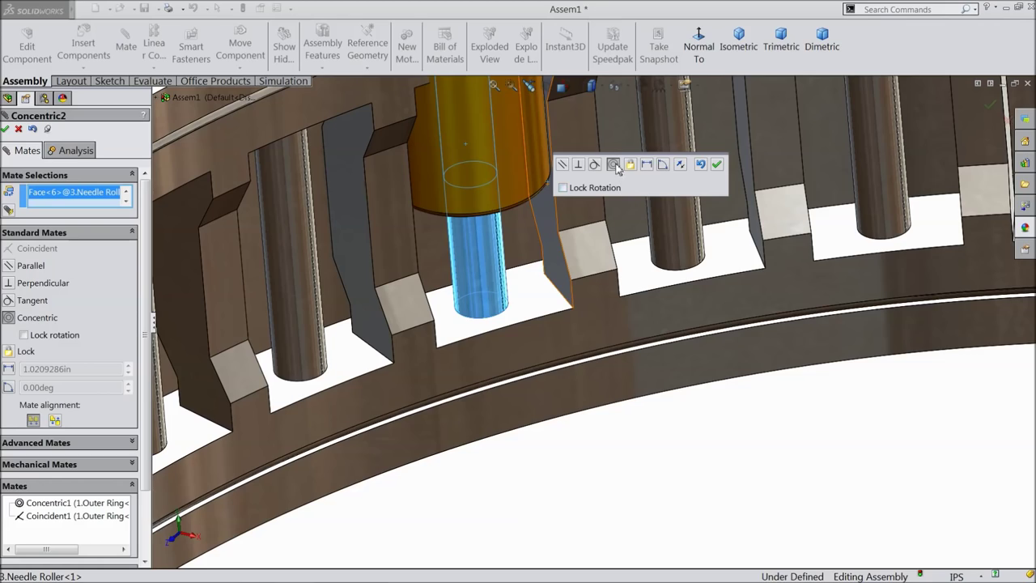
left_click(716, 167)
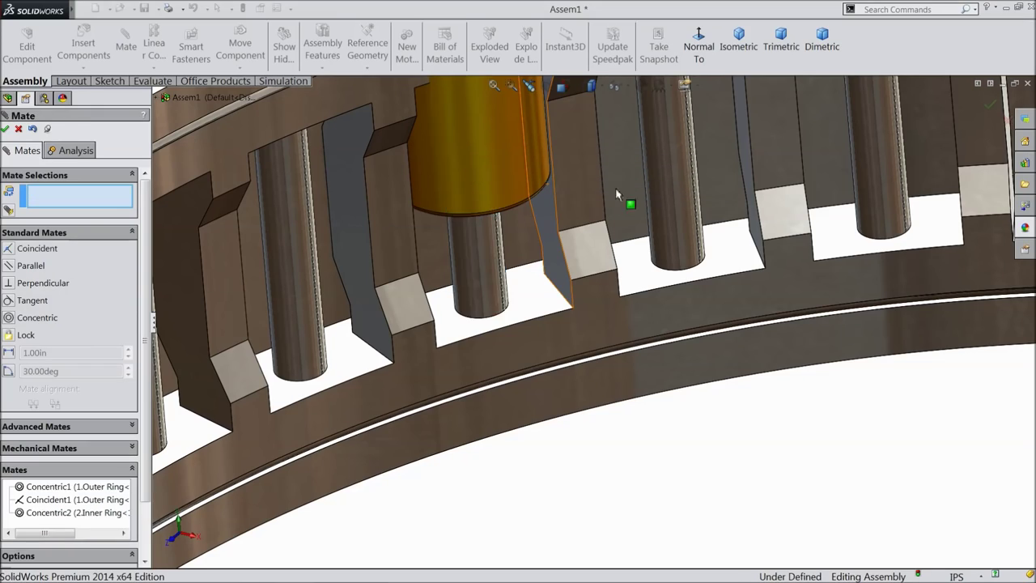
Add a coincident mate between the inner ring's slot floor and the needle roller's bottom face, then finish mating.
left_click(544, 306)
middle_click_drag(531, 271, 507, 148)
left_click(507, 145)
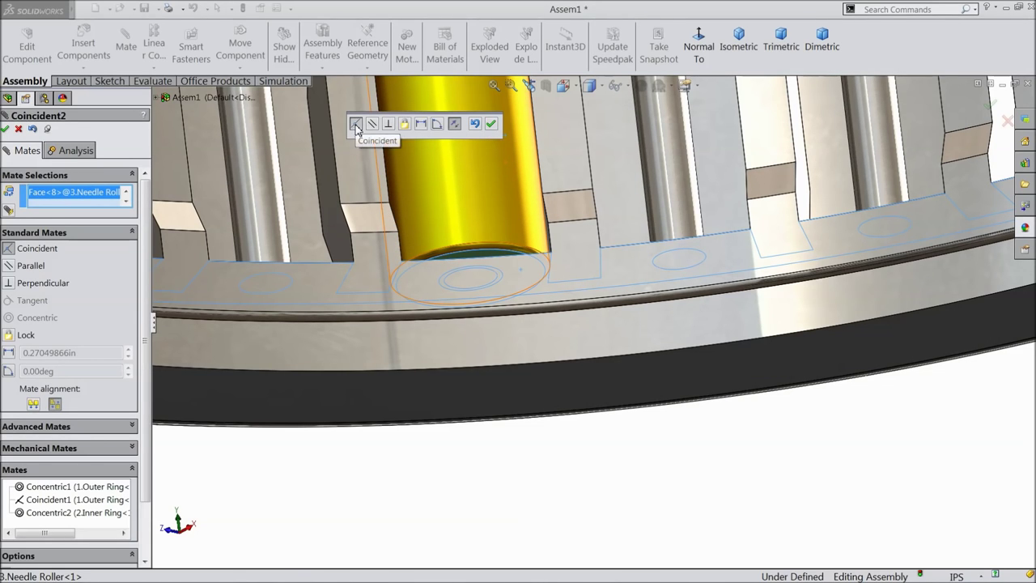
left_click(491, 125)
scroll(497, 132, "up", 5)
middle_click_drag(509, 162, 532, 301)
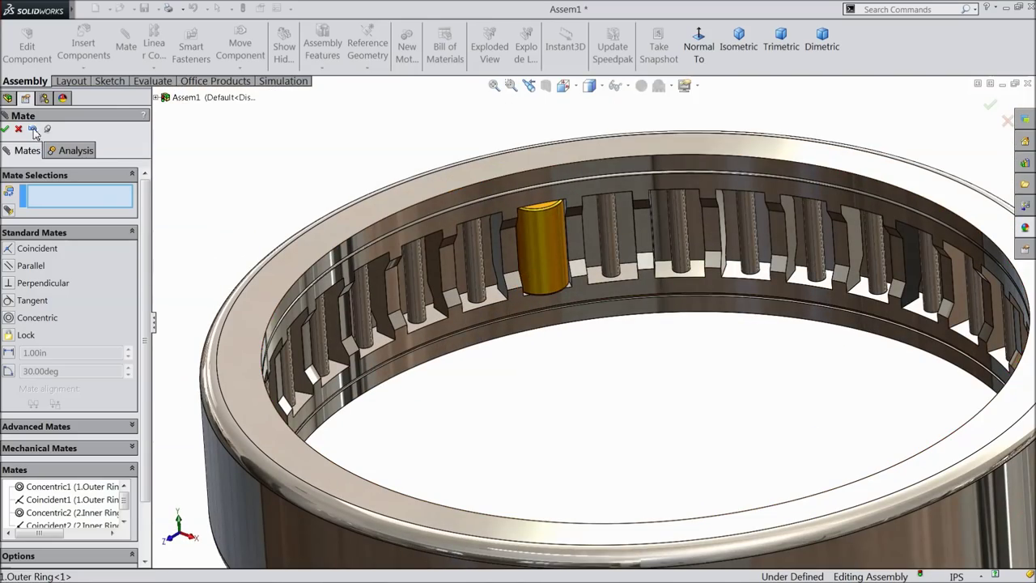
left_click(6, 129)
Rotate the inner ring within the outer ring to check the movement of the mated parts.
scroll(615, 331, "up", 4)
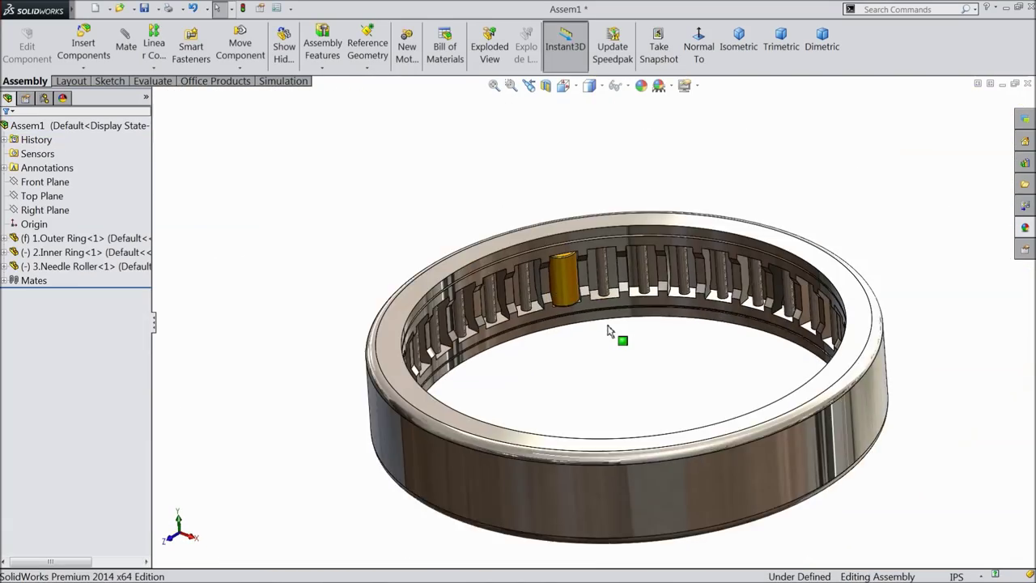
middle_click_drag(616, 331, 608, 340)
scroll(606, 335, "down", 3)
left_click(543, 293)
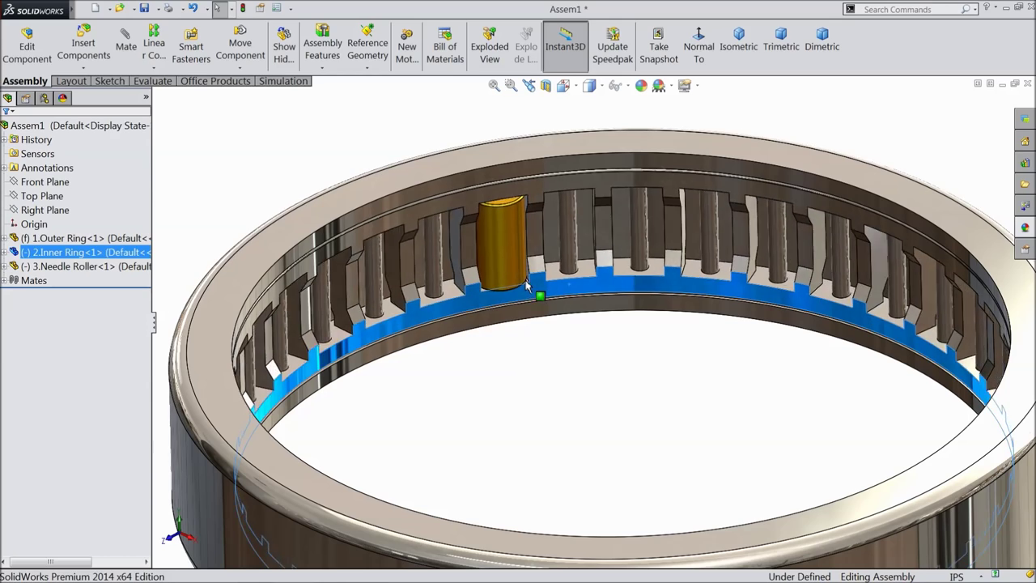
left_click_drag(478, 298, 596, 288)
key("Escape")
middle_click_drag(553, 373, 556, 373)
left_click(556, 373)
Show temporary axes and circularly pattern the needle roller around the inner ring's central axis with 36 equally spaced instances over 360 degrees.
left_click(629, 87)
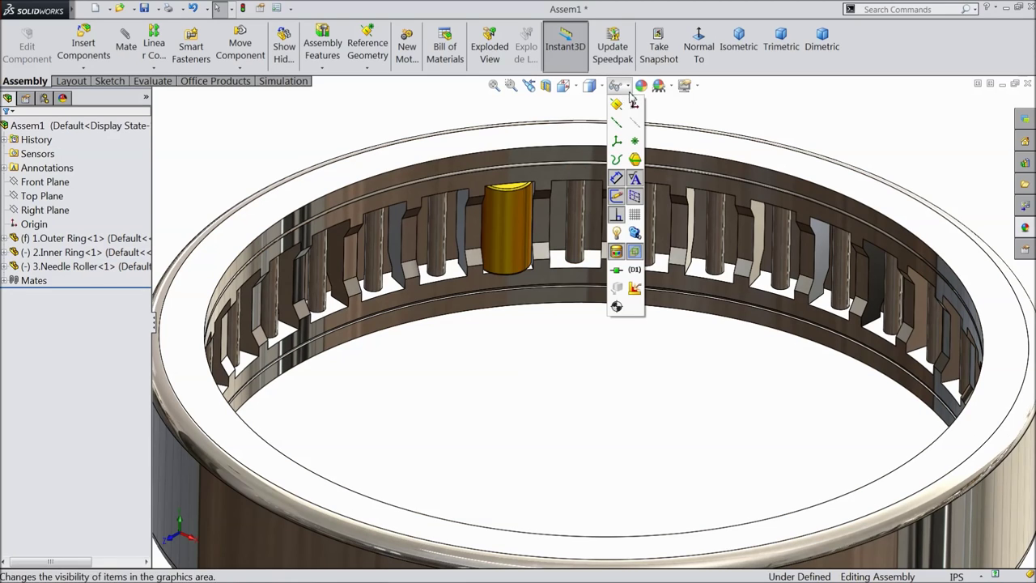
left_click(636, 123)
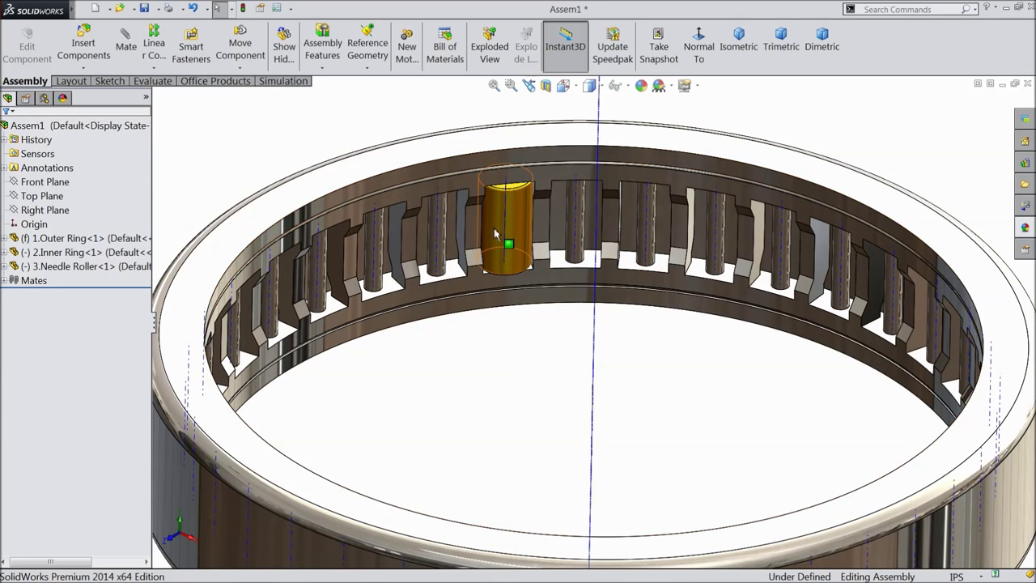
left_click(161, 69)
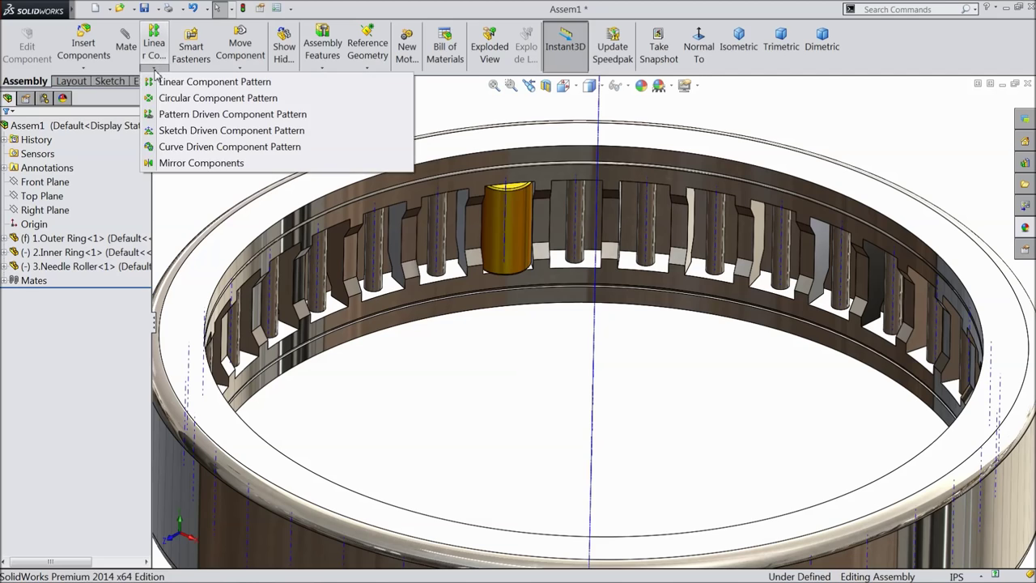
left_click(188, 106)
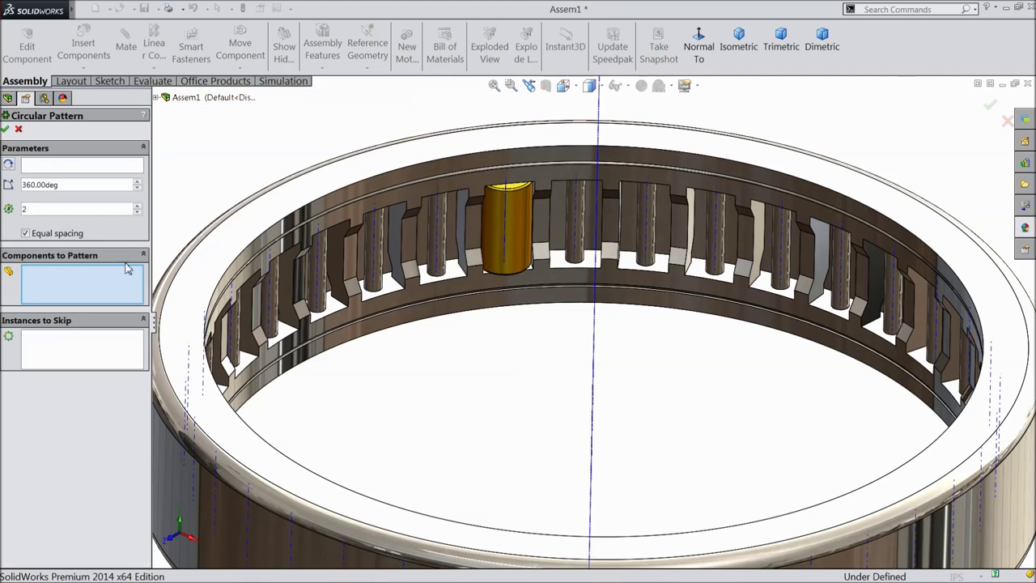
left_click(500, 237)
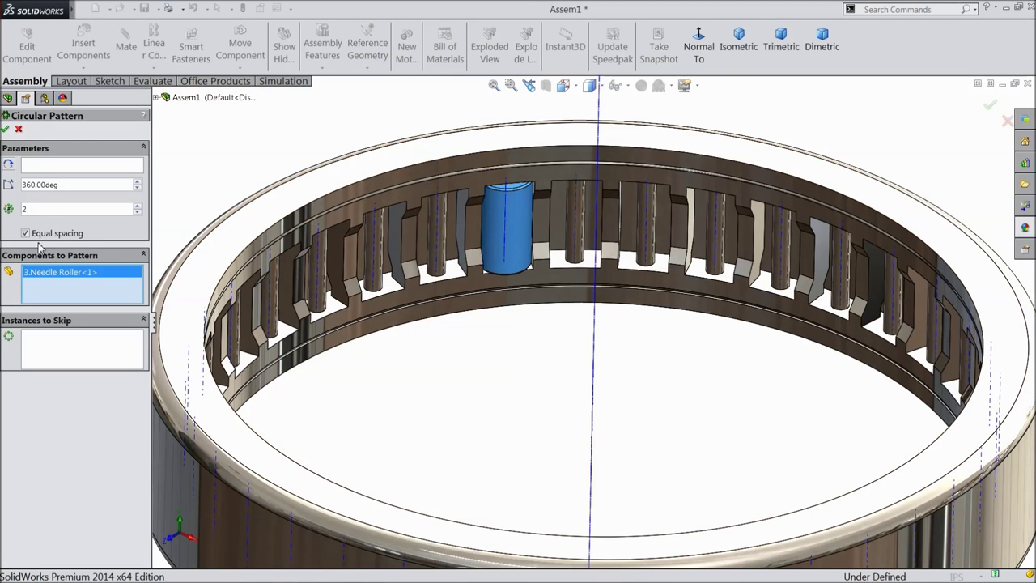
left_click(46, 167)
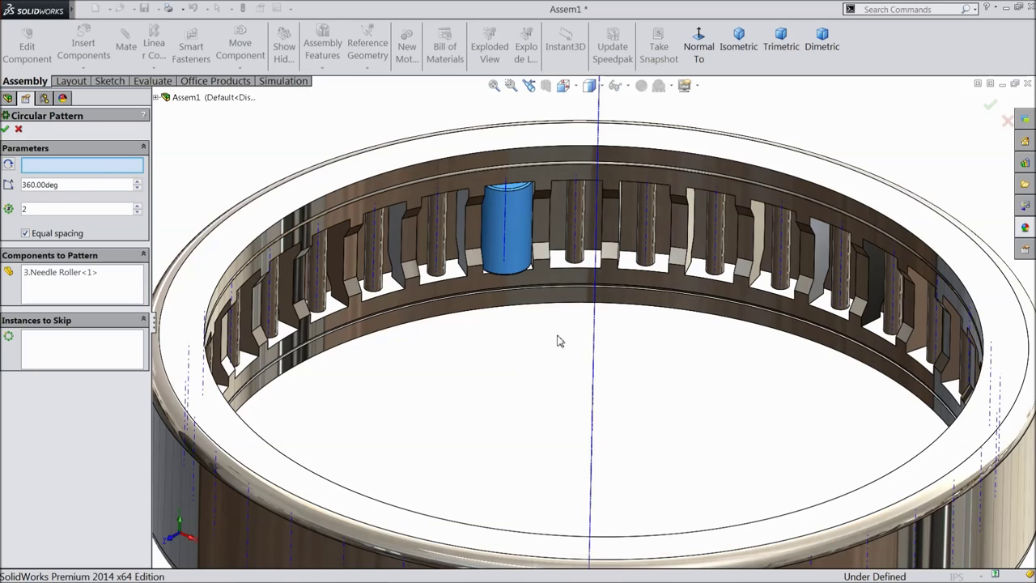
left_click(598, 334)
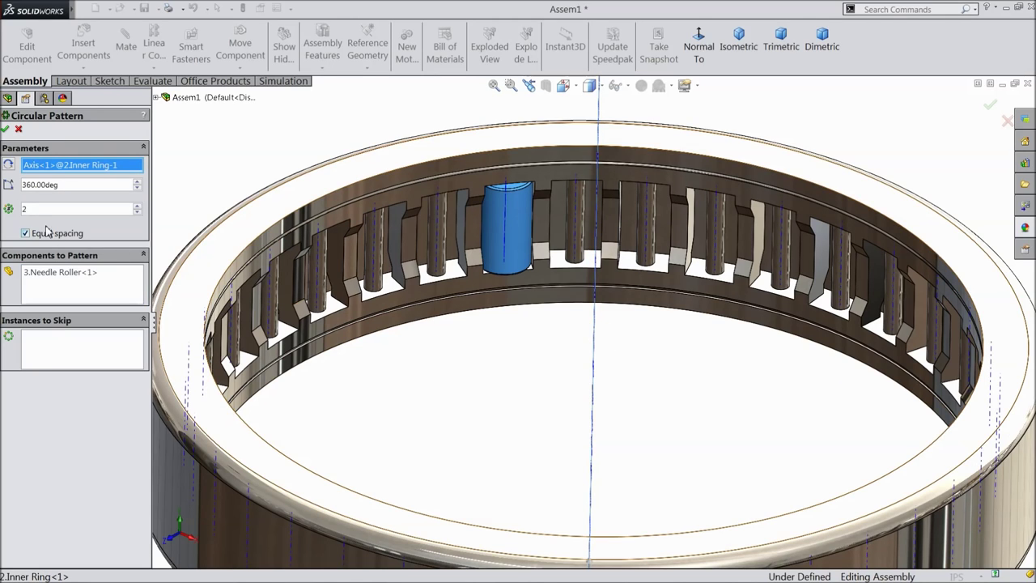
type("36")
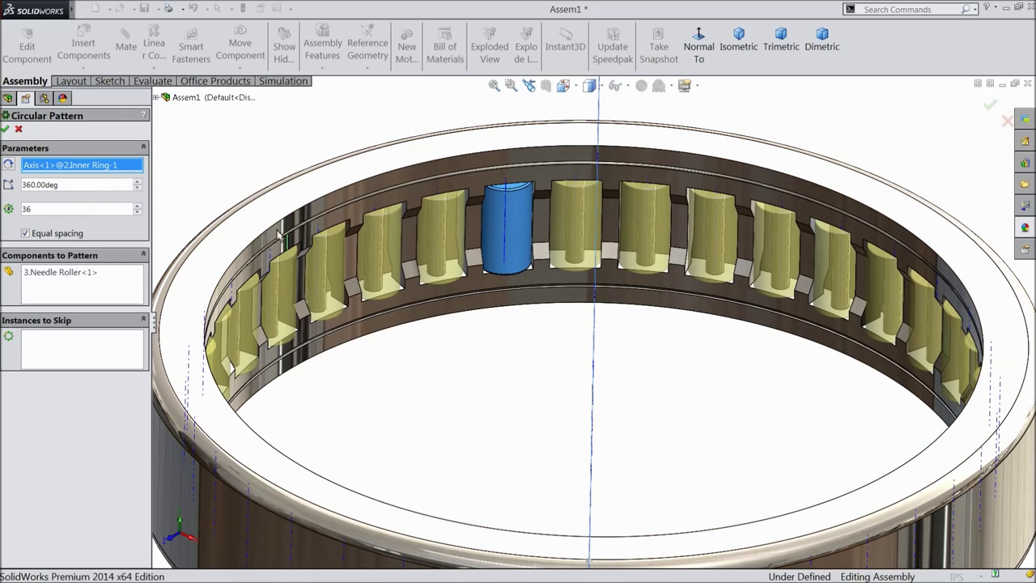
middle_click_drag(537, 324, 522, 355)
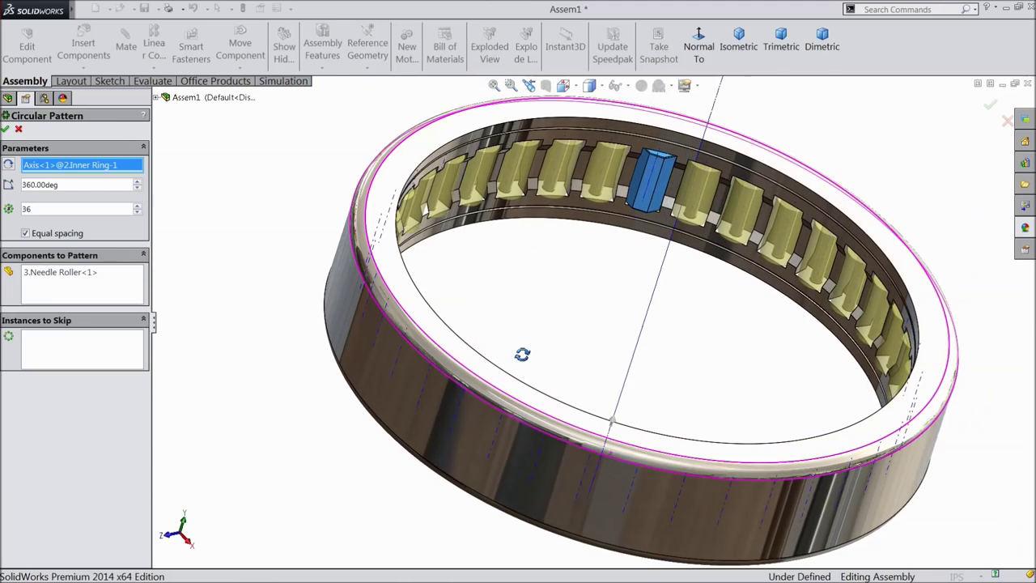
scroll(740, 254, "down", 3)
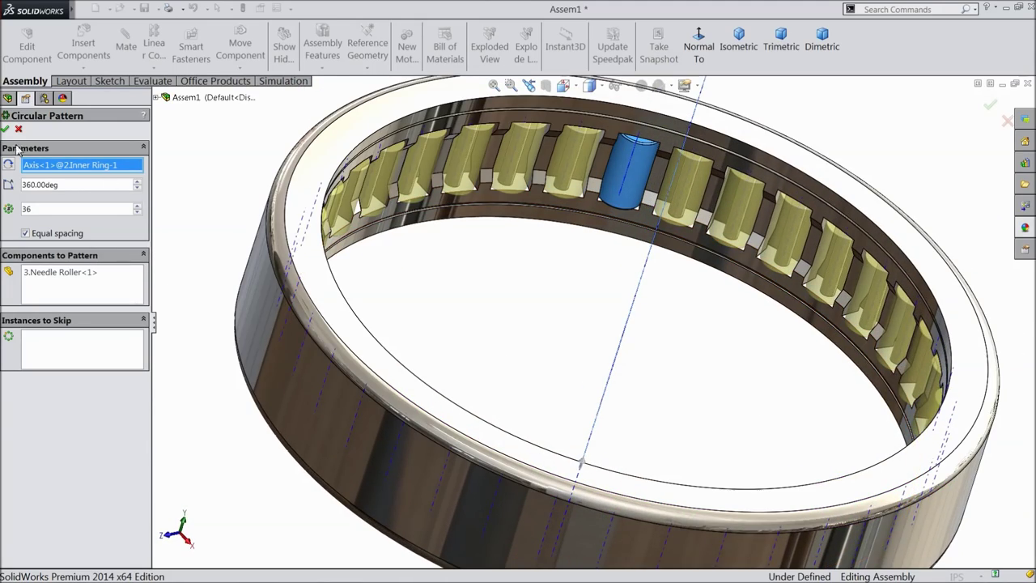
key("Return")
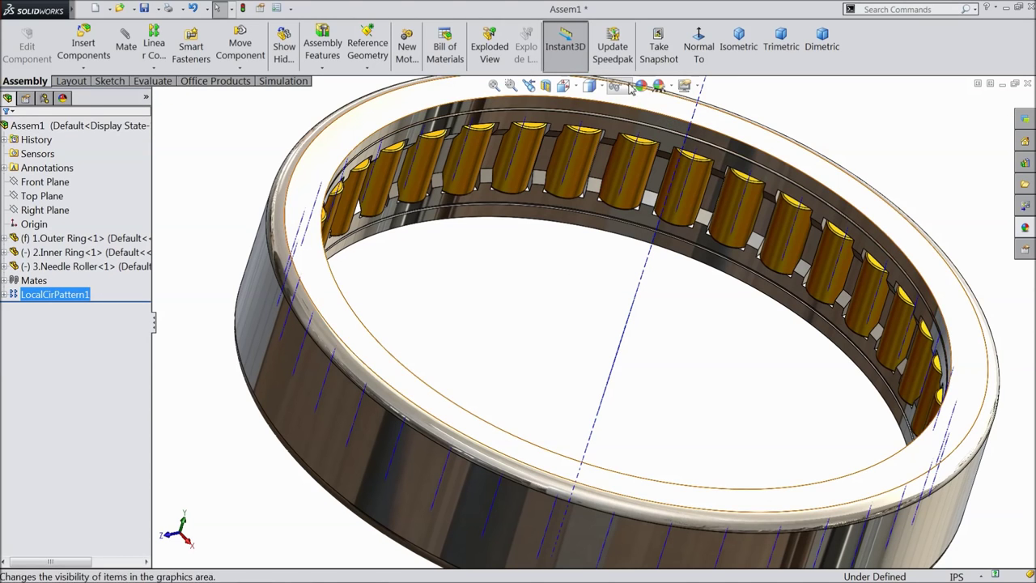
Hide the temporary axes in the assembly.
scroll(607, 170, "up", 3)
left_click(628, 87)
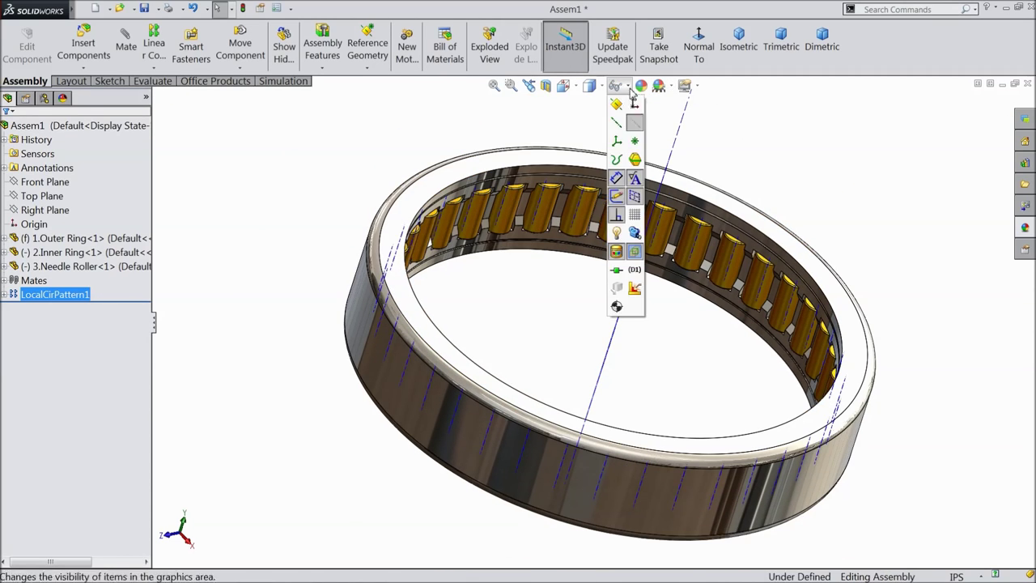
left_click(634, 140)
middle_click_drag(549, 282, 649, 360)
scroll(650, 359, "down", 5)
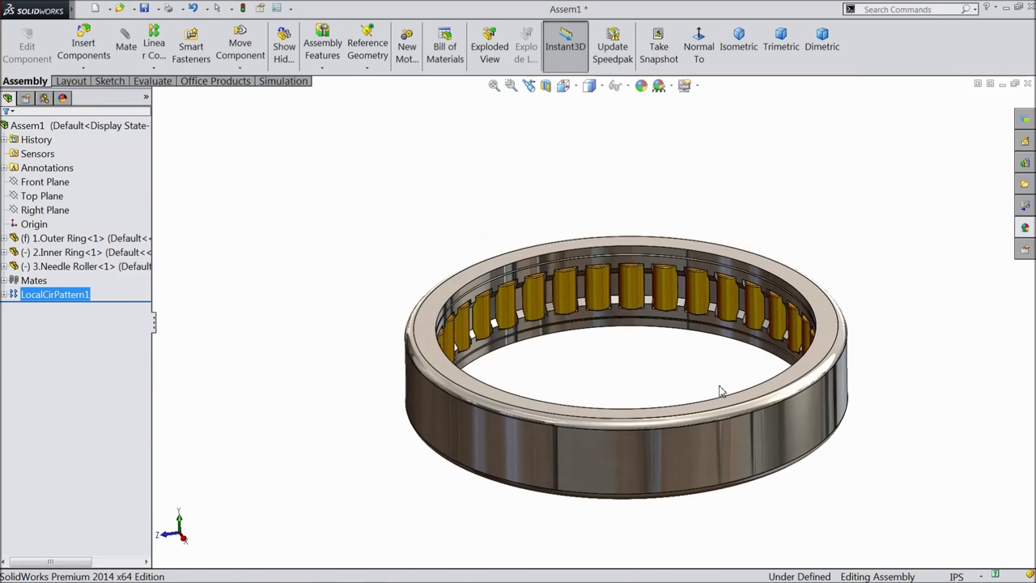
Rotate the inner ring inside the outer ring to check how the patterned rollers move with it.
left_click_drag(497, 259, 530, 257)
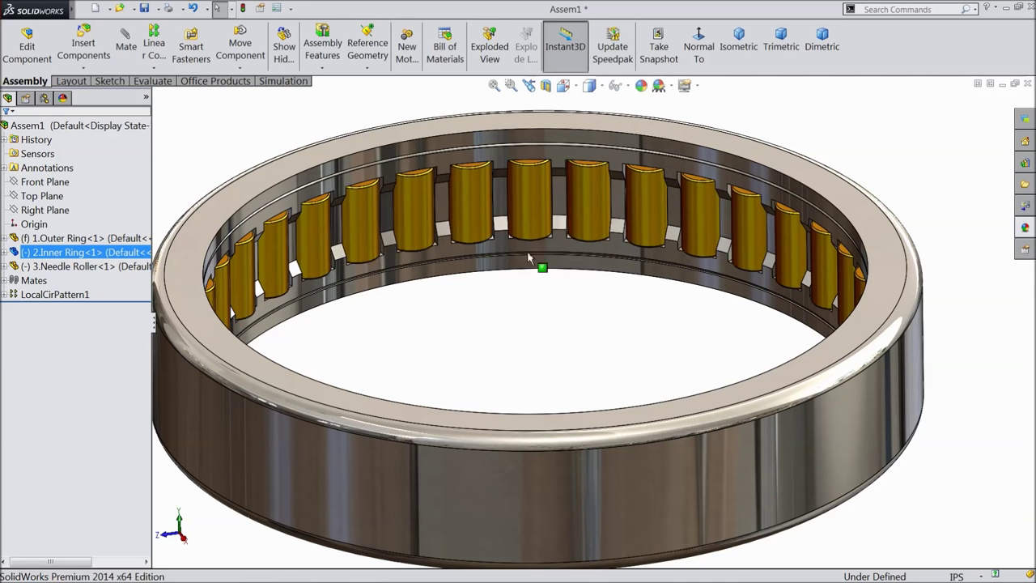
scroll(530, 292, "up", 2)
middle_click_drag(510, 327, 516, 327)
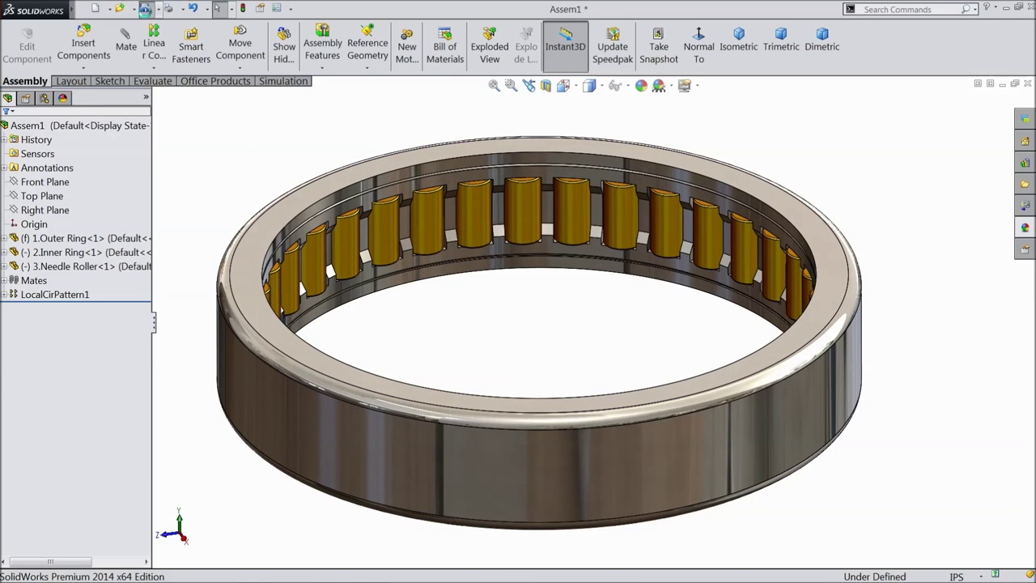
Save the assembly under the name Assembly in the Needle Roller Bearing folder.
left_click(144, 10)
left_click(499, 263)
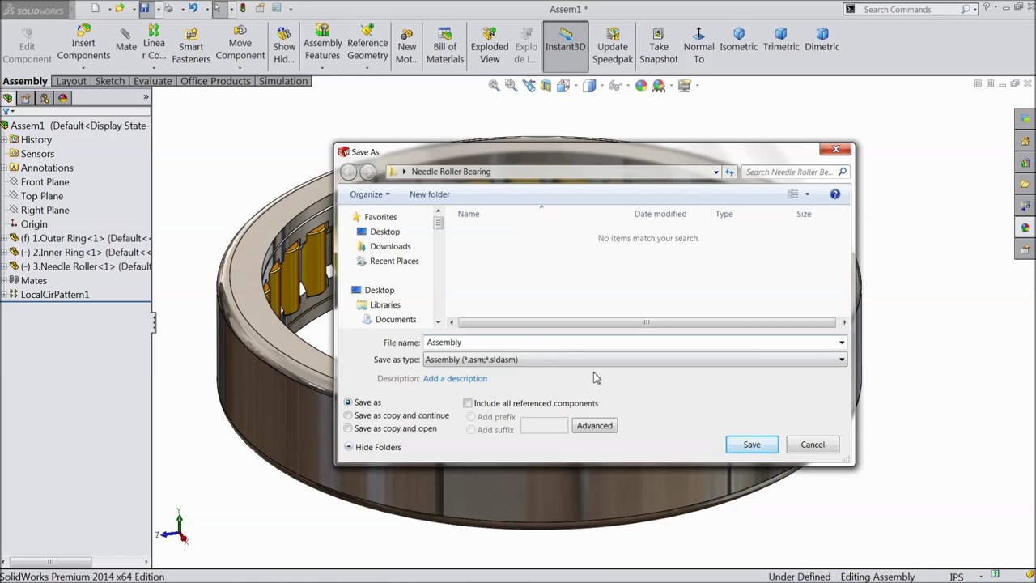
left_click(761, 445)
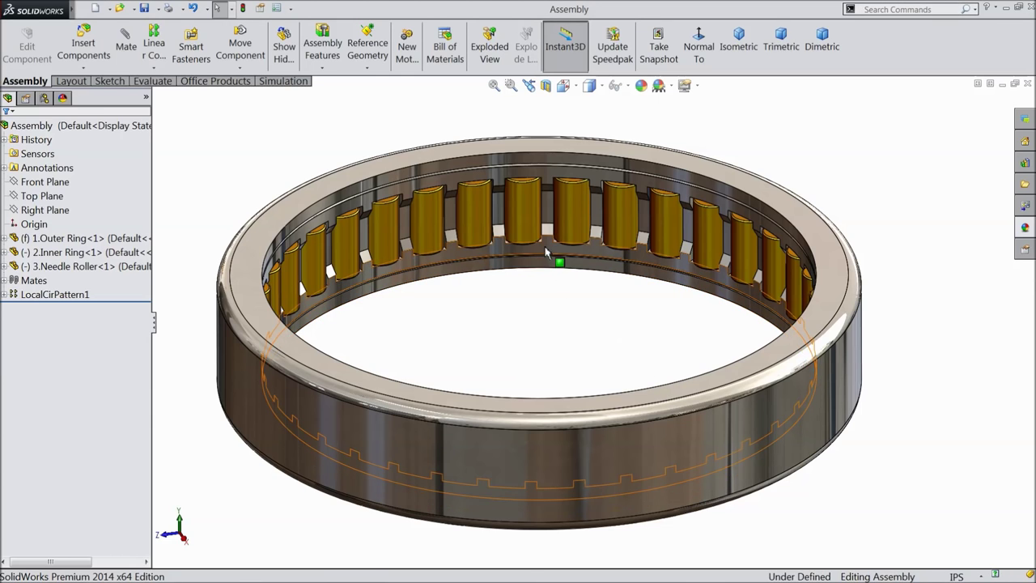
Make the outer ring transparent and rotate the inner ring to examine the rollers through it.
left_click_drag(547, 253, 370, 396)
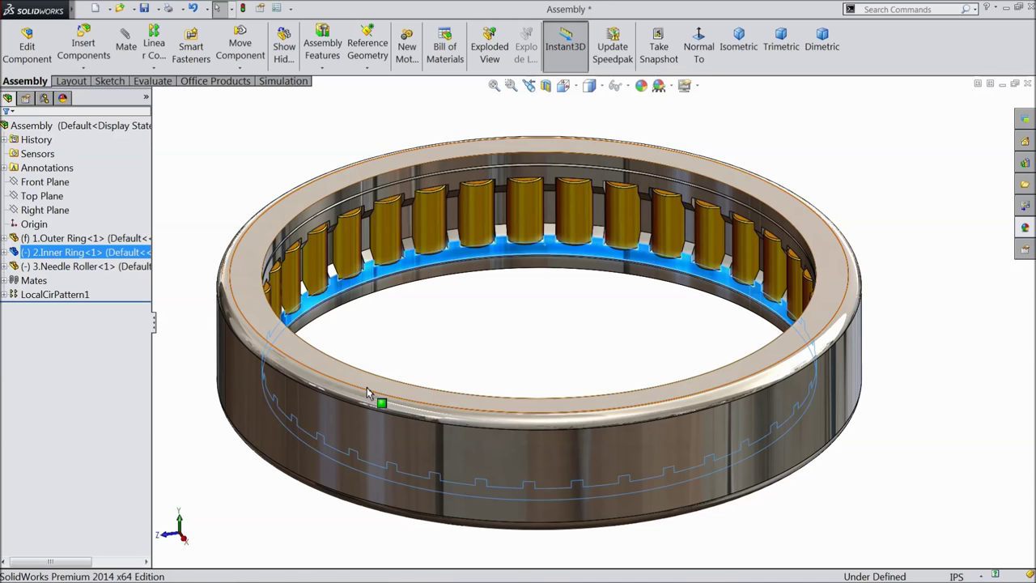
right_click(373, 394)
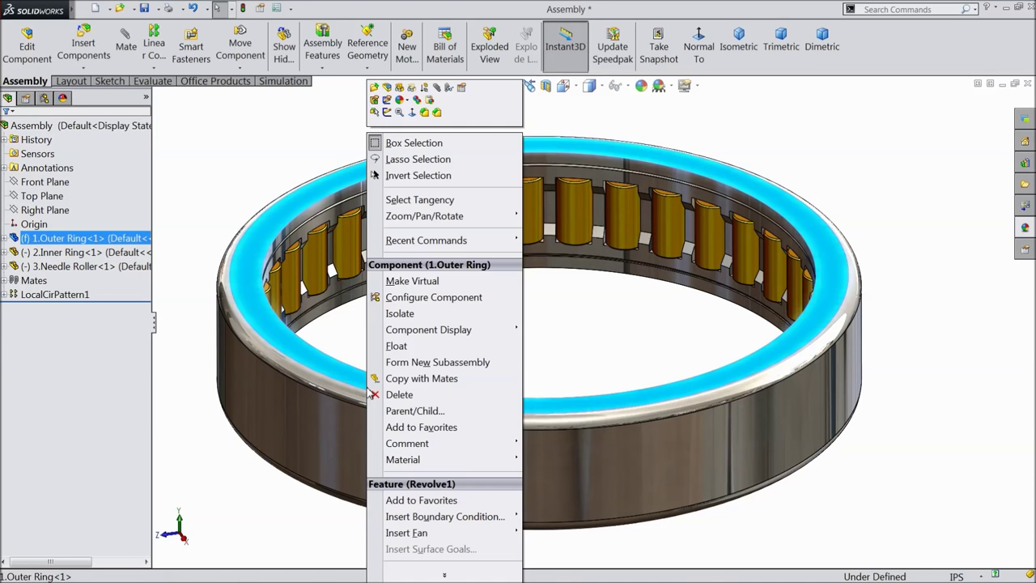
left_click(413, 89)
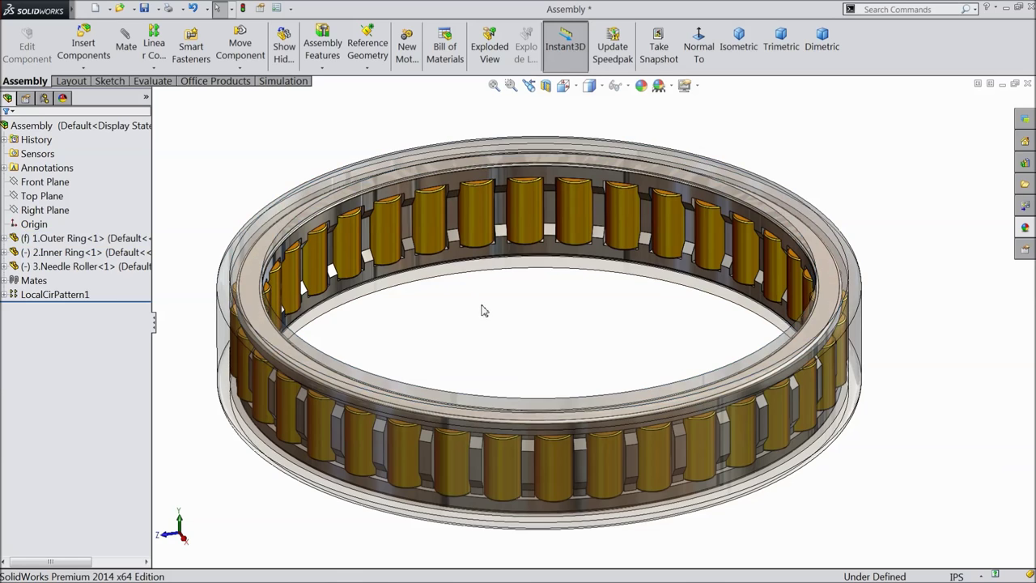
left_click_drag(364, 444, 330, 268)
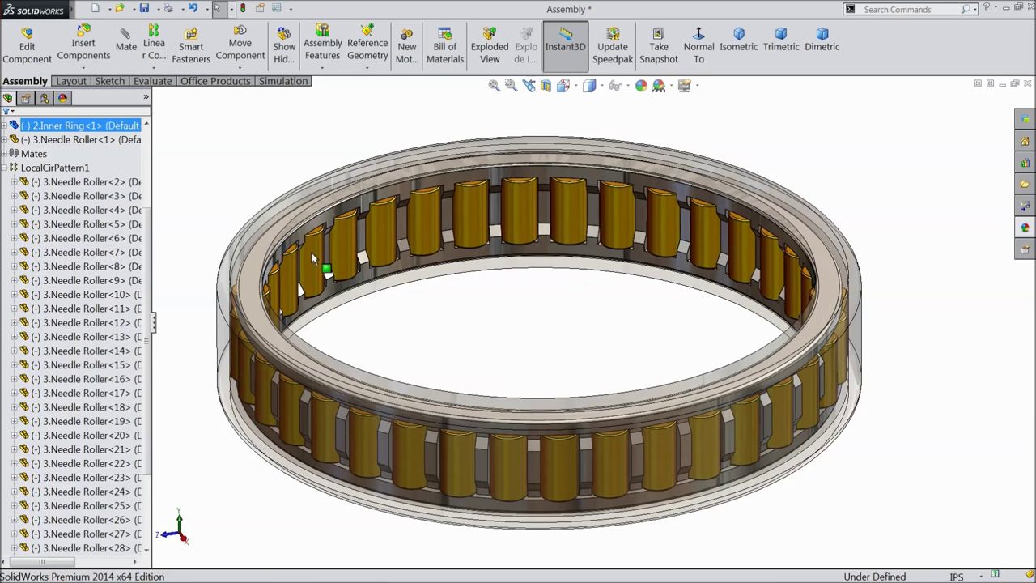
Float the outer ring and move the inner ring to see how the unfixed assembly behaves.
right_click(261, 230)
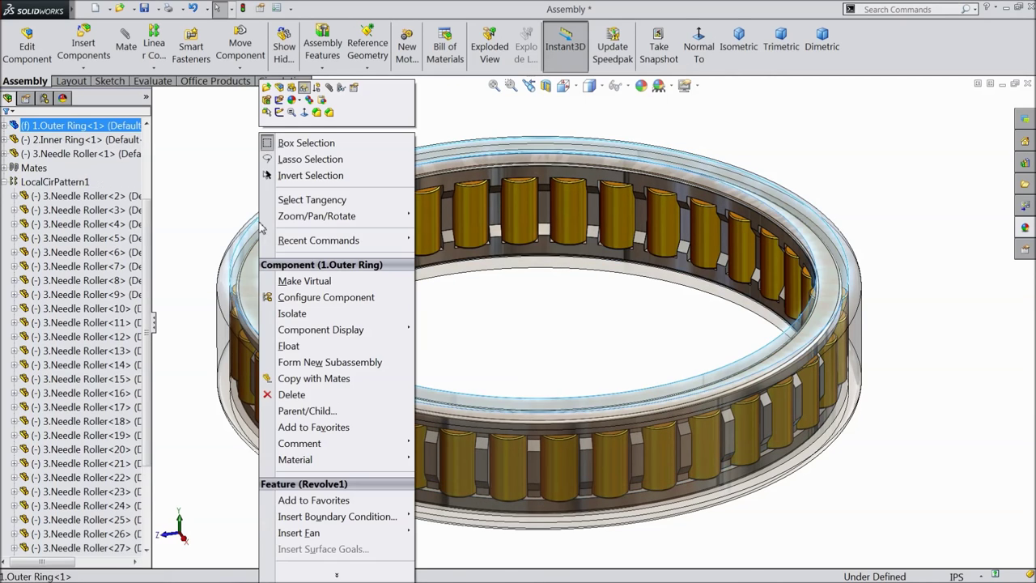
left_click(283, 346)
right_click(339, 293)
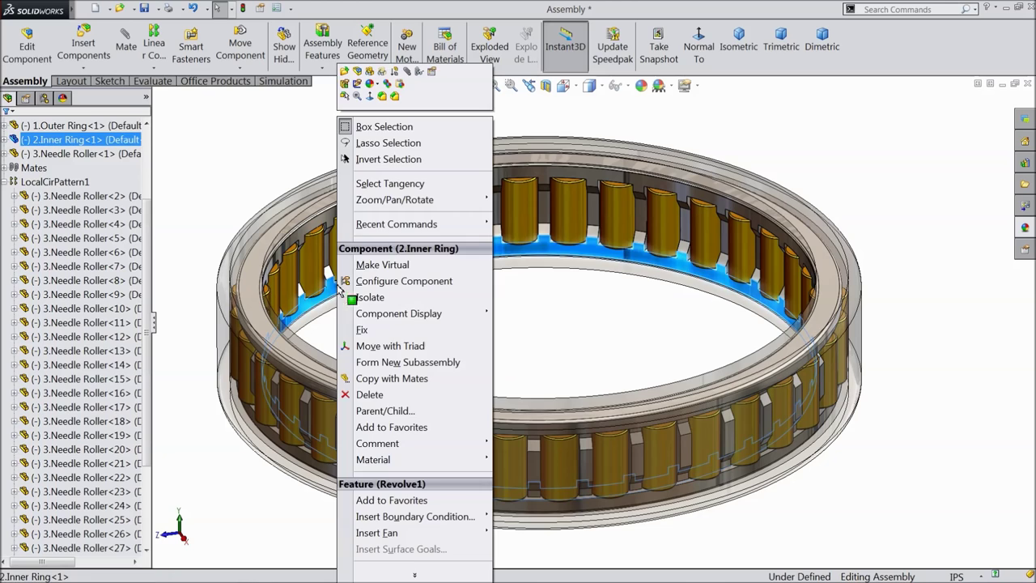
left_click(527, 290)
left_click_drag(509, 261, 570, 272)
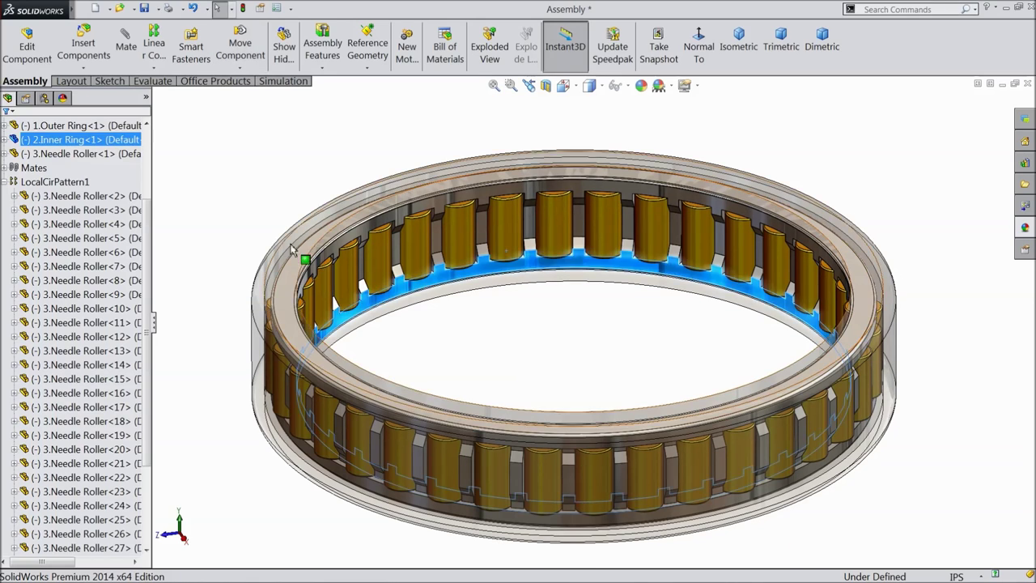
Fix the outer ring in place again, rotate the inner ring to test it, and collapse the expanded feature tree.
right_click(288, 248)
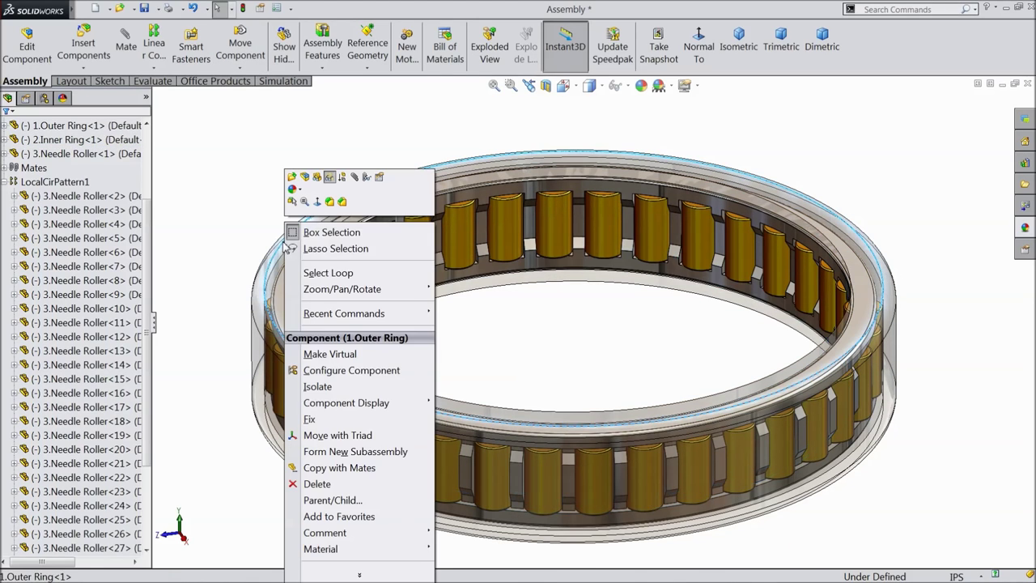
left_click(308, 421)
left_click(439, 285)
left_click_drag(440, 285, 571, 282)
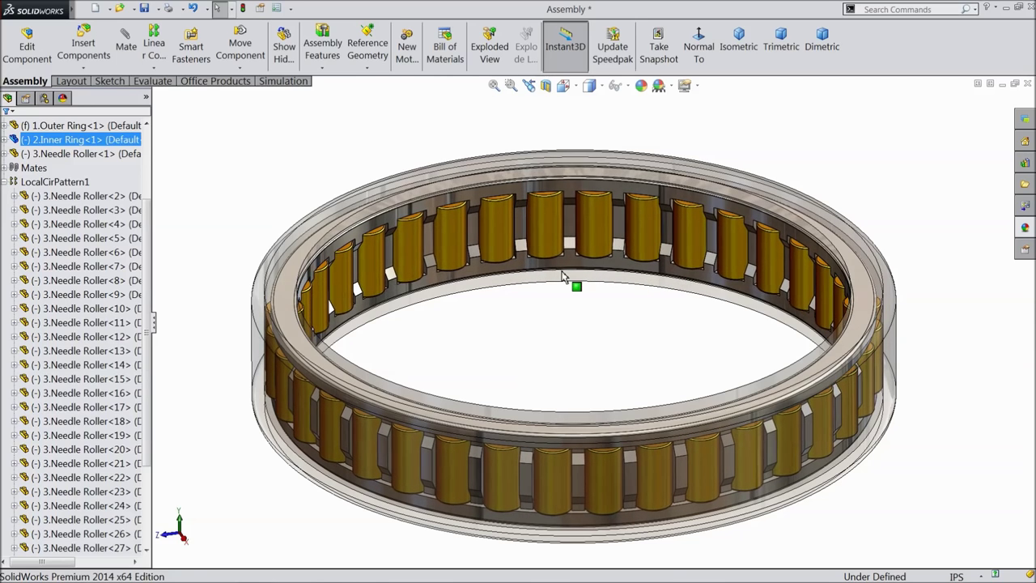
left_click(465, 325)
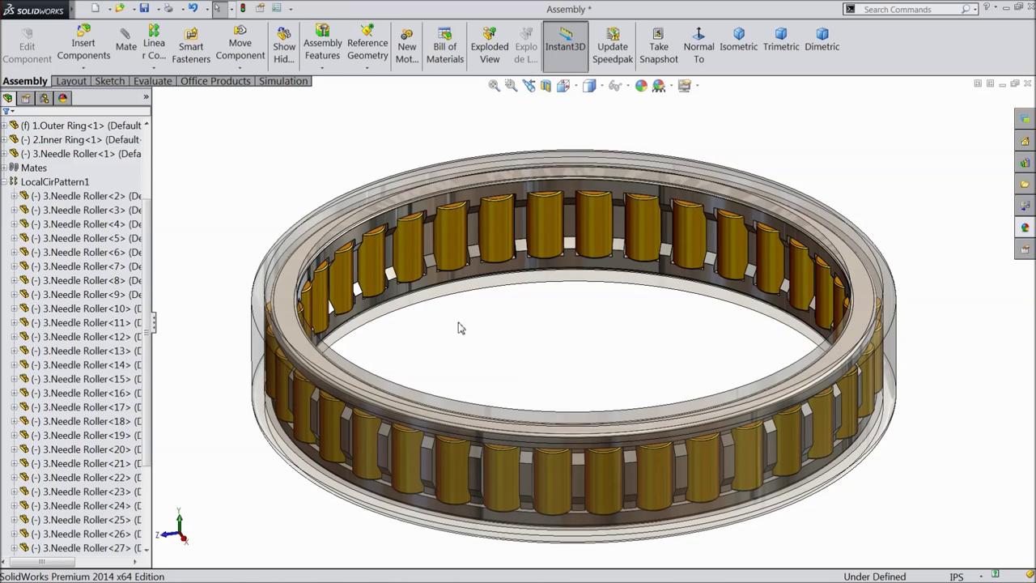
left_click(4, 183)
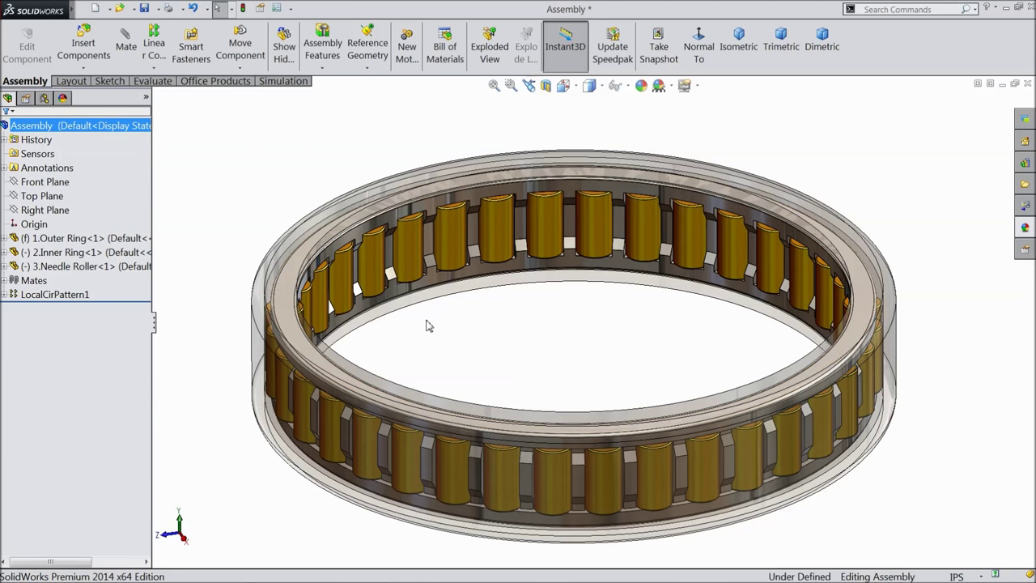
Turn off the outer ring's transparency and inspect the finished bearing.
left_click(285, 250)
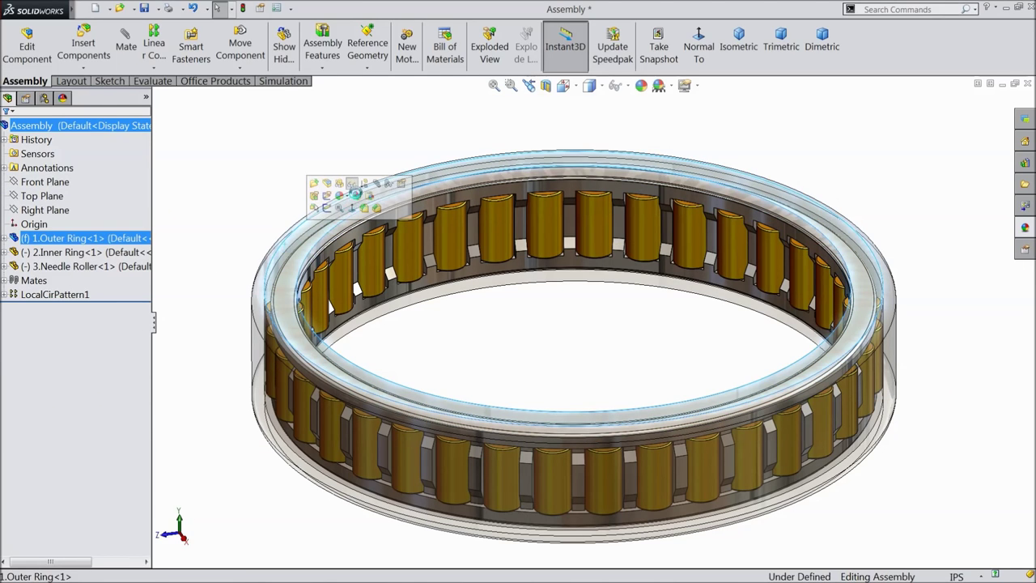
left_click(354, 185)
left_click(272, 185)
middle_click_drag(234, 232, 280, 221)
scroll(464, 127, "up", 2)
scroll(464, 129, "down", 2)
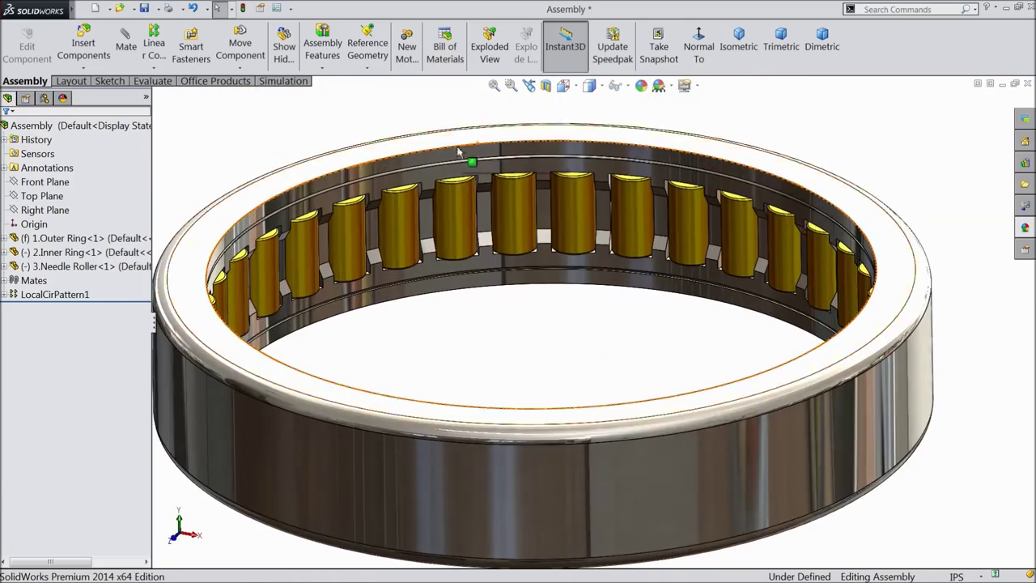
middle_click_drag(463, 288, 455, 337)
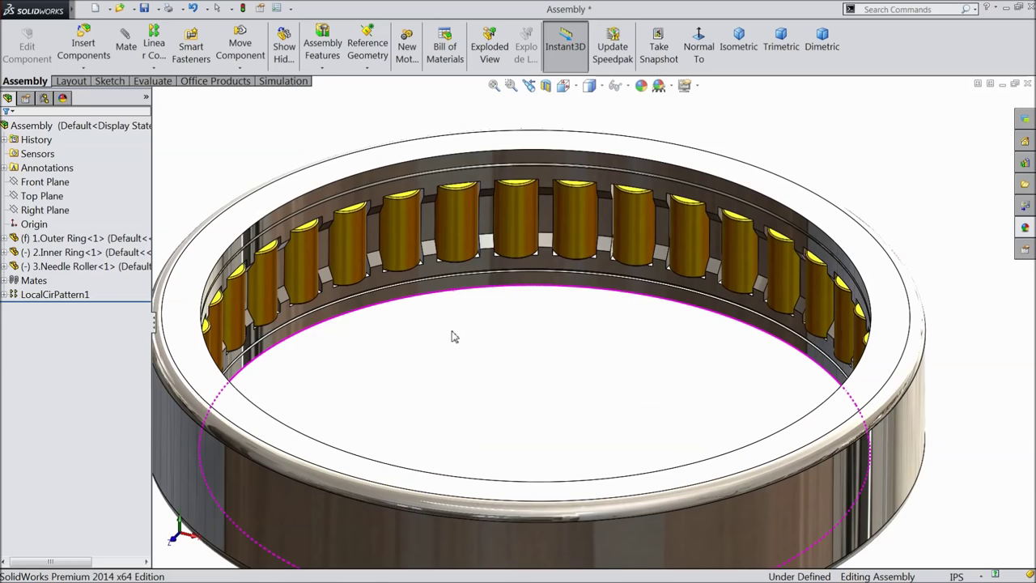
scroll(502, 373, "up", 2)
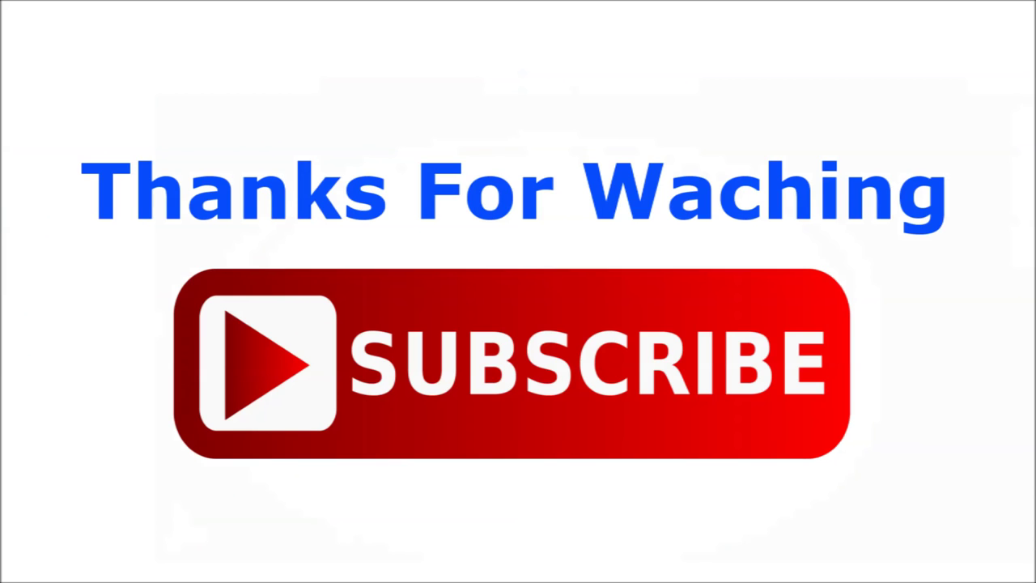